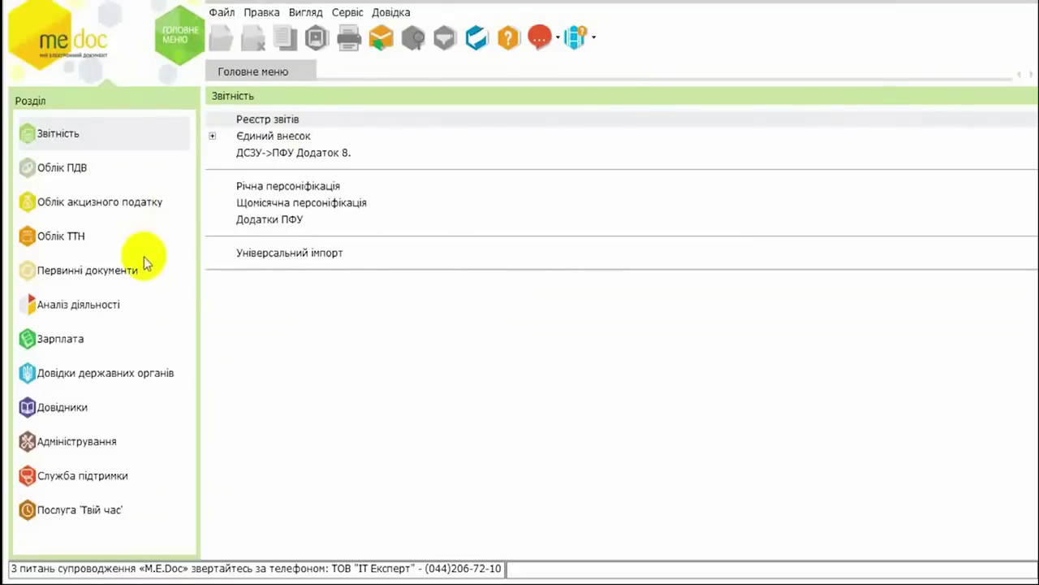
- Open the primary documents registry and create a new Рахунок from the 1C77PAX template
{"action": "left_click", "coordinate": [119, 281]}
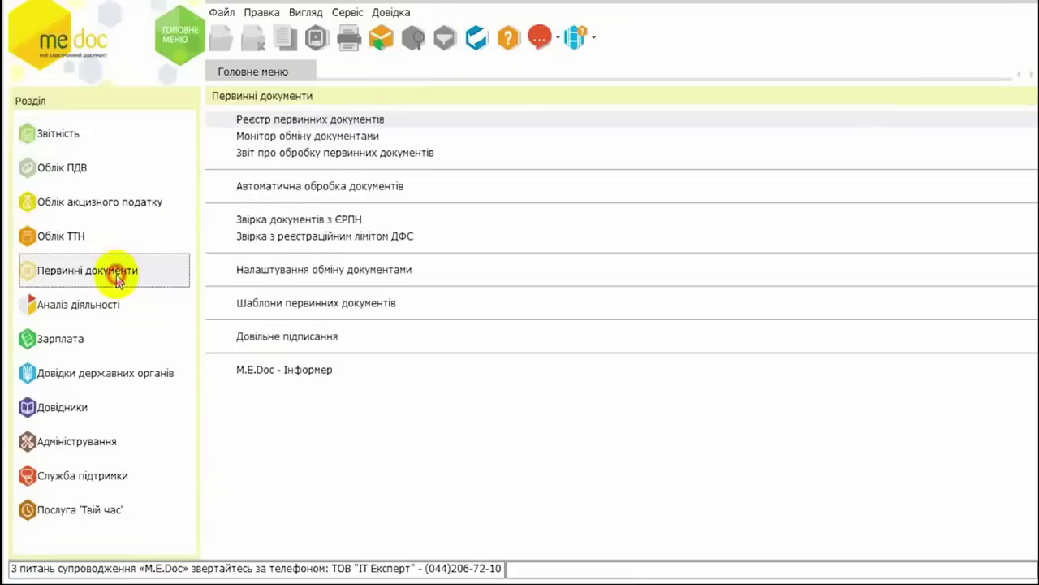
{"action": "left_click", "coordinate": [253, 120]}
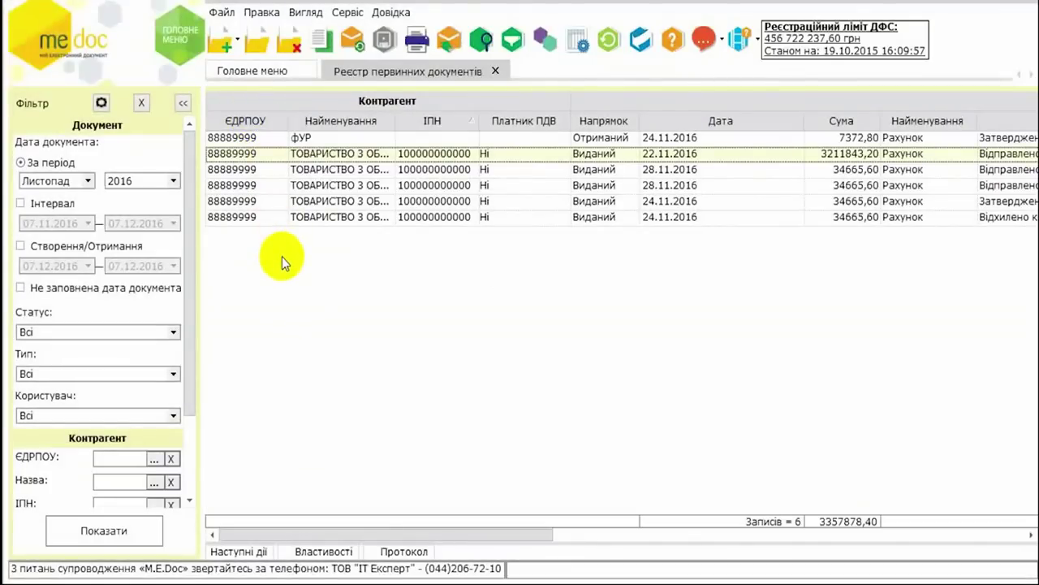
{"action": "left_click", "coordinate": [228, 49]}
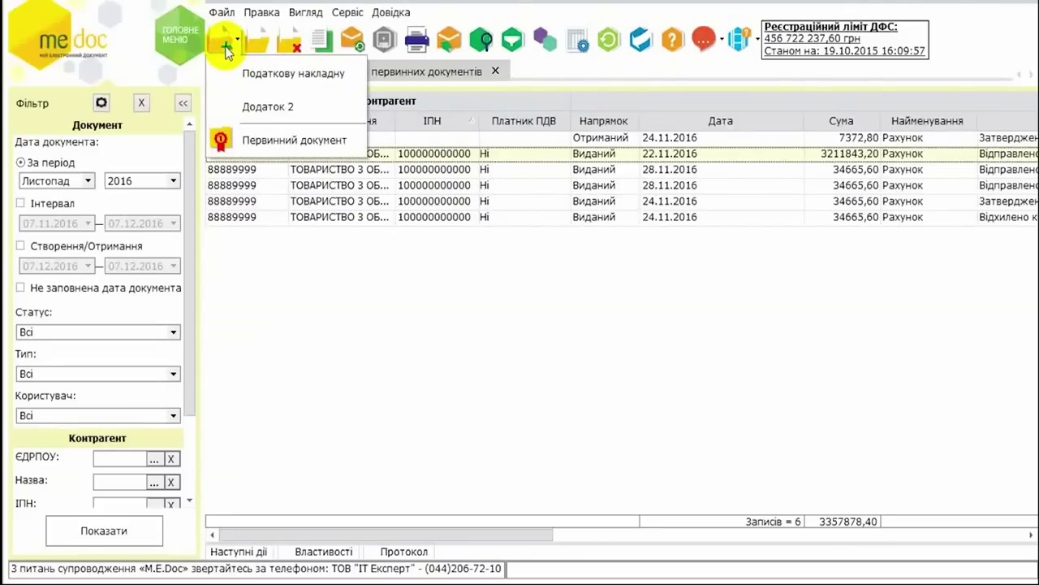
{"action": "left_click", "coordinate": [269, 141]}
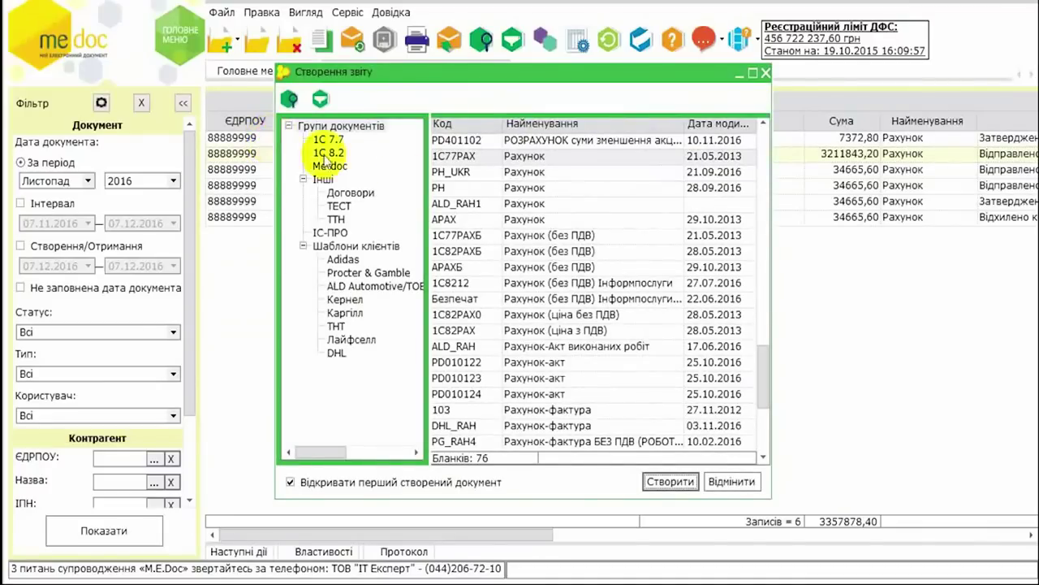
{"action": "left_click", "coordinate": [740, 480]}
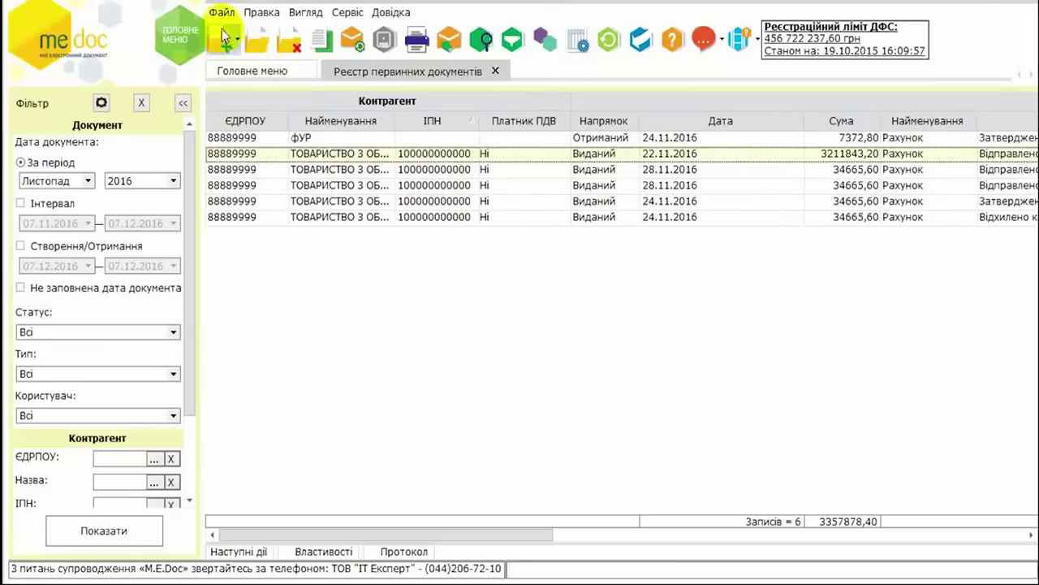
{"action": "left_click", "coordinate": [221, 12]}
{"action": "mouse_move", "coordinate": [259, 39]}
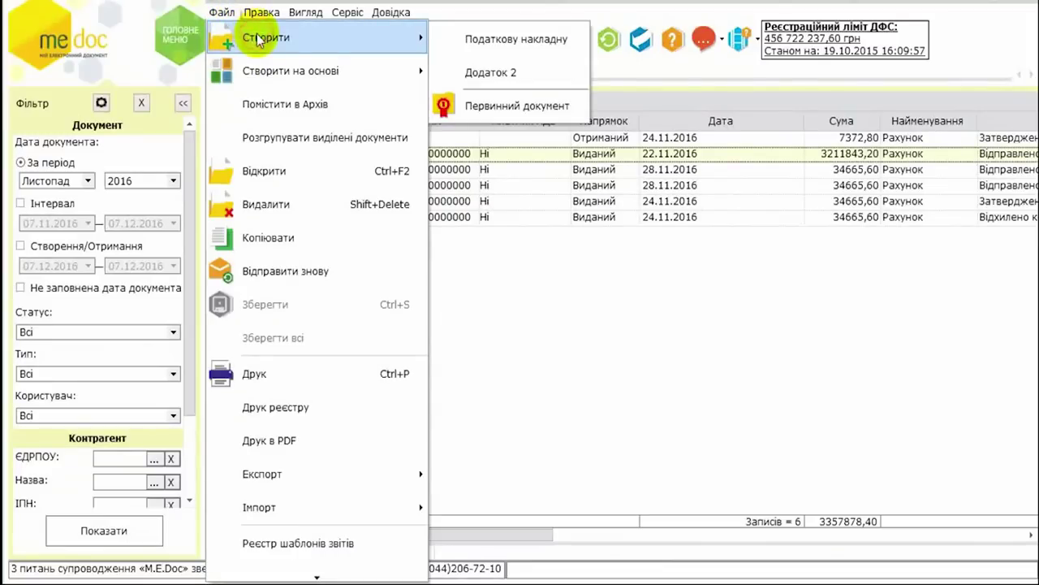
{"action": "left_click", "coordinate": [487, 111]}
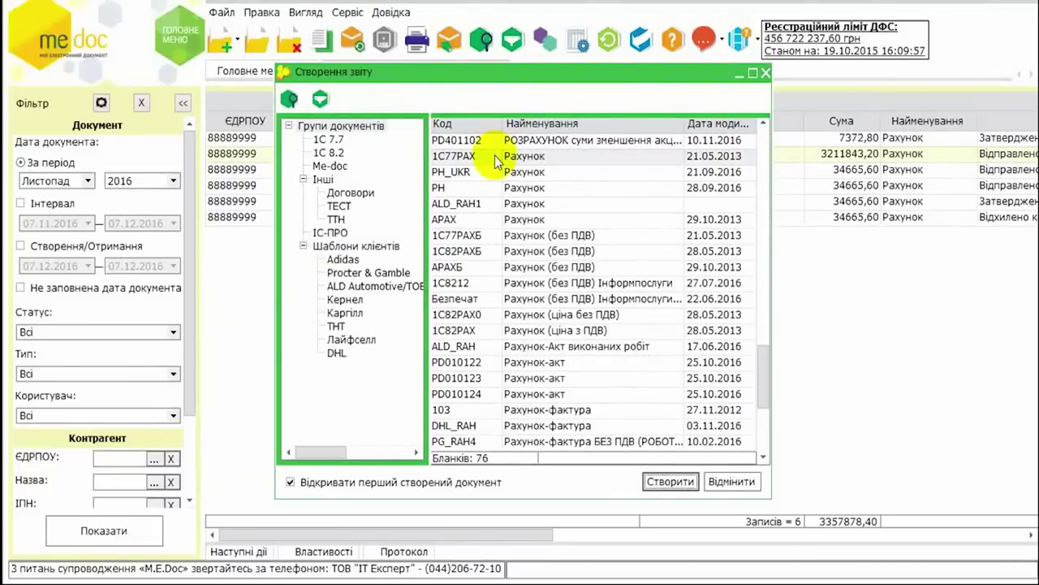
{"action": "left_click", "coordinate": [494, 155]}
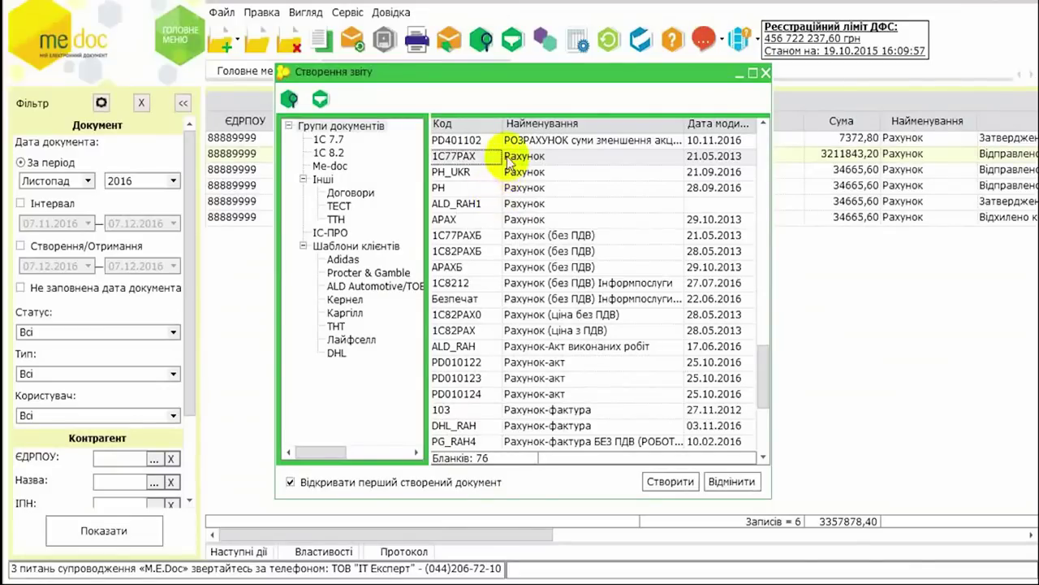
{"action": "left_click", "coordinate": [666, 481]}
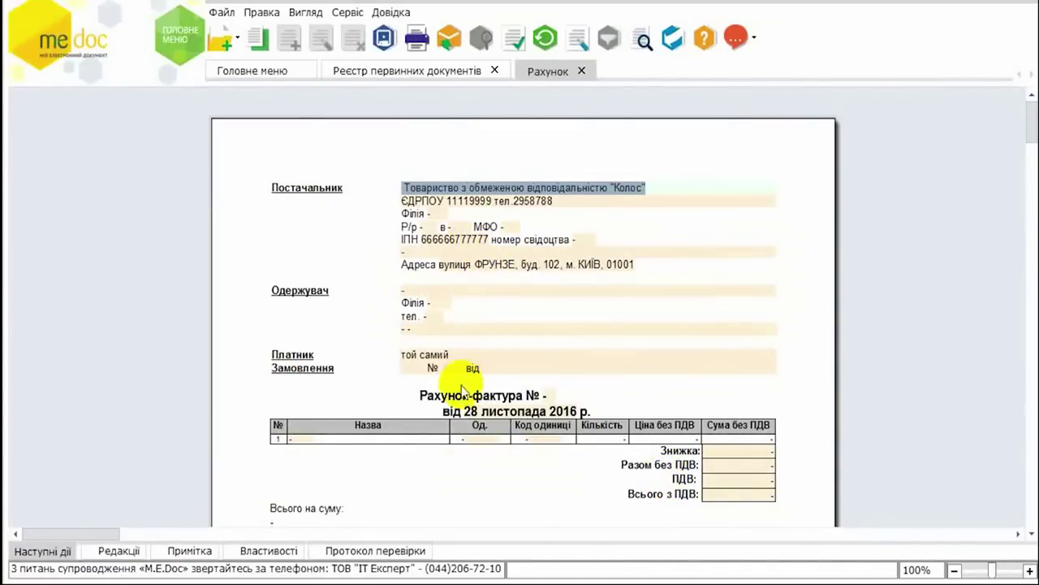
- Add Сосна from Номенклатура as the first line with quantity 23, totalling 34 665,60
{"action": "left_click", "coordinate": [410, 439]}
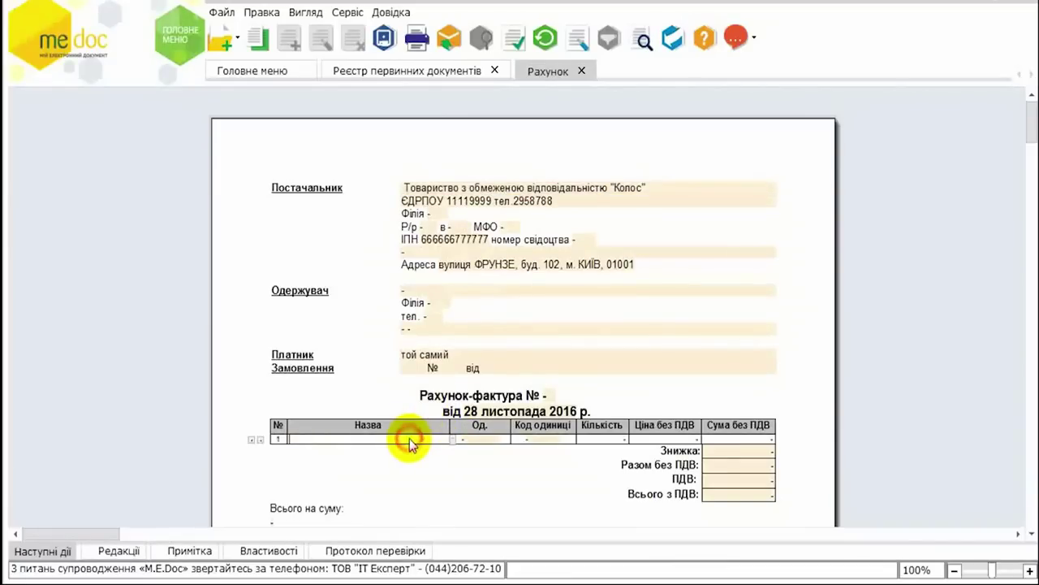
{"action": "left_click", "coordinate": [454, 441]}
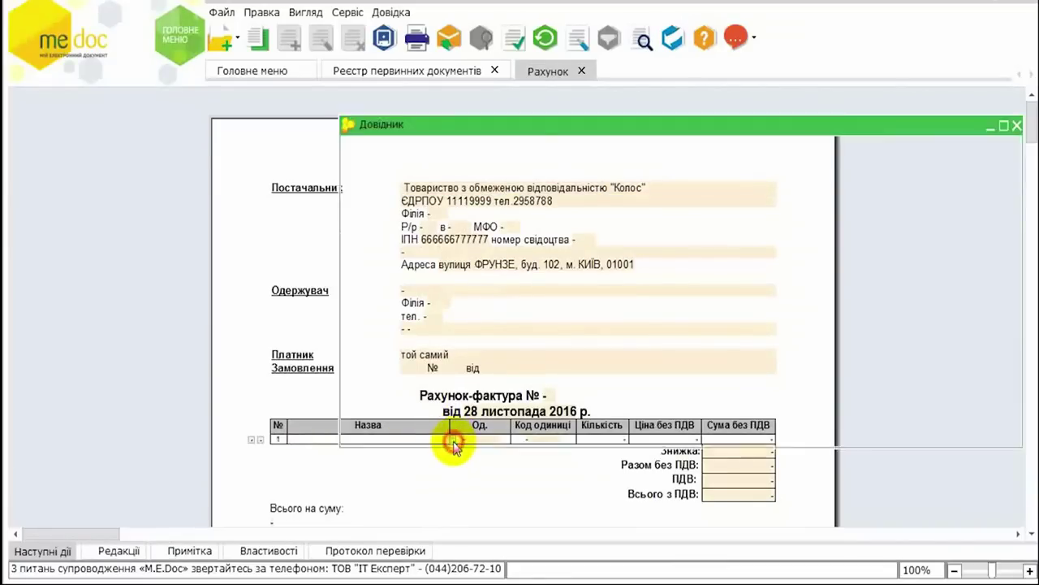
{"action": "double_click", "coordinate": [429, 216]}
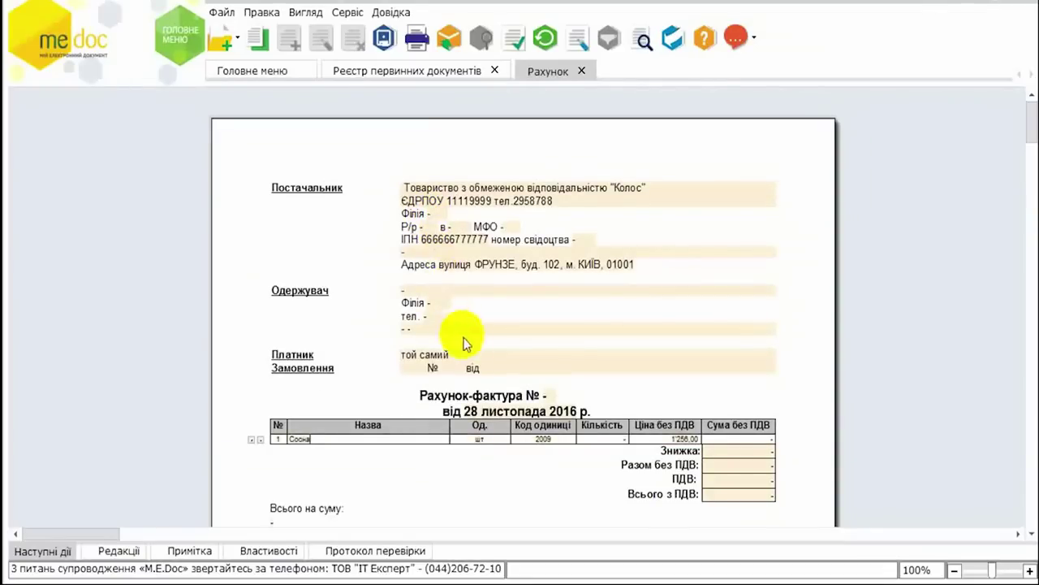
{"action": "left_click", "coordinate": [623, 439]}
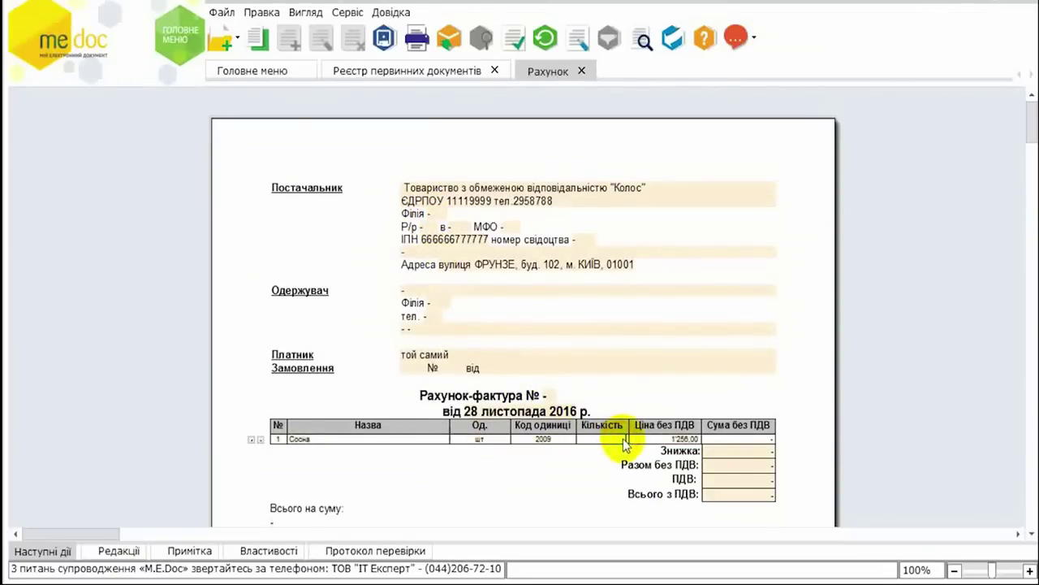
{"action": "type", "text": "20"}
{"action": "key", "text": "Tab"}
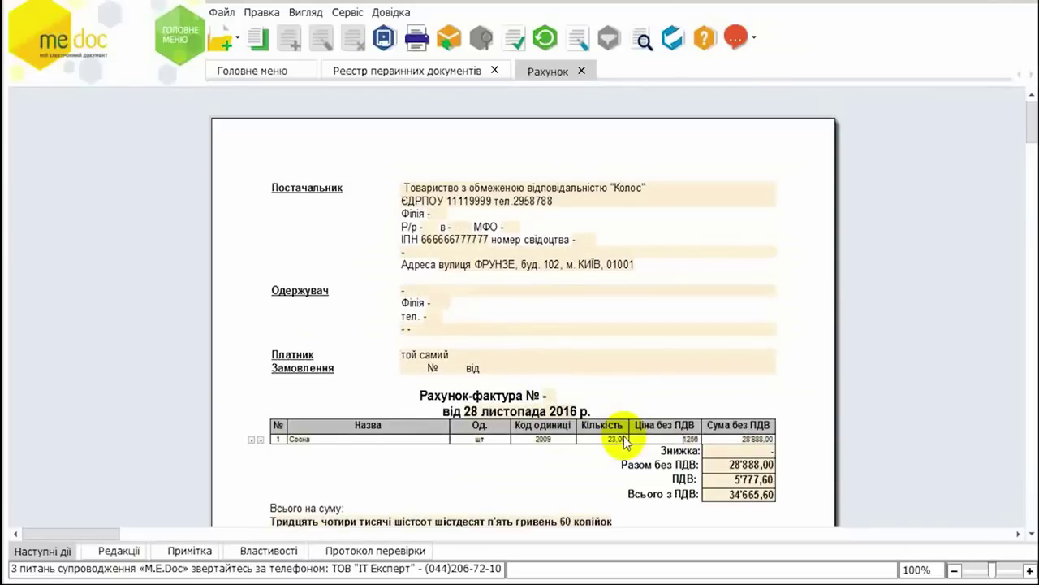
{"action": "scroll", "coordinate": [622, 444], "scroll_direction": "down", "scroll_amount": 3}
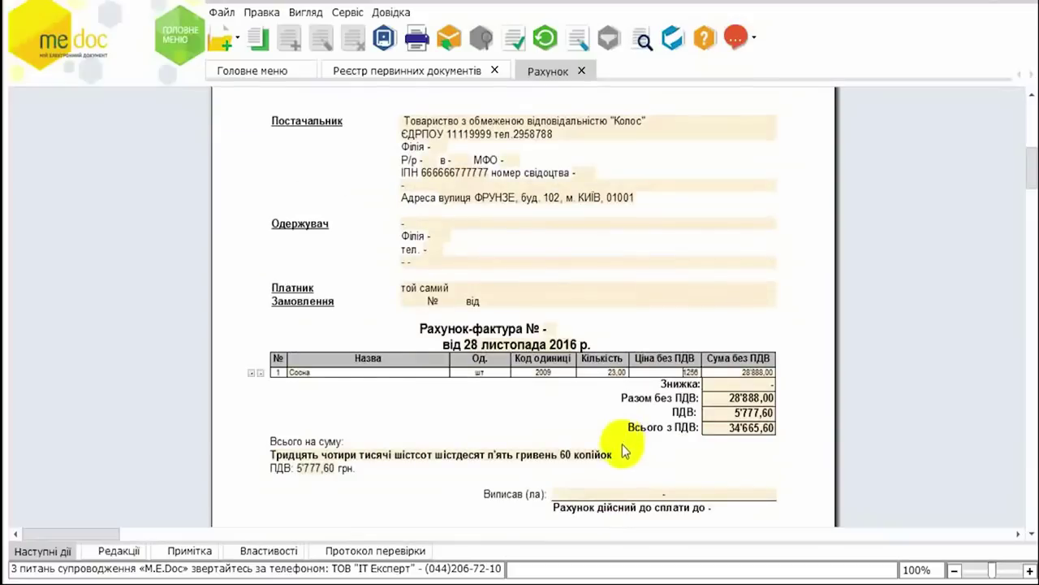
{"action": "scroll", "coordinate": [618, 452], "scroll_direction": "up", "scroll_amount": 2}
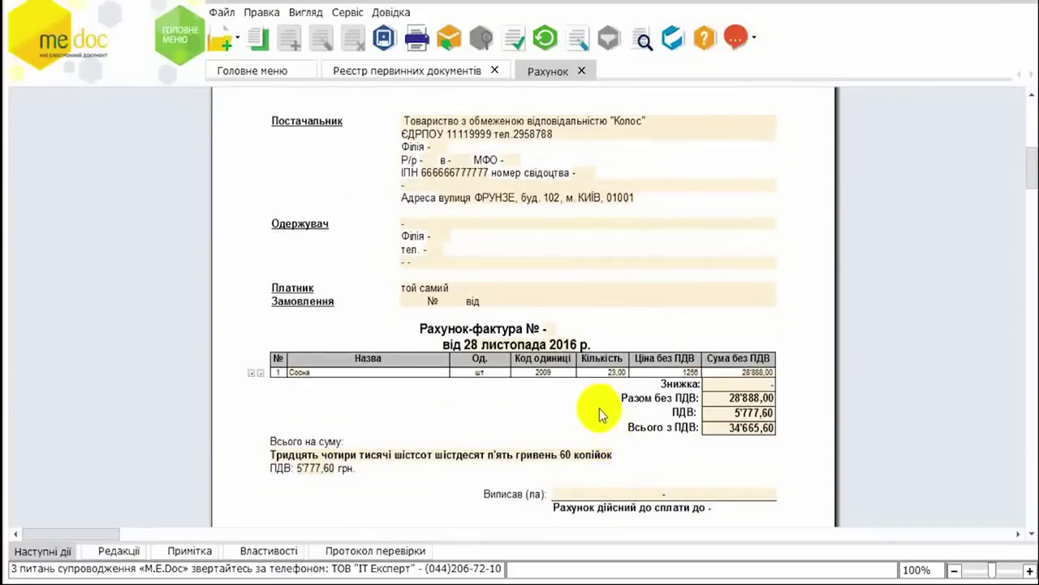
{"action": "left_click", "coordinate": [469, 225]}
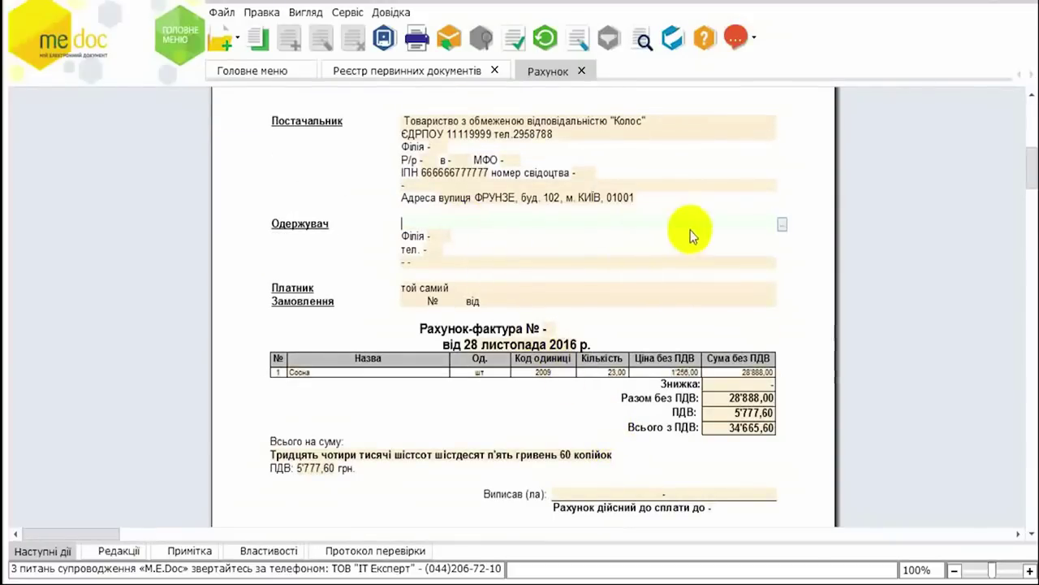
{"action": "left_click", "coordinate": [782, 226]}
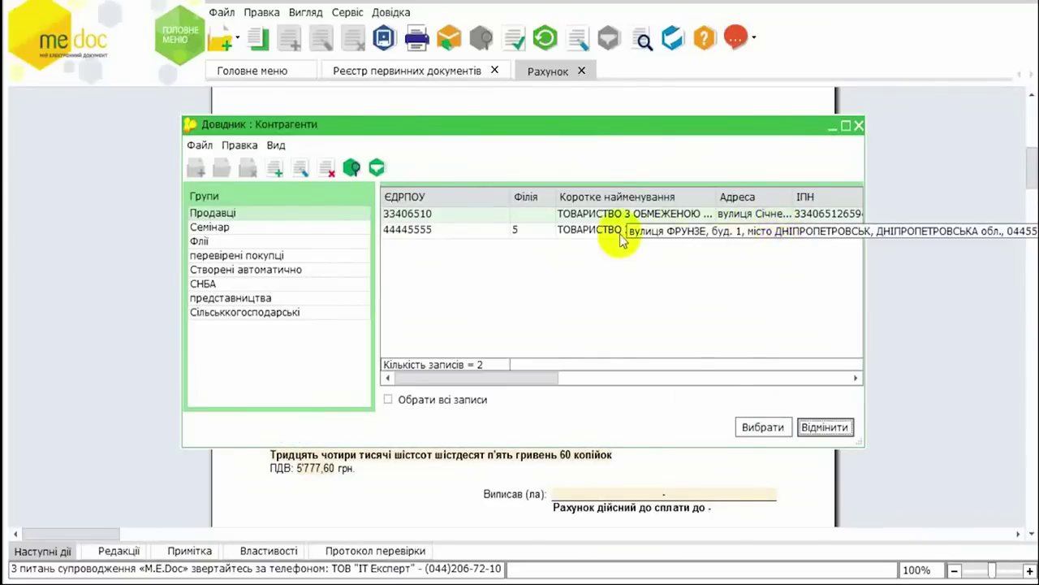
{"action": "left_click", "coordinate": [293, 271]}
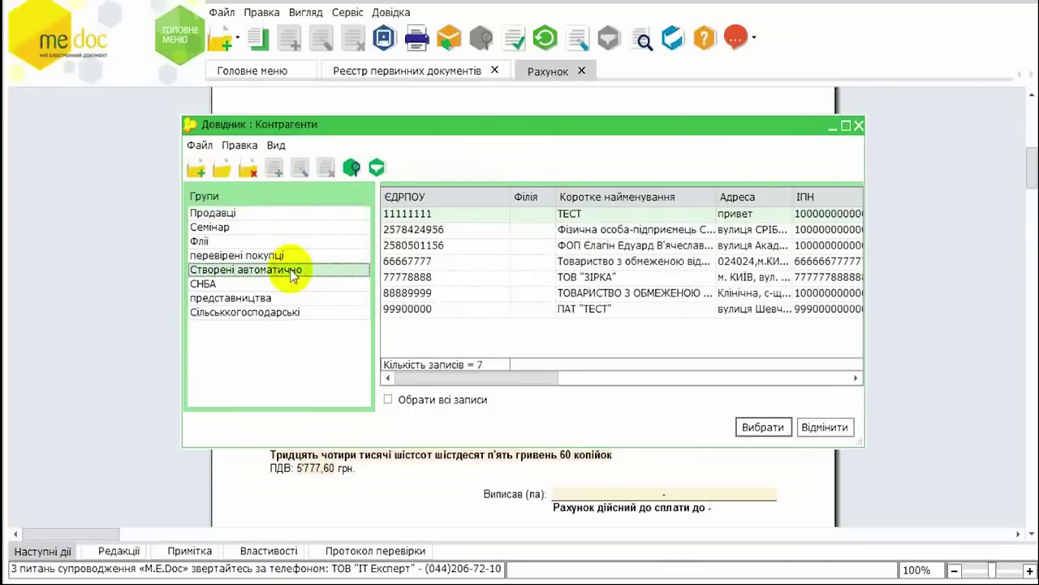
{"action": "left_click", "coordinate": [409, 295]}
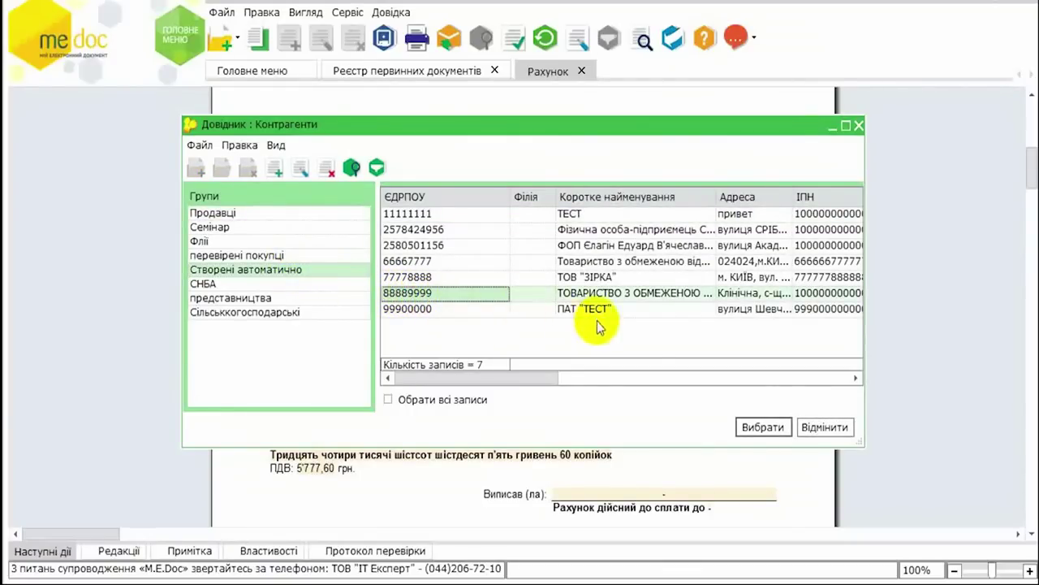
{"action": "left_click", "coordinate": [763, 431]}
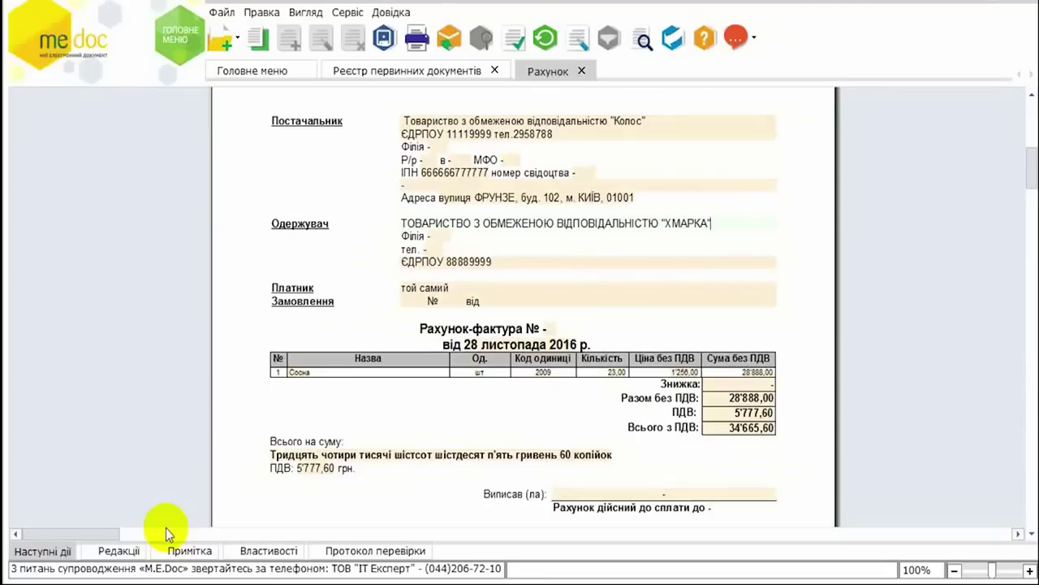
- Sign the invoice with the director's key and company seal passwords, then send it
{"action": "left_click", "coordinate": [61, 553]}
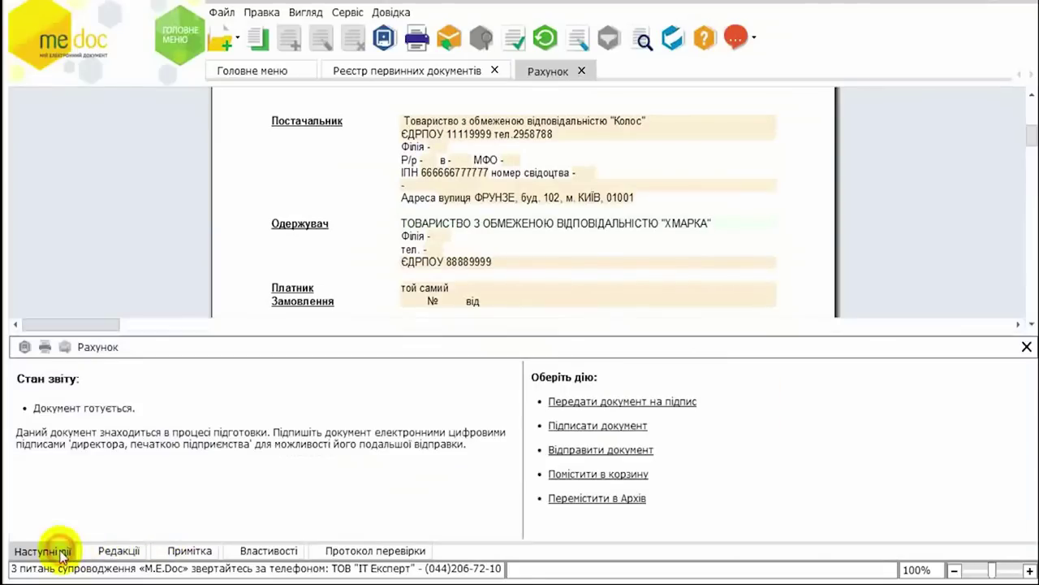
{"action": "left_click", "coordinate": [588, 430]}
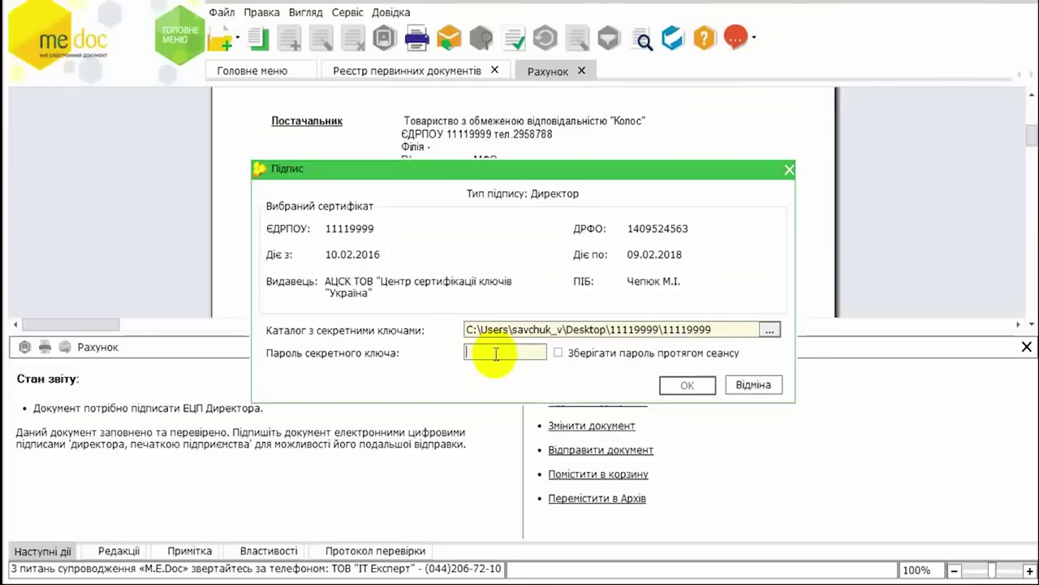
{"action": "type", "text": "****"}
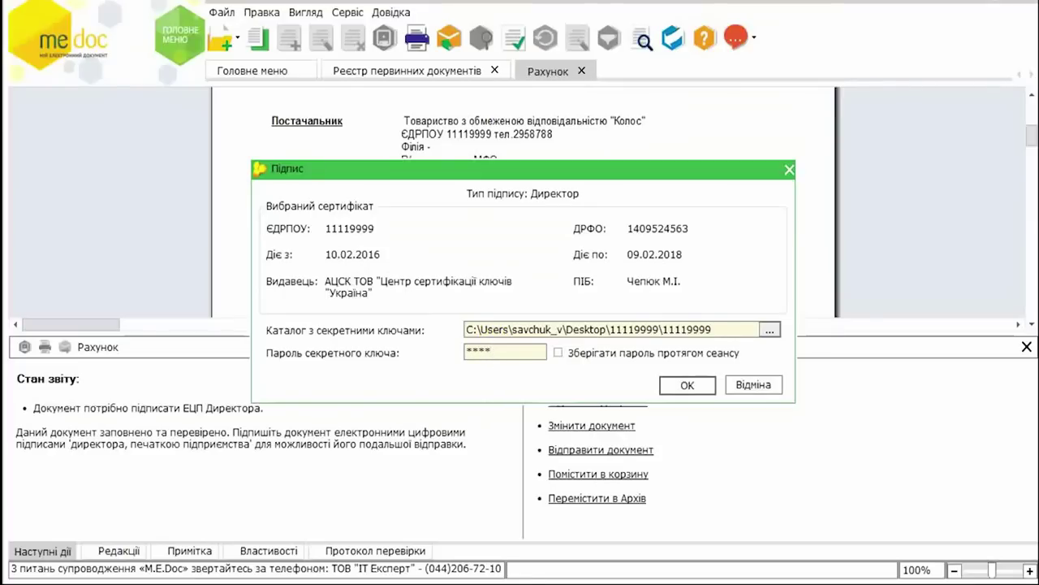
{"action": "left_click", "coordinate": [680, 385]}
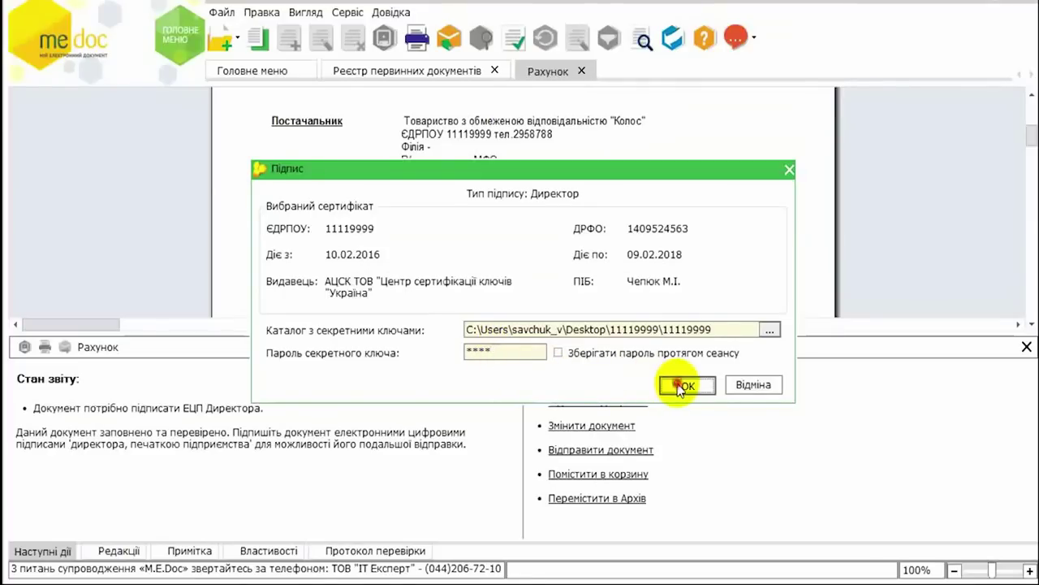
{"action": "type", "text": "****"}
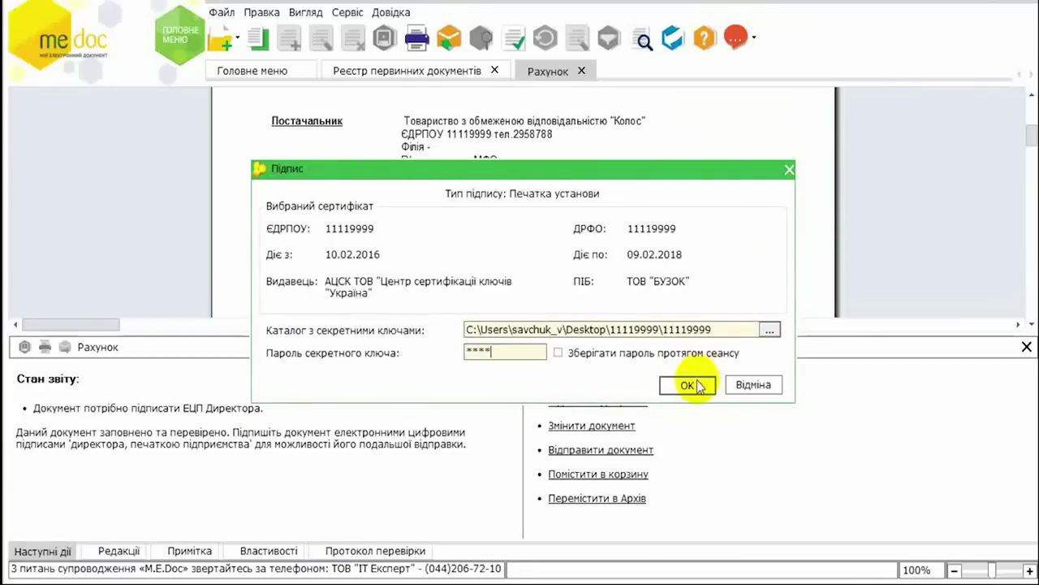
{"action": "left_click", "coordinate": [689, 385]}
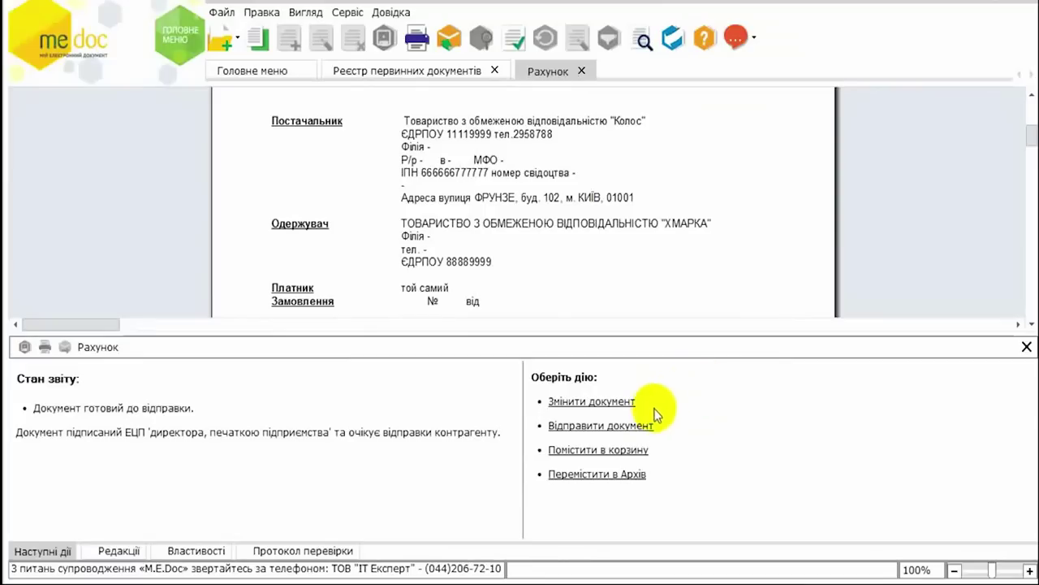
{"action": "left_click", "coordinate": [636, 427]}
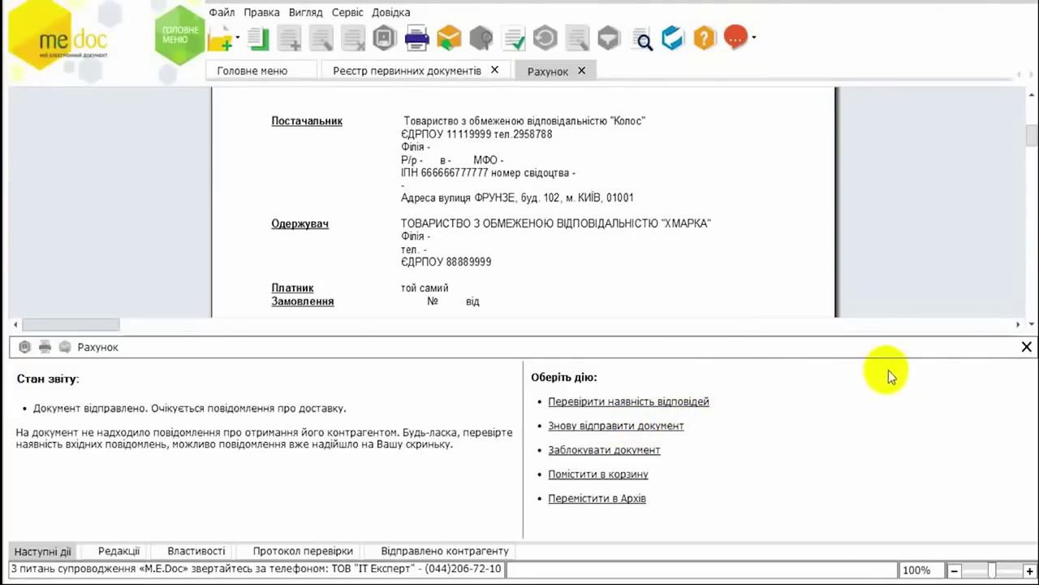
- Close the Рахунок status panel and the document tabs to return to Головне меню
{"action": "left_click", "coordinate": [1027, 347]}
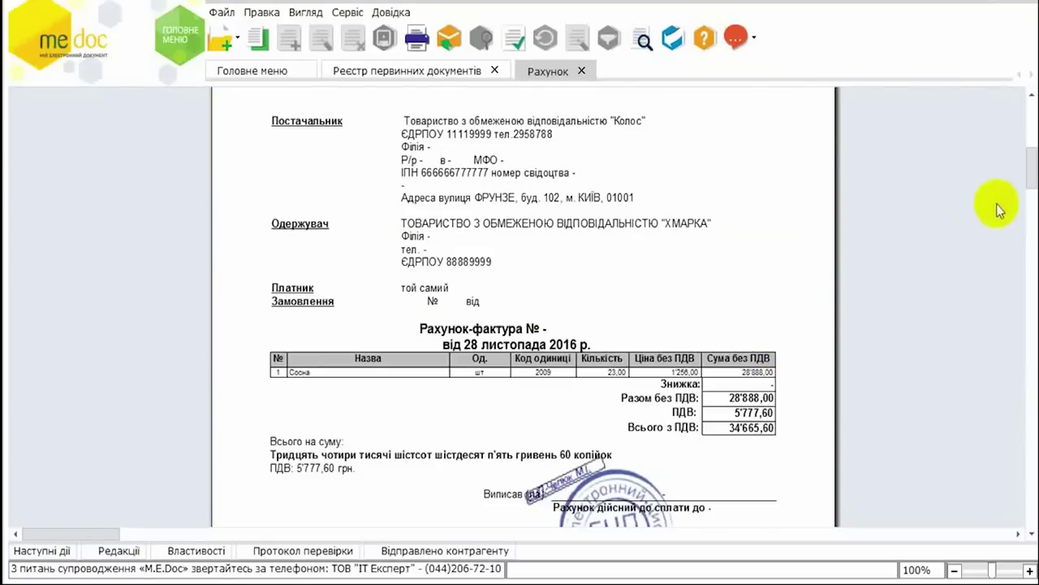
{"action": "left_click_drag", "start_coordinate": [1032, 174], "coordinate": [1032, 116]}
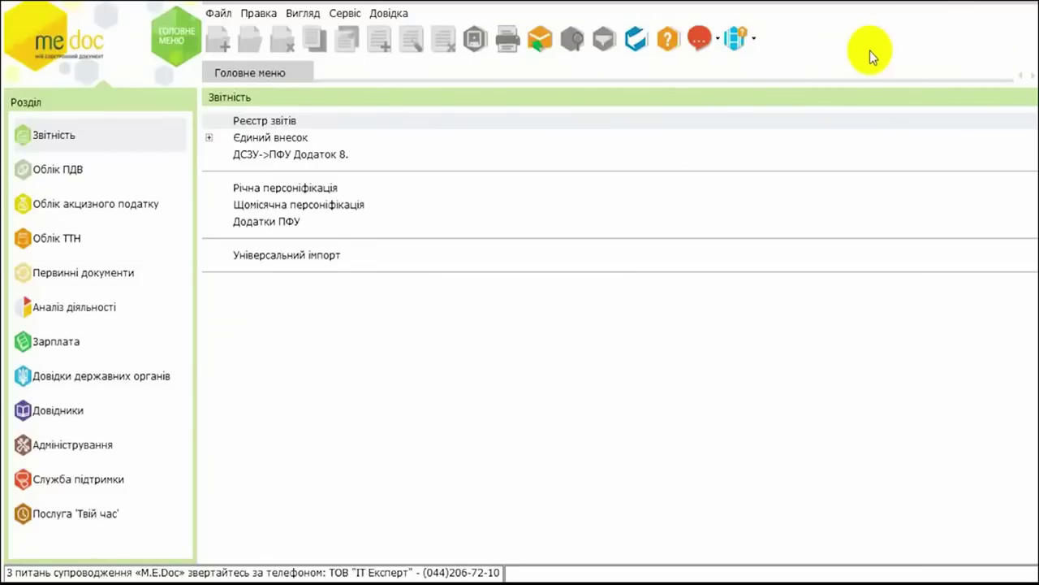
- Update document-exchange data for counterparty 07062011 in the Контрагенти directory
{"action": "left_click", "coordinate": [77, 418]}
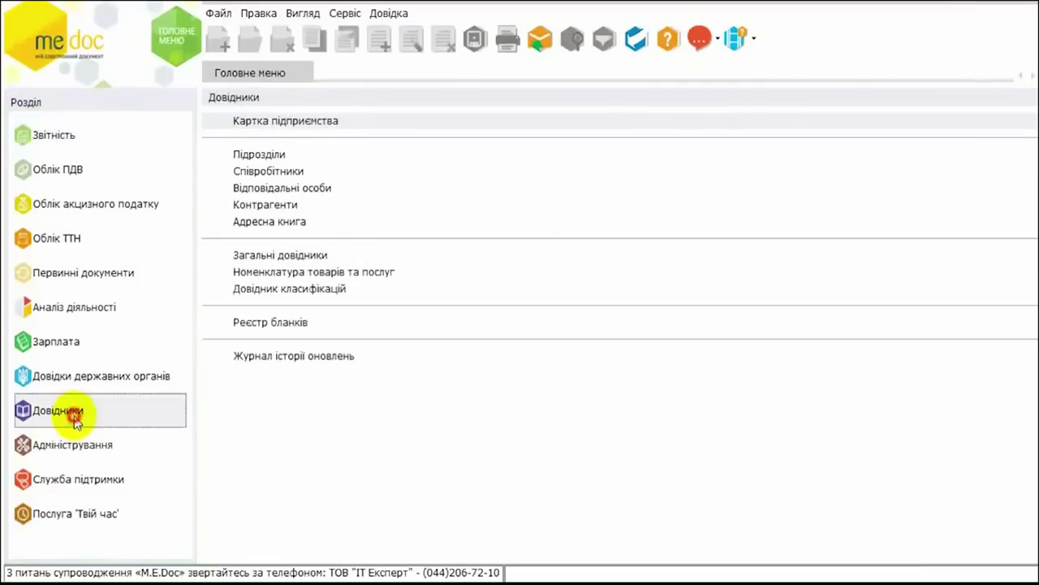
{"action": "left_click", "coordinate": [271, 206]}
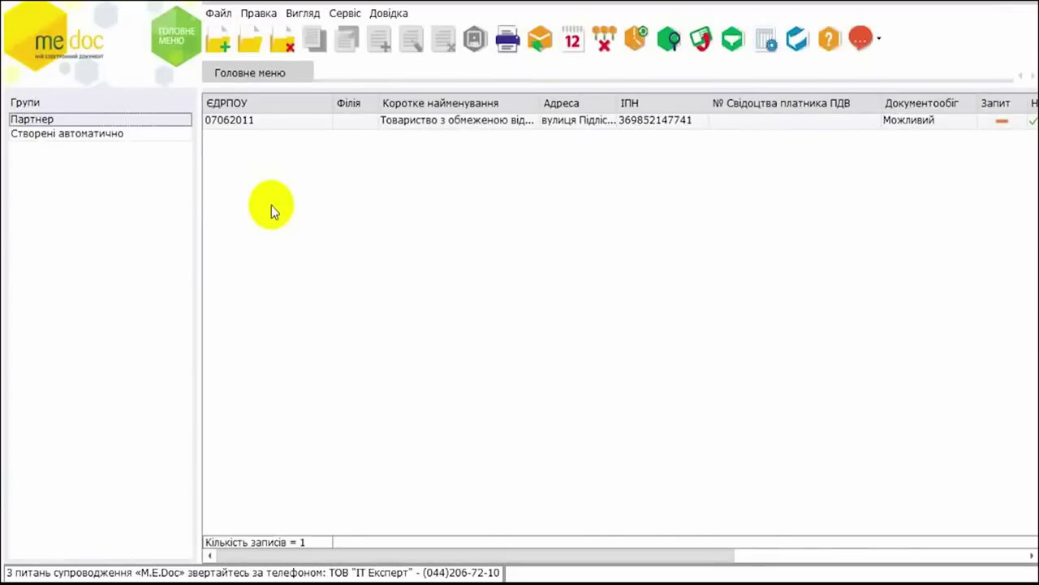
{"action": "left_click", "coordinate": [369, 121]}
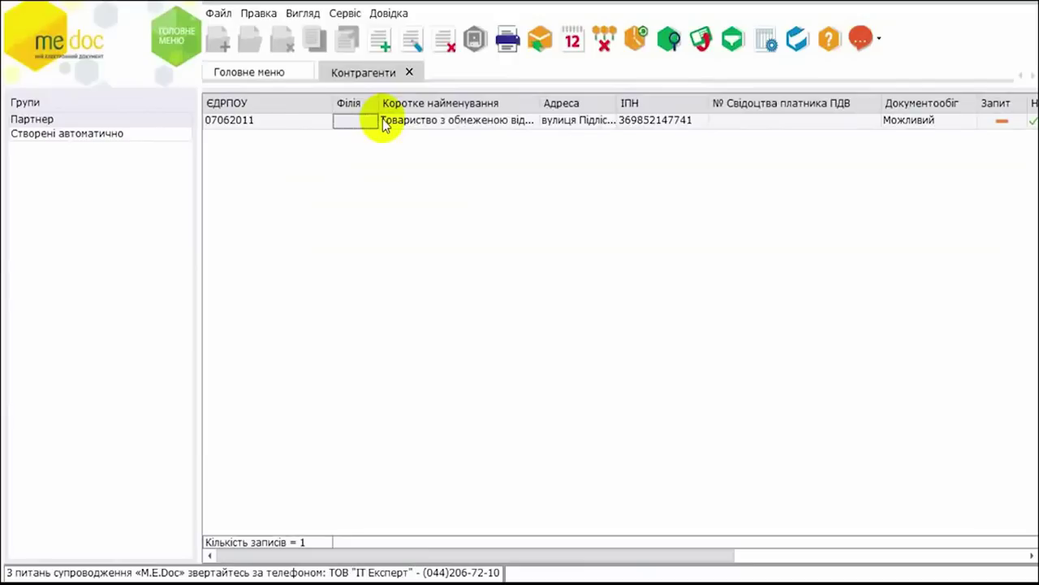
{"action": "left_click", "coordinate": [573, 49]}
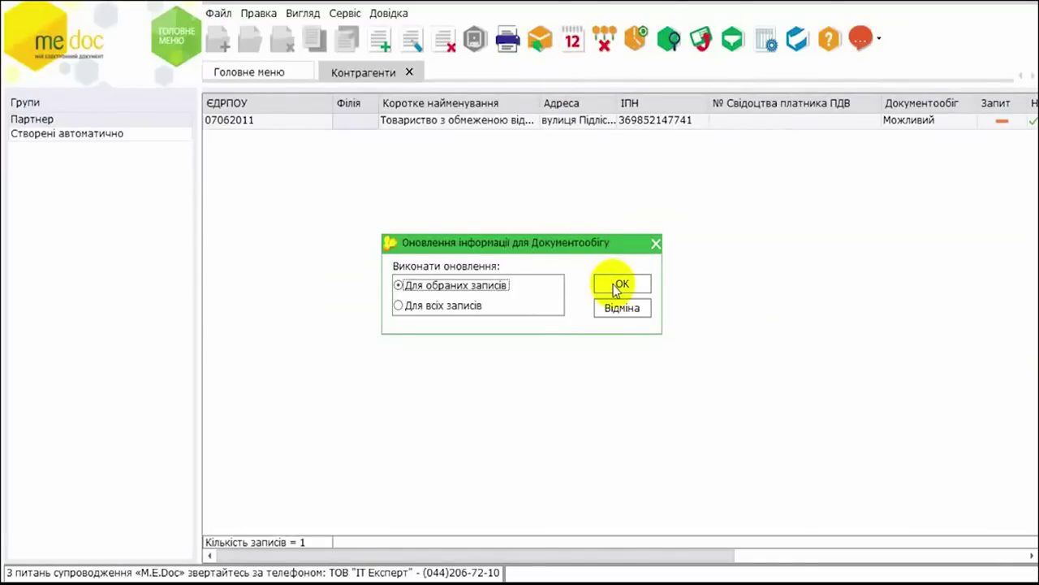
{"action": "left_click", "coordinate": [617, 289]}
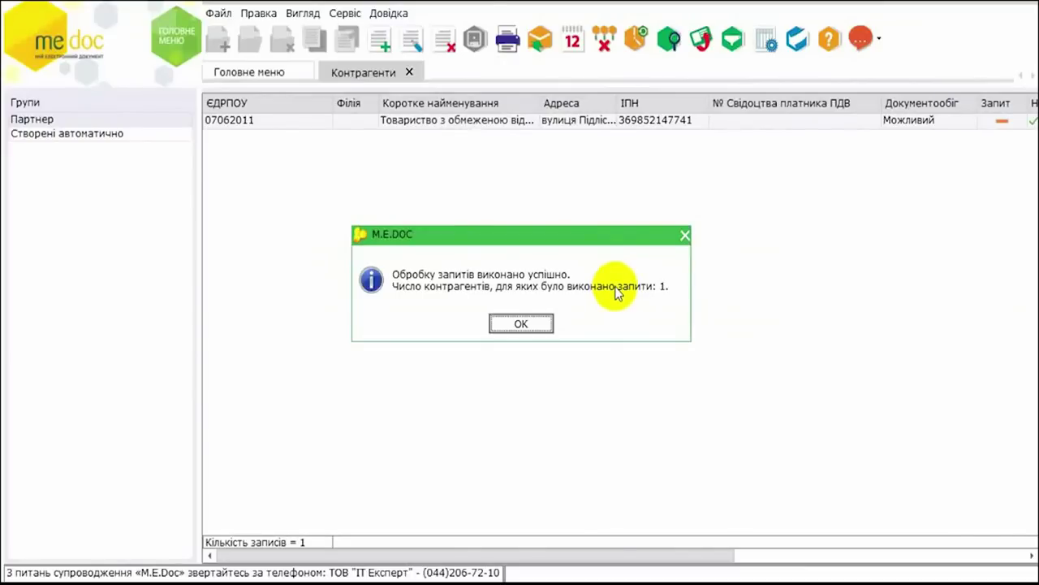
{"action": "left_click", "coordinate": [521, 323]}
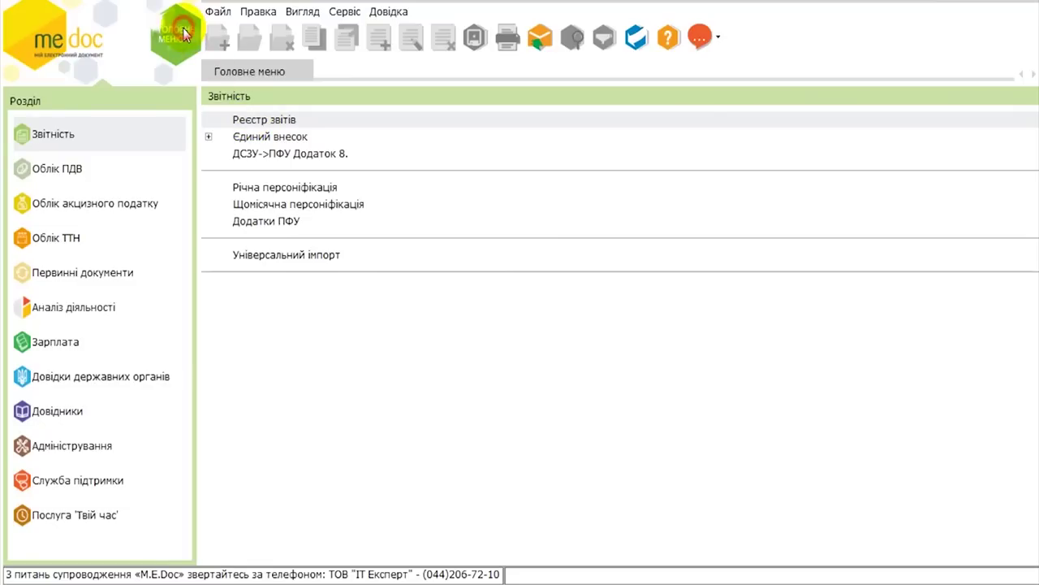
- Receive incoming messages with the key password, bringing in invoices for 60288,00 and 90432,00
{"action": "left_click", "coordinate": [106, 274]}
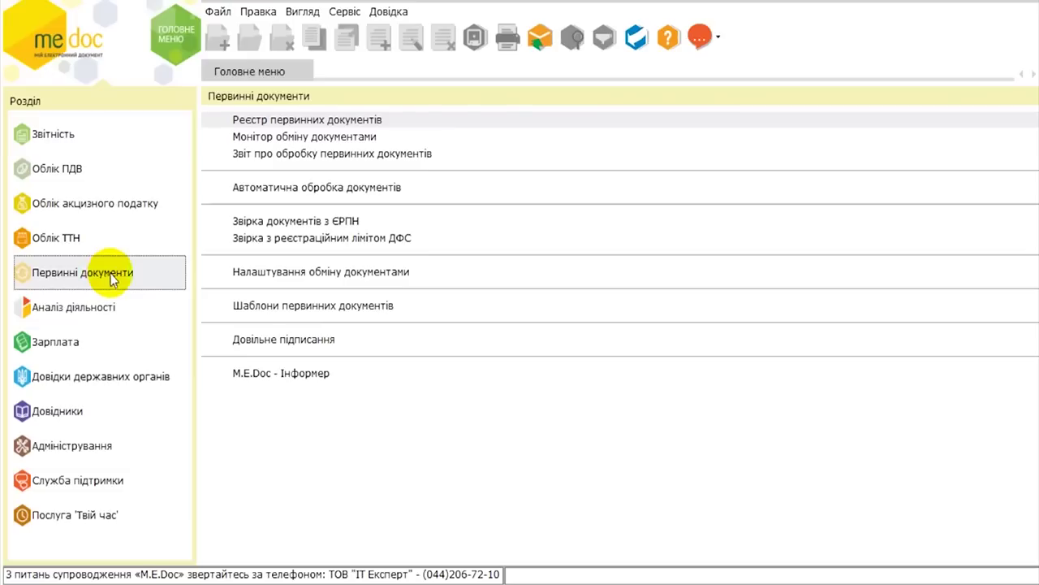
{"action": "left_click", "coordinate": [251, 123]}
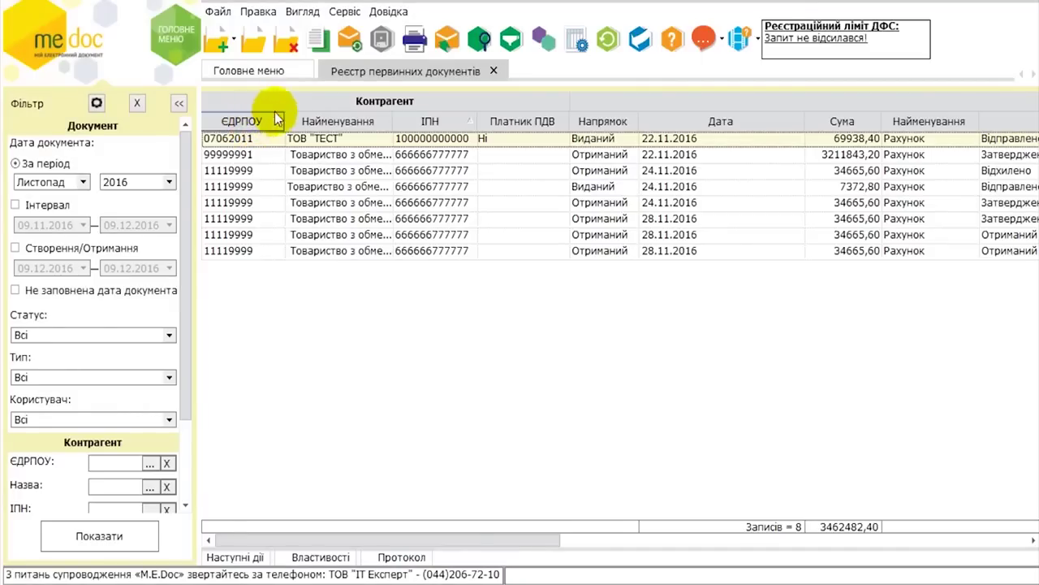
{"action": "left_click", "coordinate": [442, 47]}
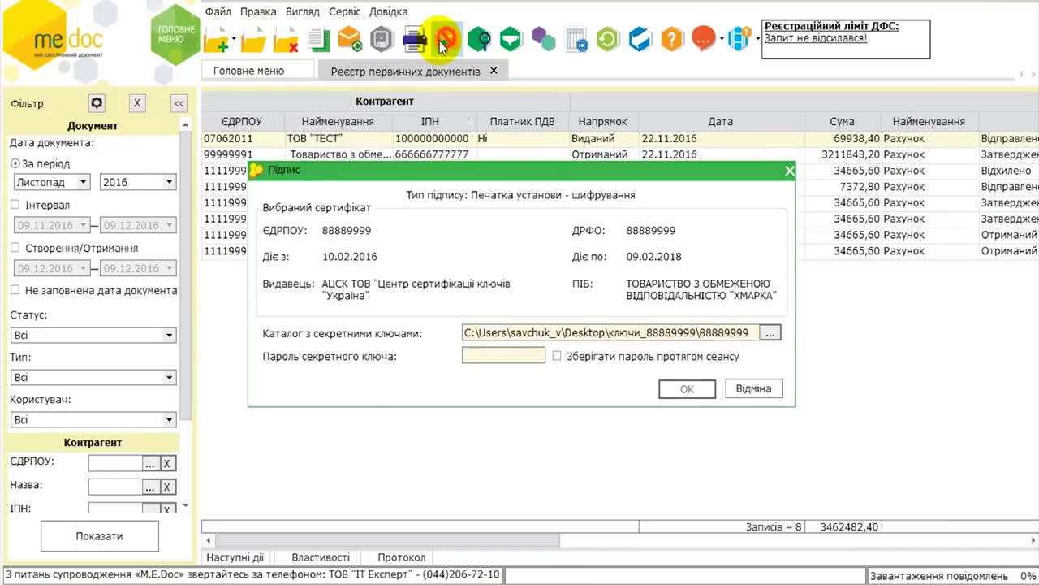
{"action": "type", "text": "**"}
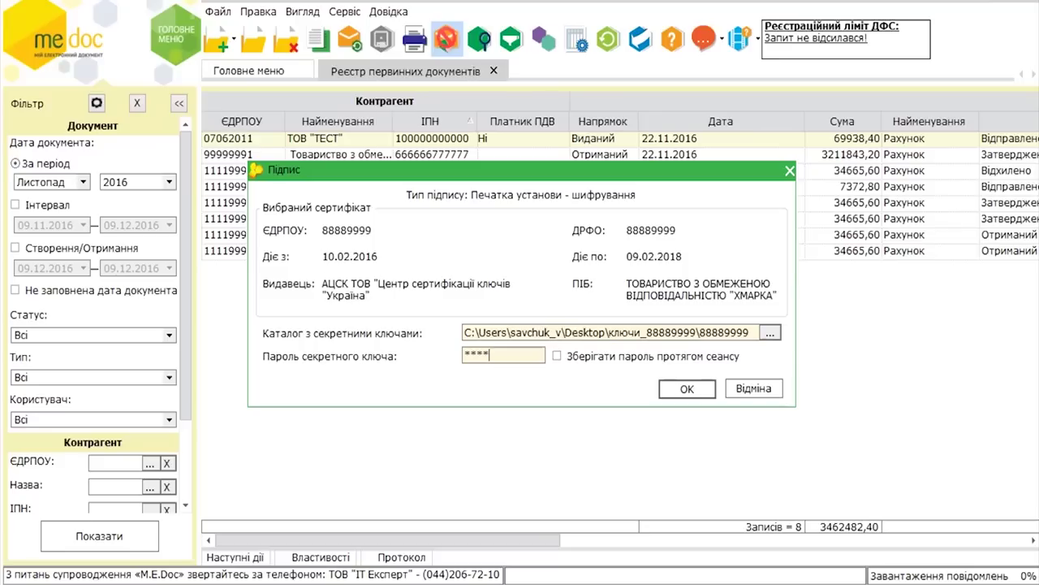
{"action": "key", "text": "Return"}
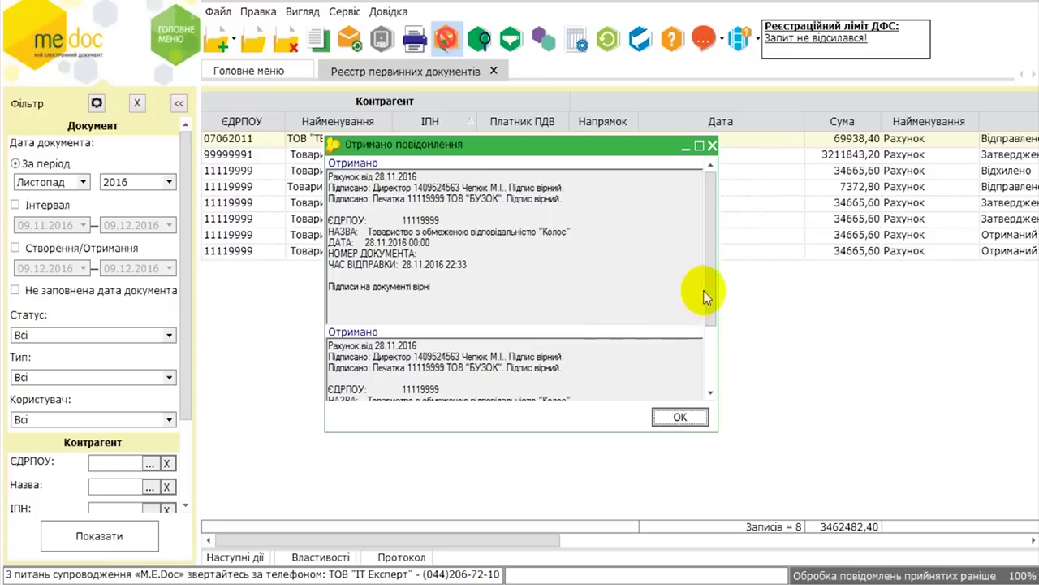
{"action": "mouse_move", "coordinate": [708, 270]}
{"action": "left_mouse_down"}
{"action": "mouse_move", "coordinate": [714, 346]}
{"action": "mouse_move", "coordinate": [708, 259]}
{"action": "left_mouse_up"}
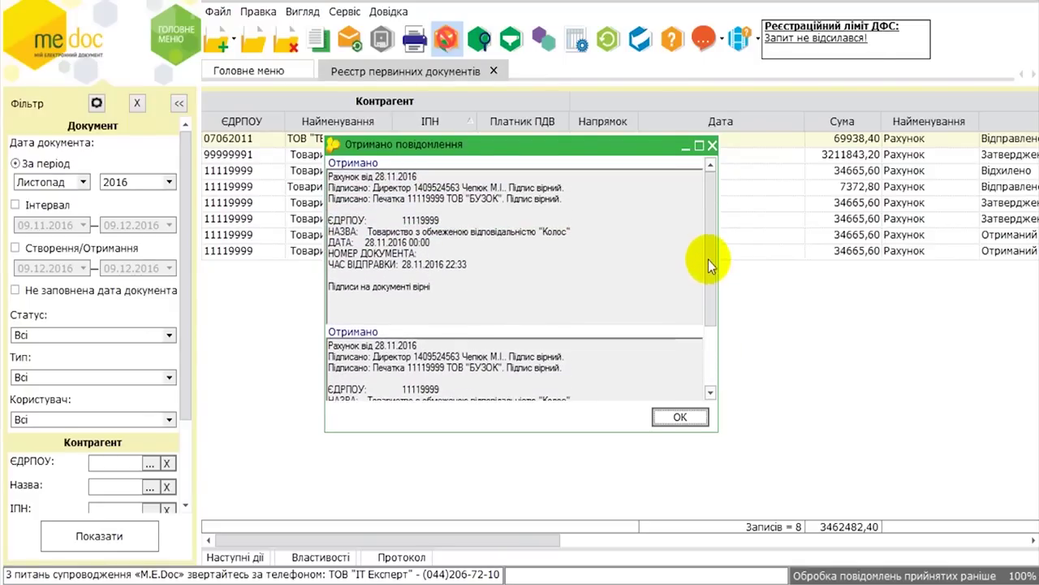
{"action": "left_click", "coordinate": [680, 415]}
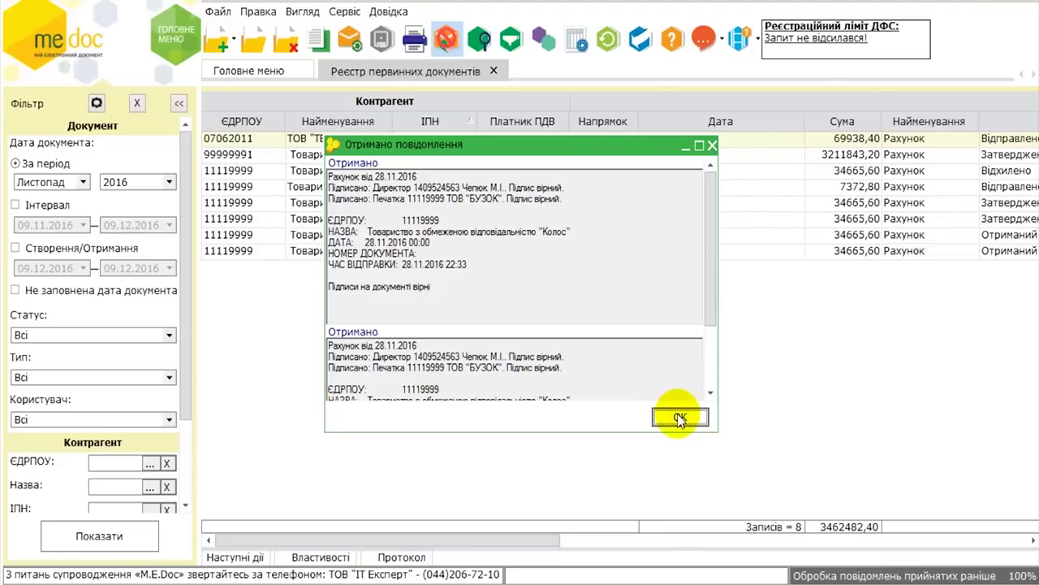
{"action": "left_click", "coordinate": [680, 417]}
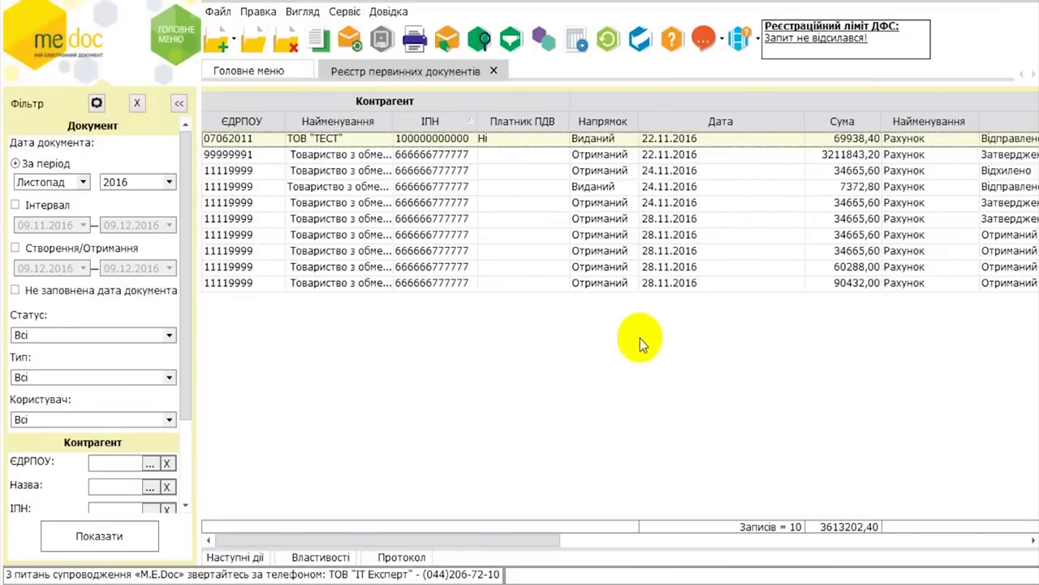
- Open the received 60'288,00 invoice and look over its ЕЦП stamp
{"action": "left_click", "coordinate": [617, 284]}
{"action": "left_click", "coordinate": [614, 268]}
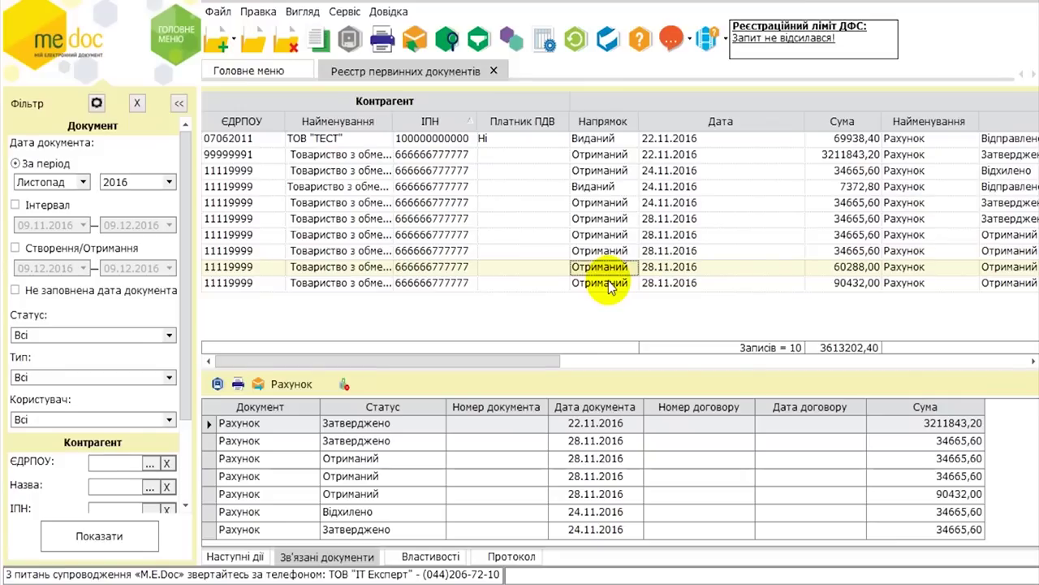
{"action": "double_click", "coordinate": [615, 276]}
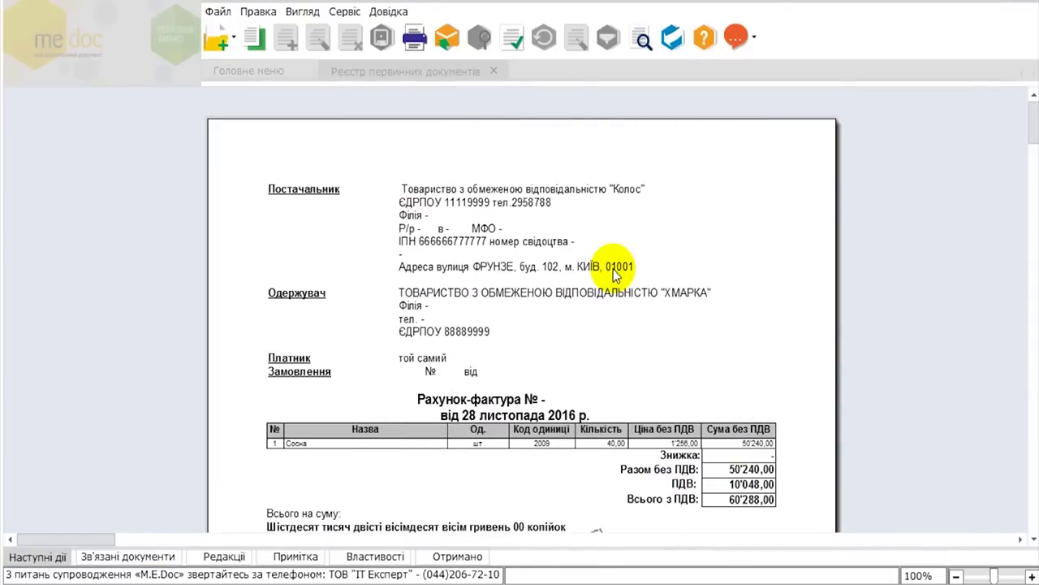
{"action": "scroll", "coordinate": [615, 274], "scroll_direction": "down", "scroll_amount": 5}
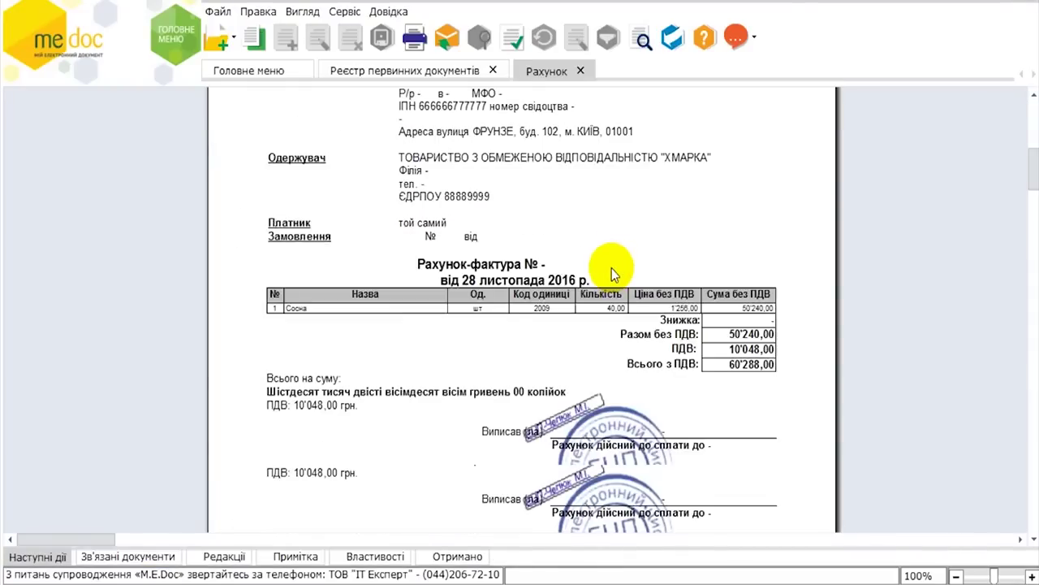
{"action": "scroll", "coordinate": [541, 214], "scroll_direction": "up", "scroll_amount": 3}
{"action": "scroll", "coordinate": [539, 220], "scroll_direction": "down", "scroll_amount": 3}
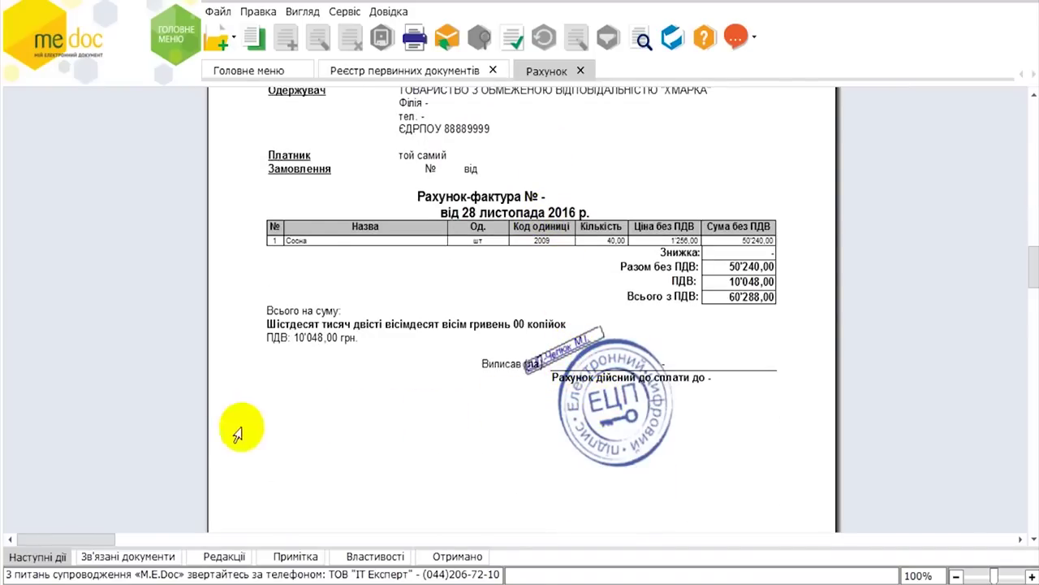
{"action": "left_click", "coordinate": [61, 559]}
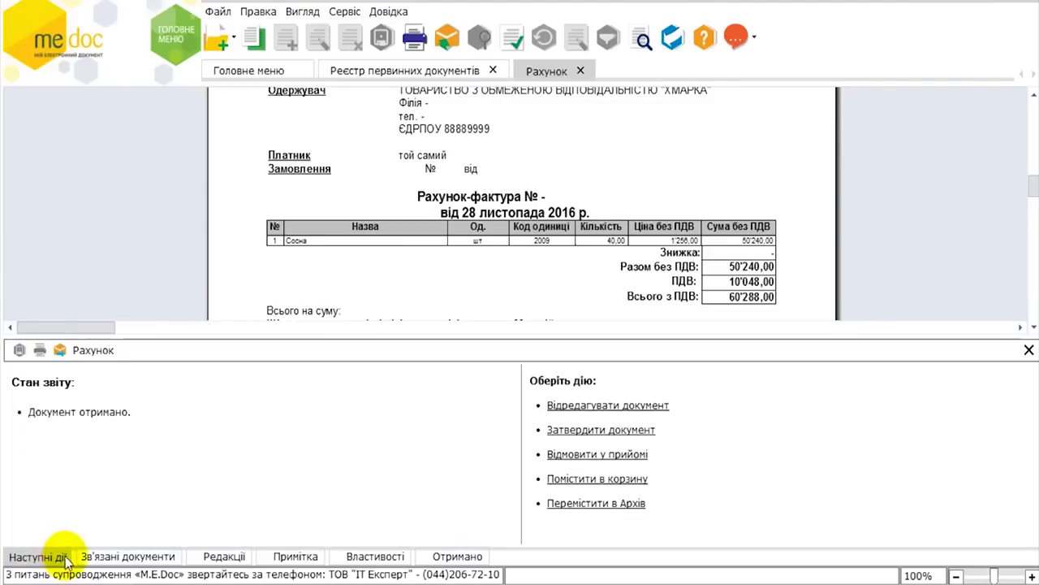
- Approve the invoice, signing with the director, company seal and encryption key passwords
{"action": "left_click", "coordinate": [611, 430]}
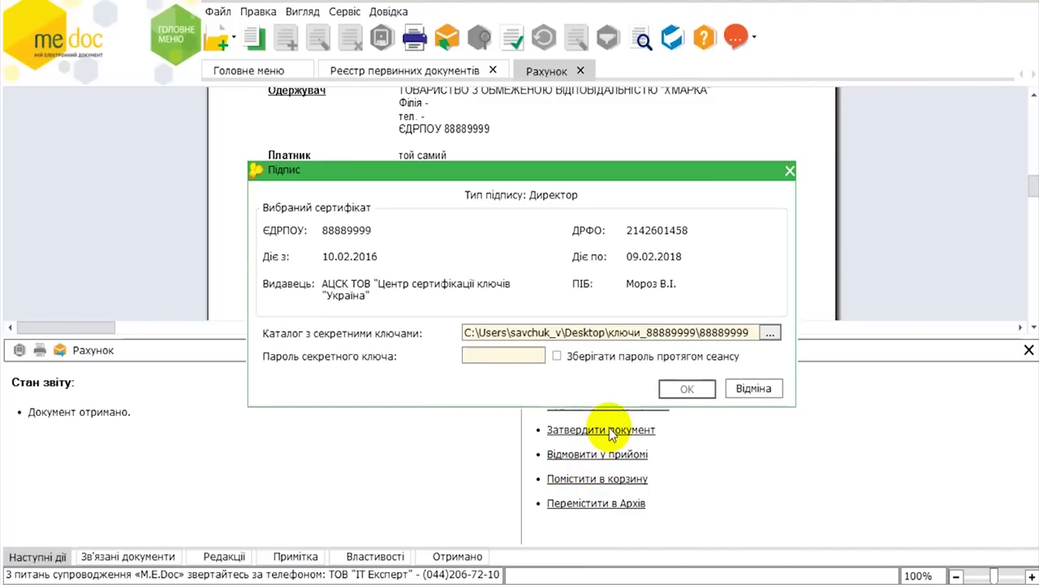
{"action": "type", "text": "***"}
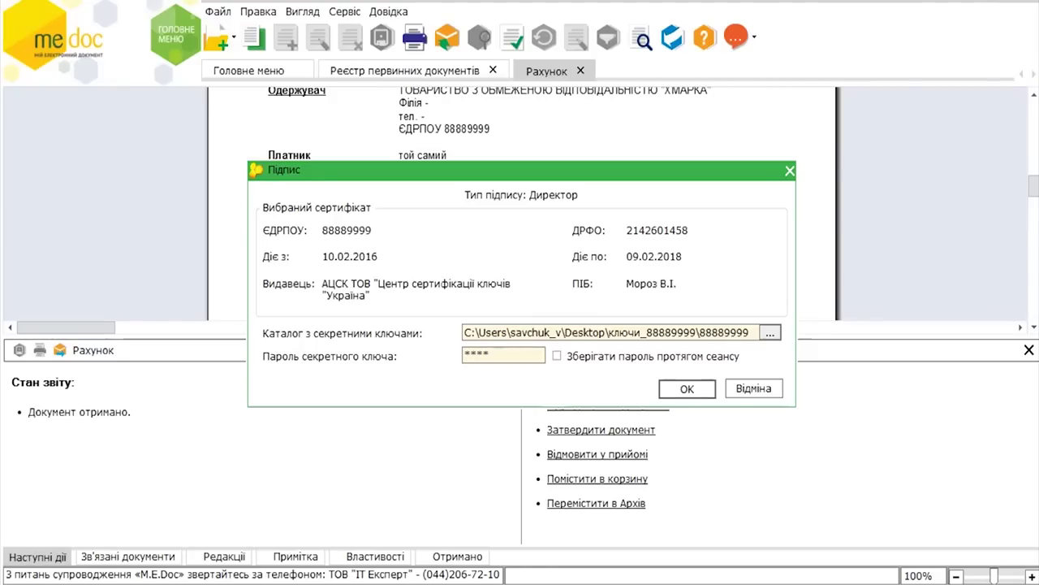
{"action": "key", "text": "Return"}
{"action": "type", "text": "*"}
{"action": "key", "text": "Return"}
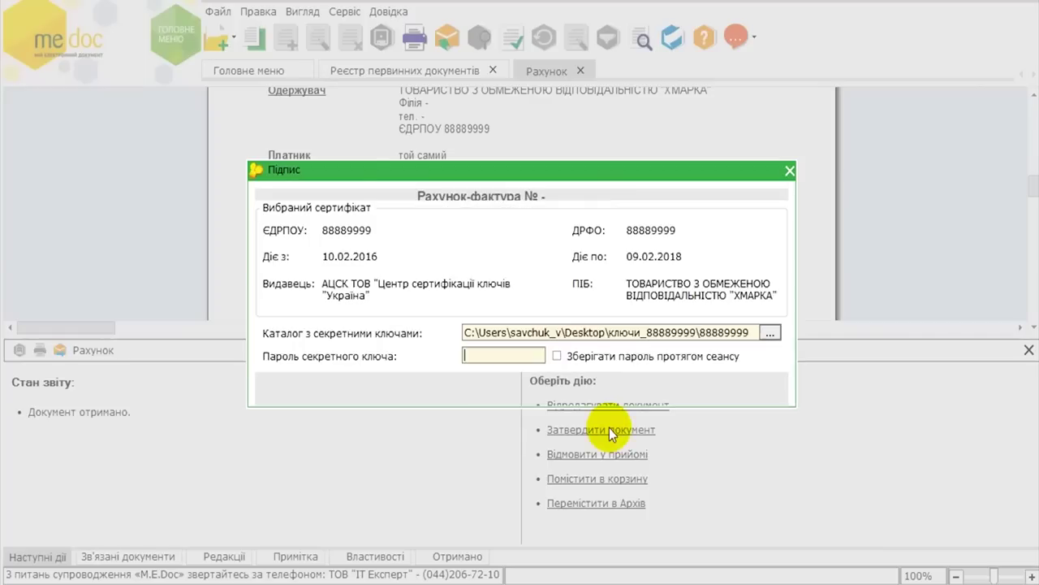
{"action": "type", "text": "****"}
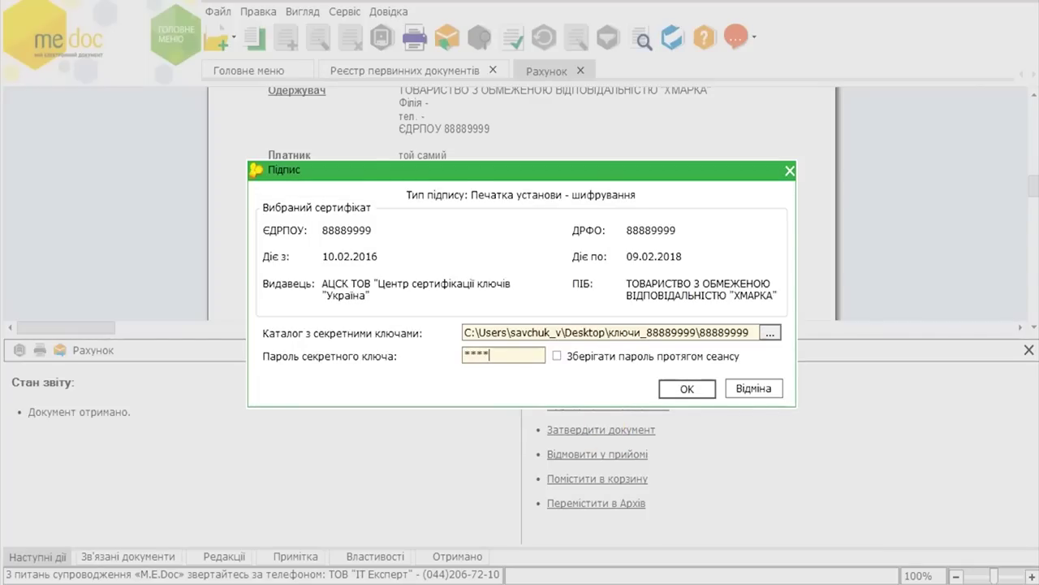
{"action": "key", "text": "Return"}
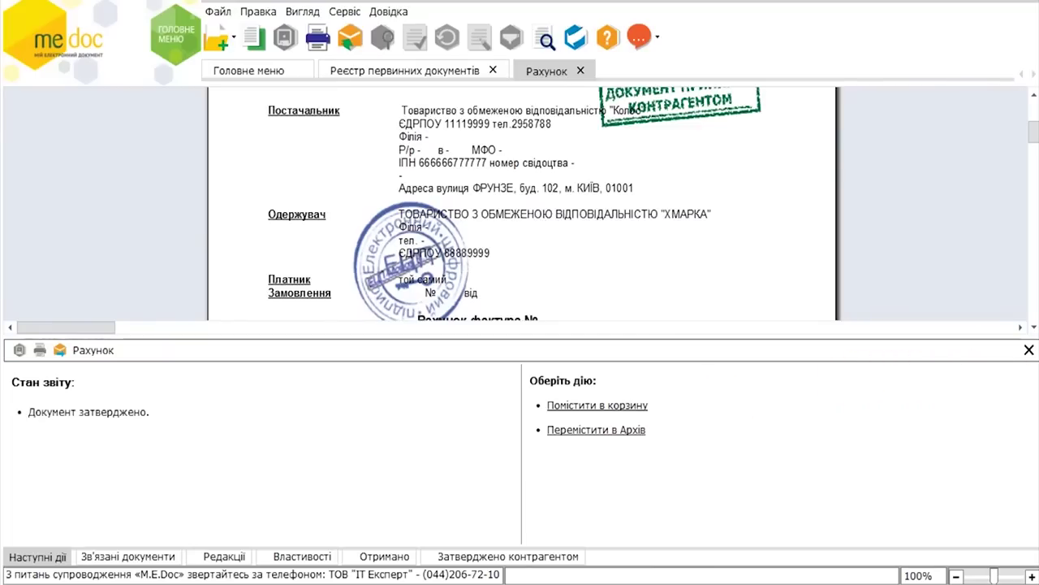
- Close the status panel, check the "Документ прийнято контрагентом" stamp, and close the invoice
{"action": "left_click", "coordinate": [1028, 349]}
{"action": "scroll", "coordinate": [708, 340], "scroll_direction": "down", "scroll_amount": 3}
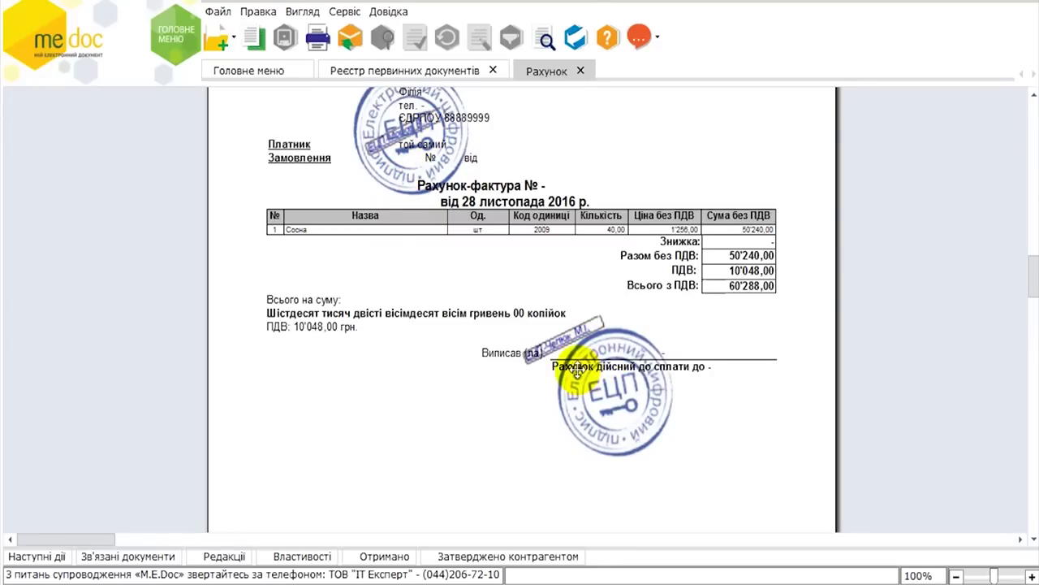
{"action": "scroll", "coordinate": [580, 375], "scroll_direction": "up", "scroll_amount": 5}
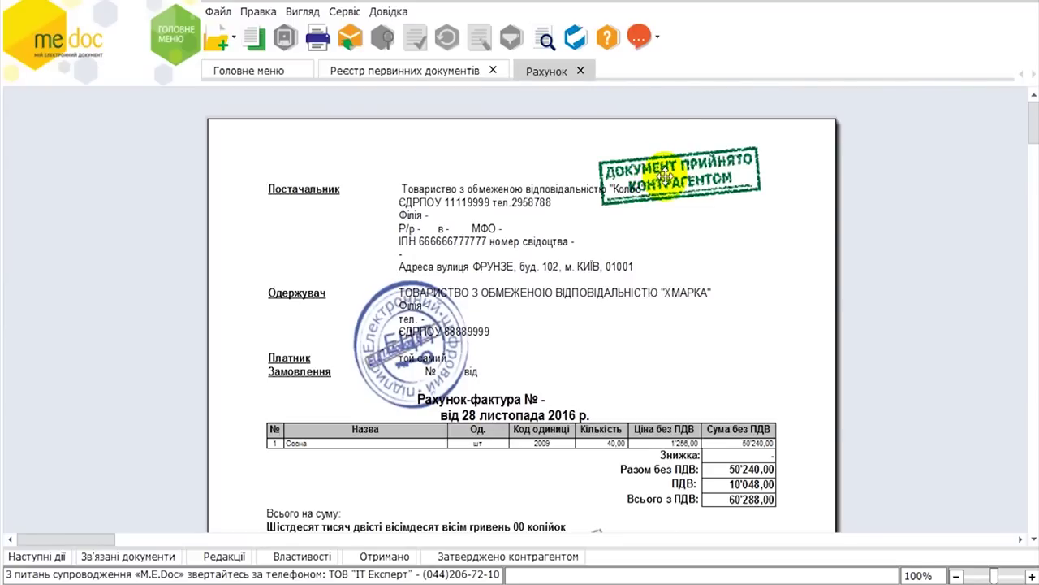
{"action": "left_click", "coordinate": [581, 71]}
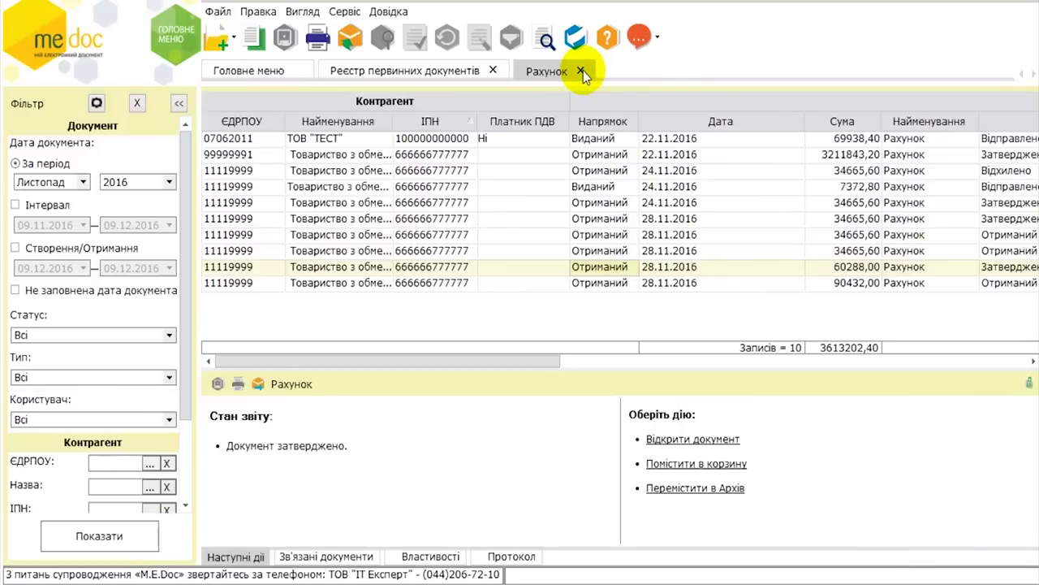
- Open the 90'432,00 invoice and start a rejection with the reason 'сума без нуля'
{"action": "double_click", "coordinate": [592, 283]}
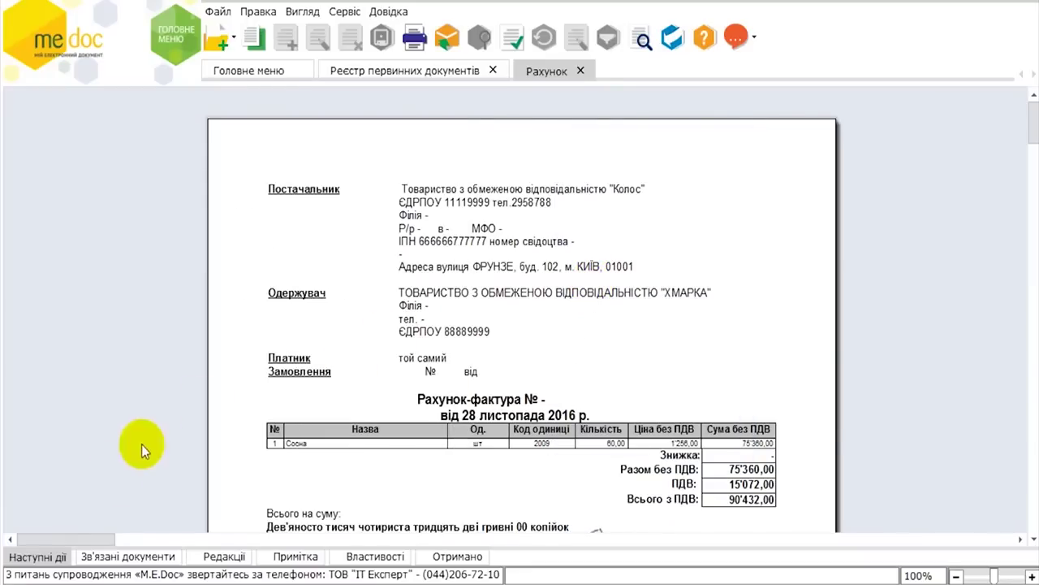
{"action": "left_click", "coordinate": [34, 557]}
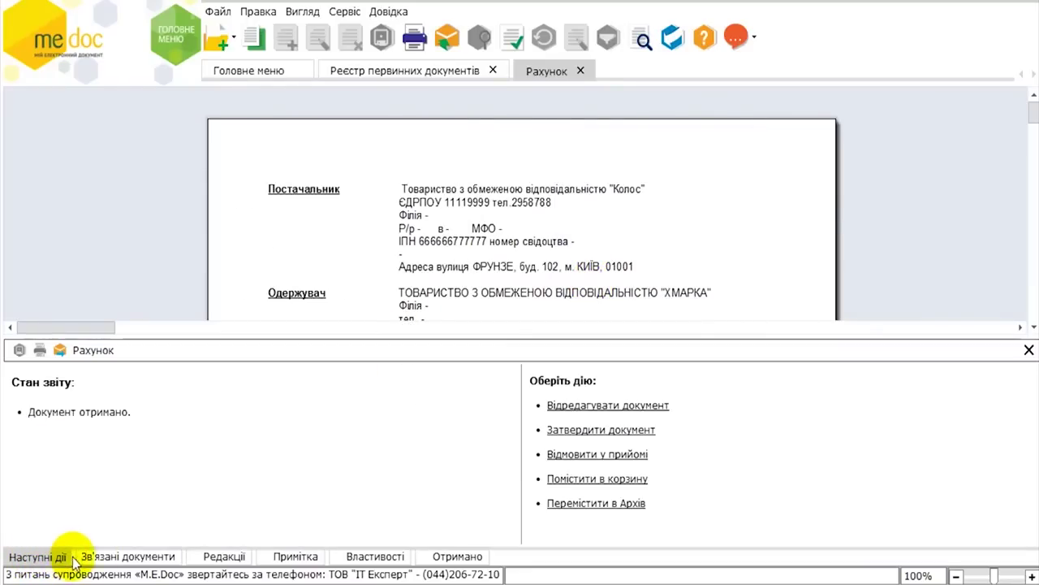
{"action": "left_click", "coordinate": [582, 458]}
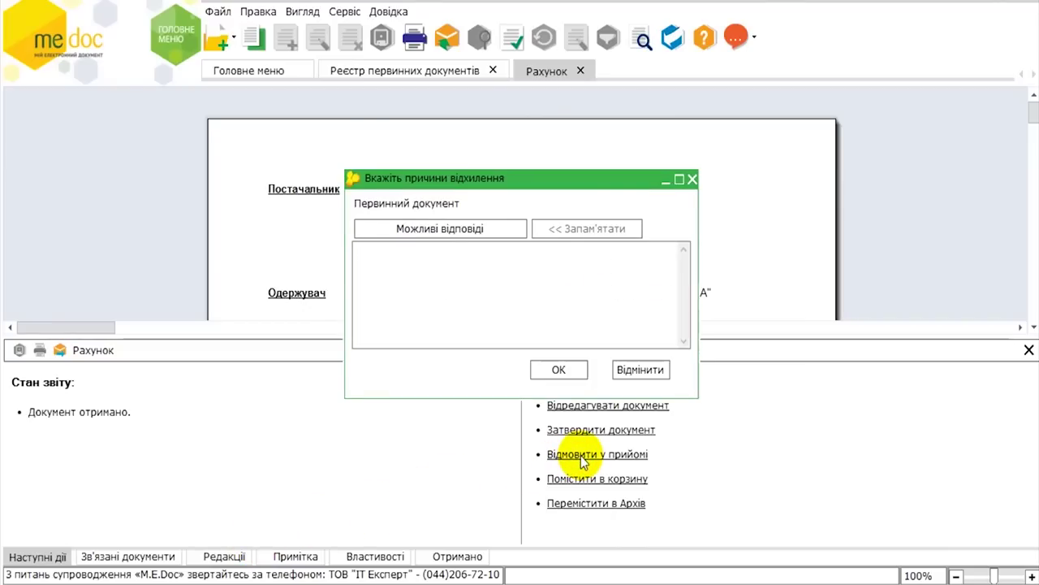
{"action": "left_click", "coordinate": [476, 259]}
{"action": "left_click", "coordinate": [465, 231]}
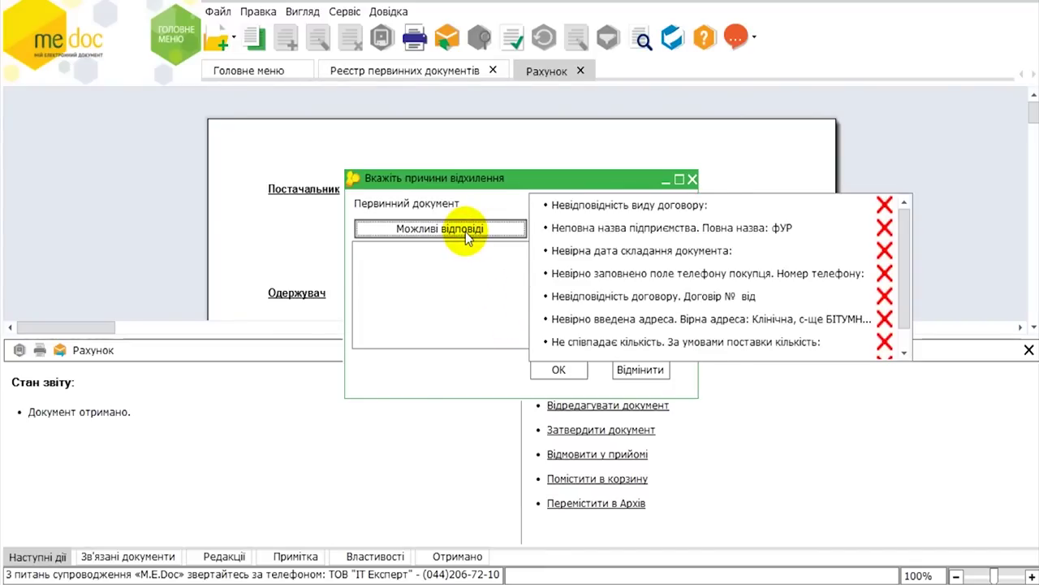
{"action": "left_click", "coordinate": [457, 259]}
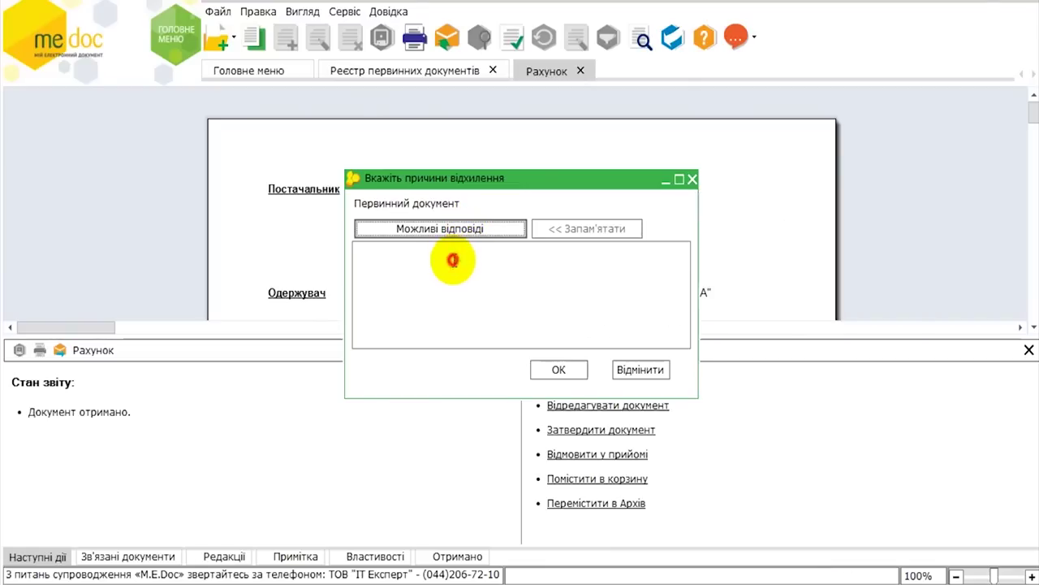
{"action": "left_click", "coordinate": [436, 263]}
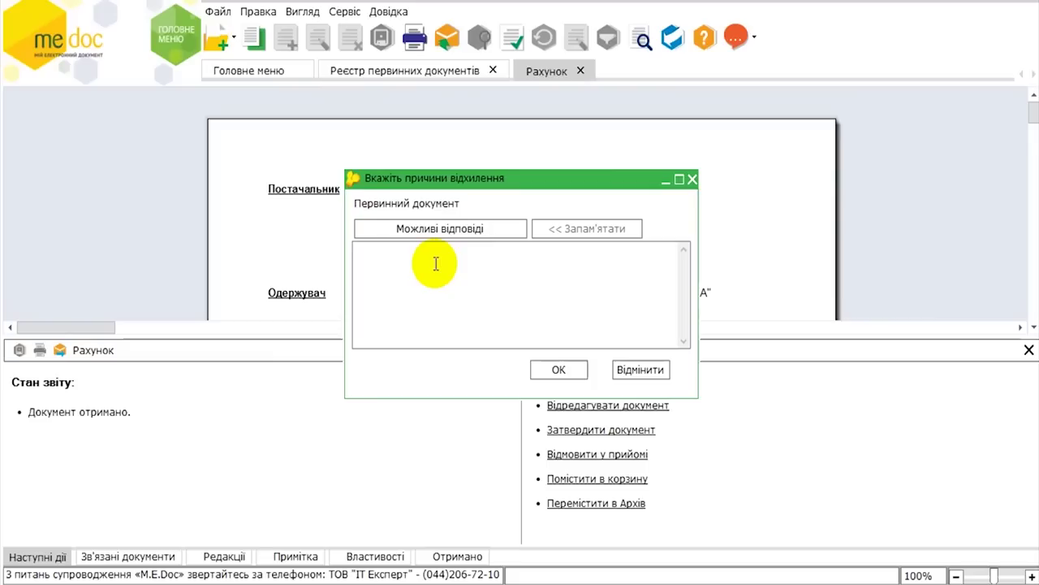
{"action": "type", "text": "сума без нуля"}
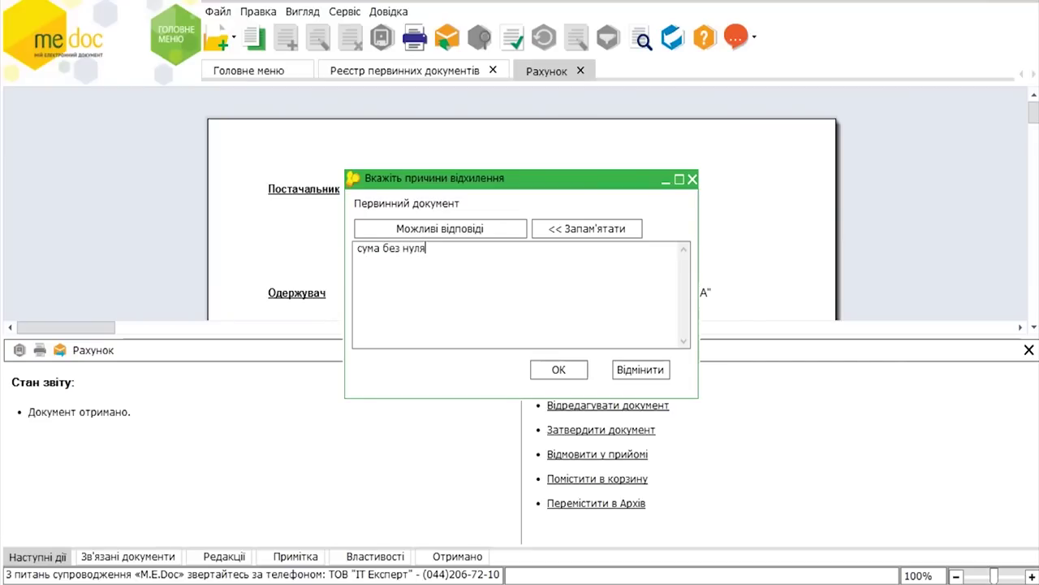
- Confirm and sign the rejection with the key password, then close the status panel
{"action": "left_click", "coordinate": [558, 370]}
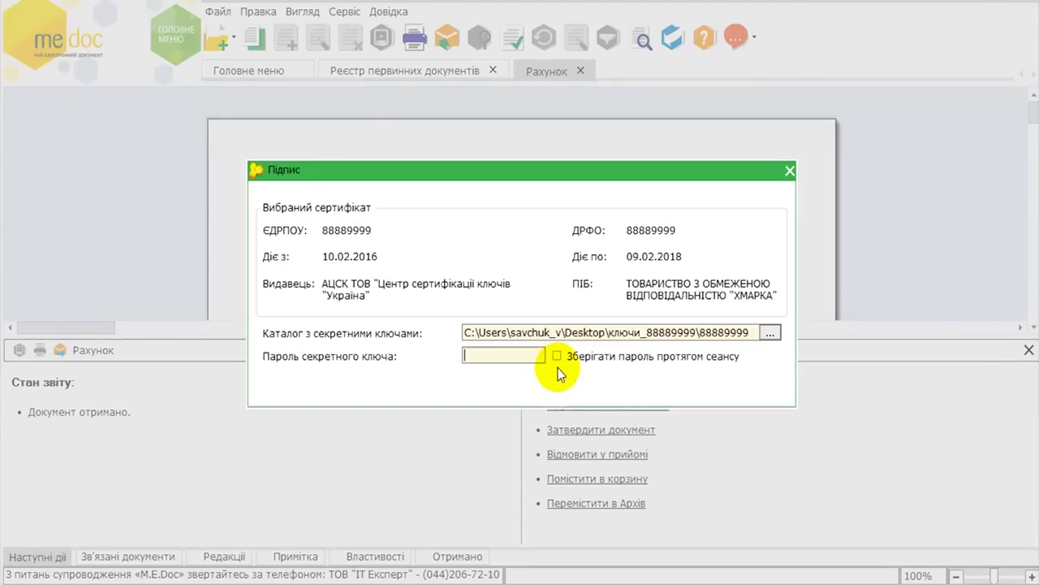
{"action": "type", "text": "**"}
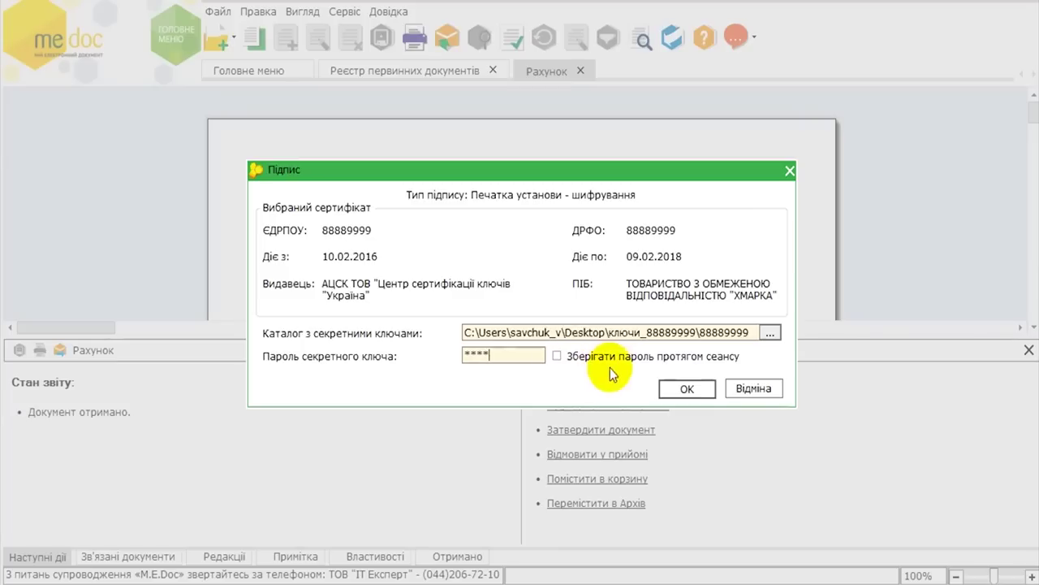
{"action": "left_click", "coordinate": [682, 390]}
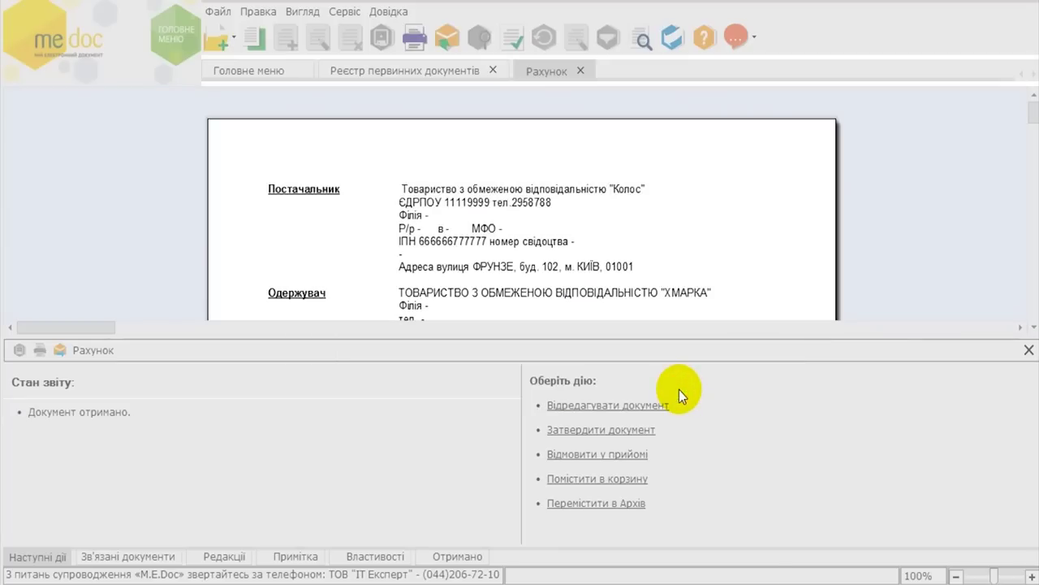
{"action": "left_click", "coordinate": [1029, 350]}
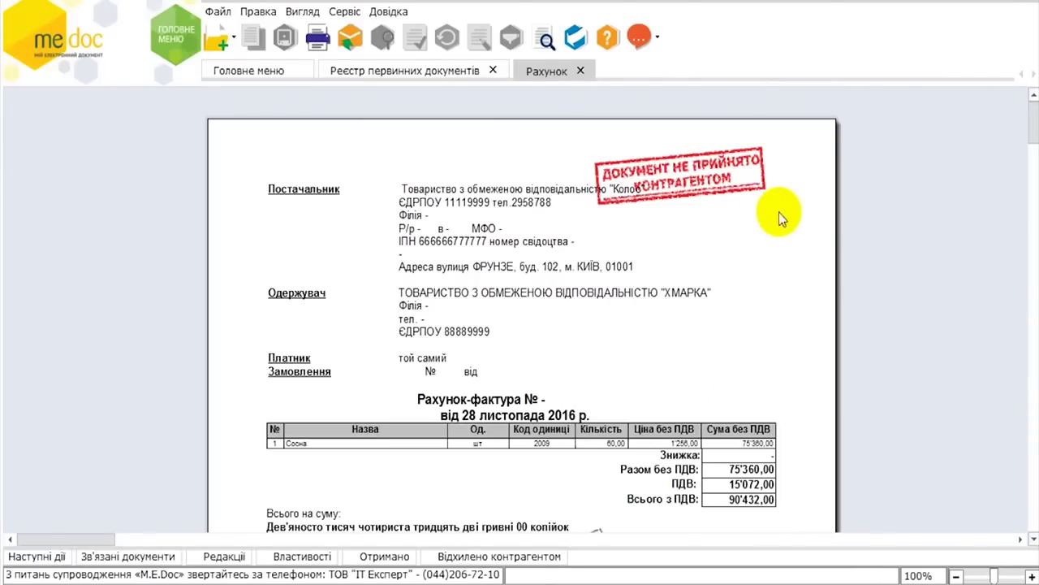
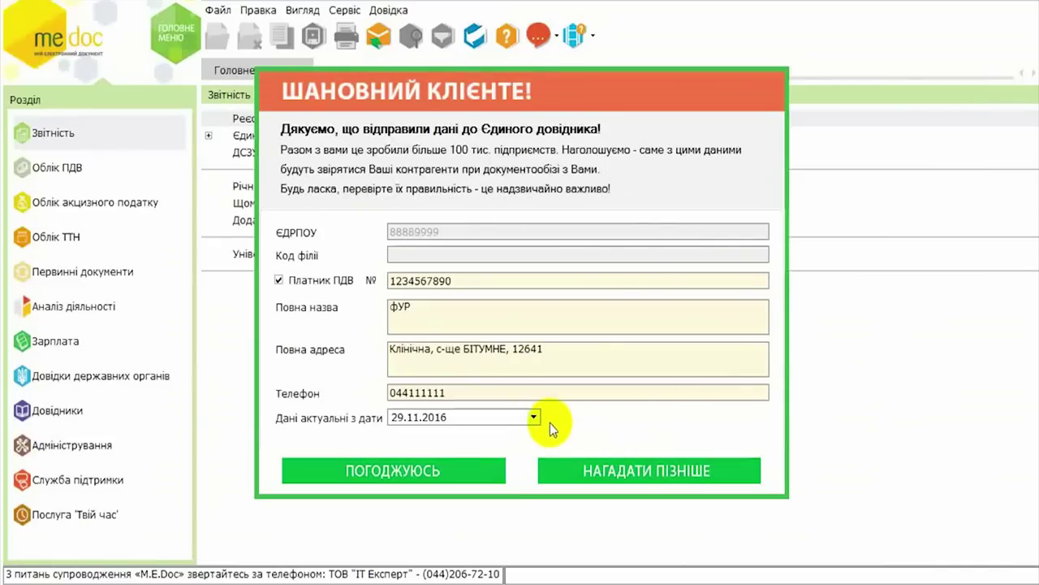
- Agree to send the company details, sign with the secret key password, and dismiss the success notice
{"action": "left_click", "coordinate": [400, 475]}
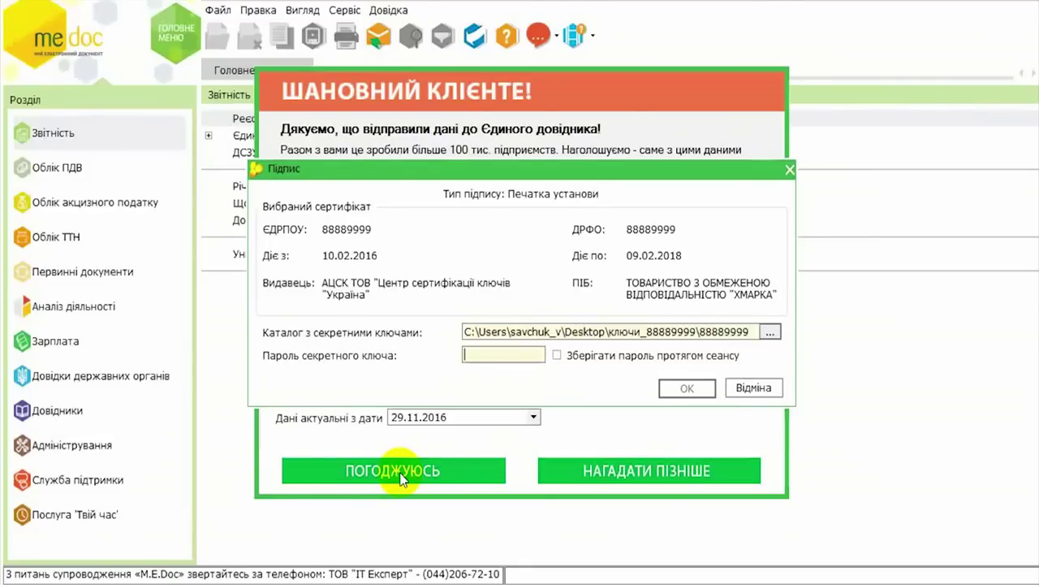
{"action": "type", "text": "***"}
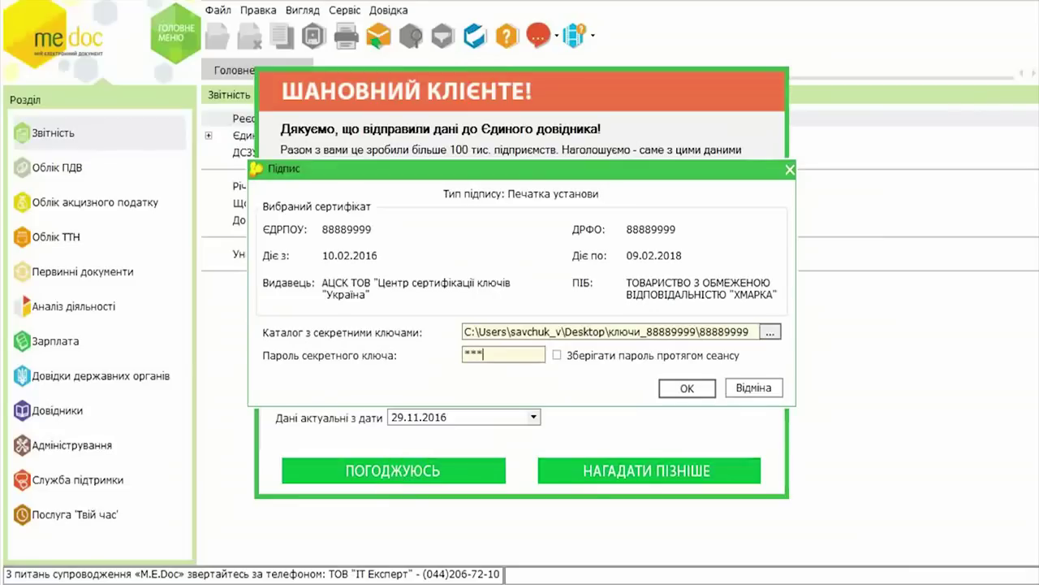
{"action": "type", "text": "*"}
{"action": "key", "text": "Return"}
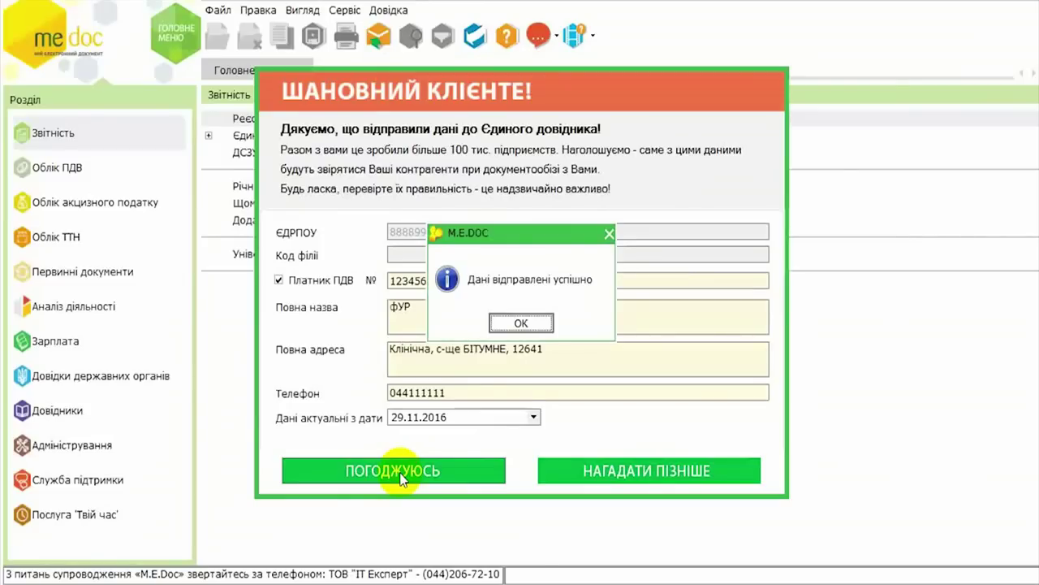
{"action": "left_click", "coordinate": [522, 324]}
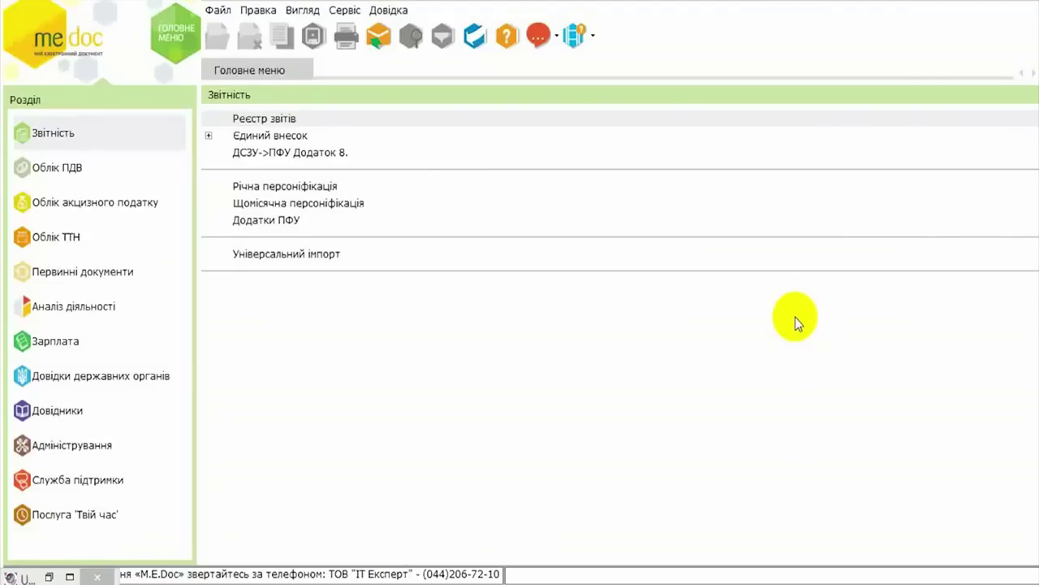
- From Первинні документи > Реєстр первинних документів, open the issued tax invoice dated 29.11.2016
{"action": "left_click", "coordinate": [170, 29]}
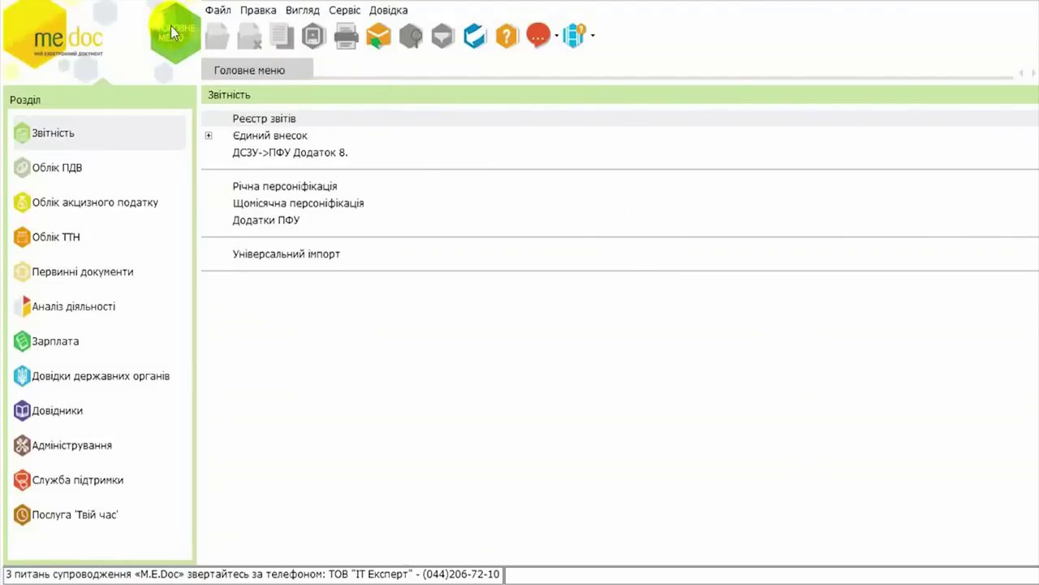
{"action": "left_click", "coordinate": [86, 275]}
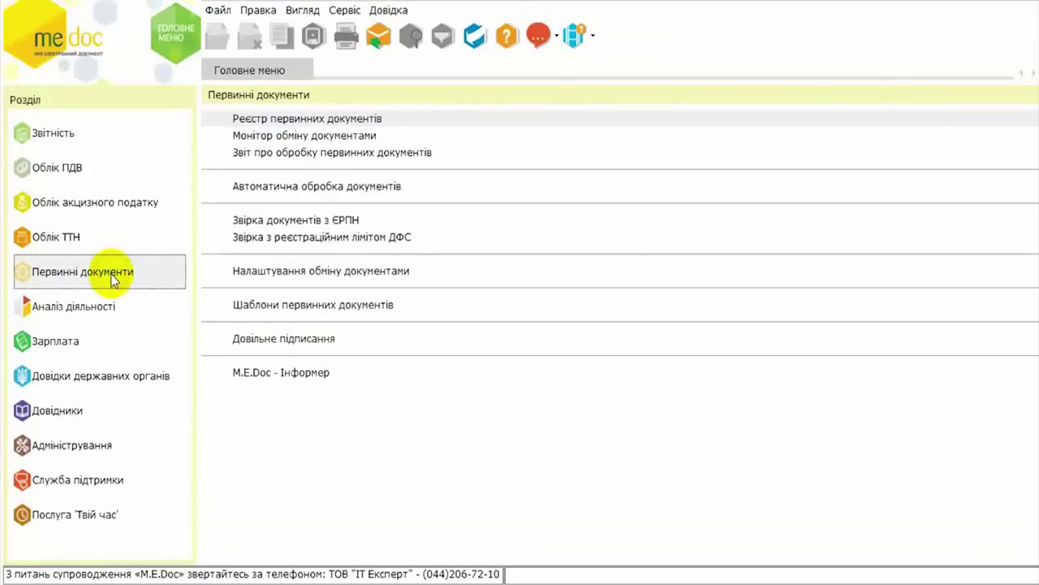
{"action": "left_click", "coordinate": [286, 120]}
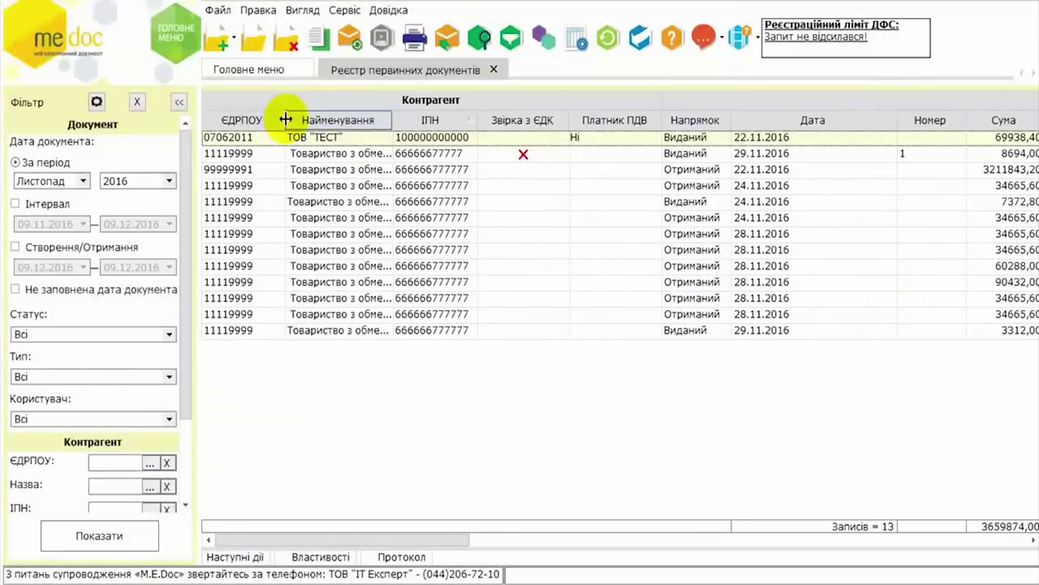
{"action": "left_click", "coordinate": [410, 158]}
{"action": "double_click", "coordinate": [410, 157]}
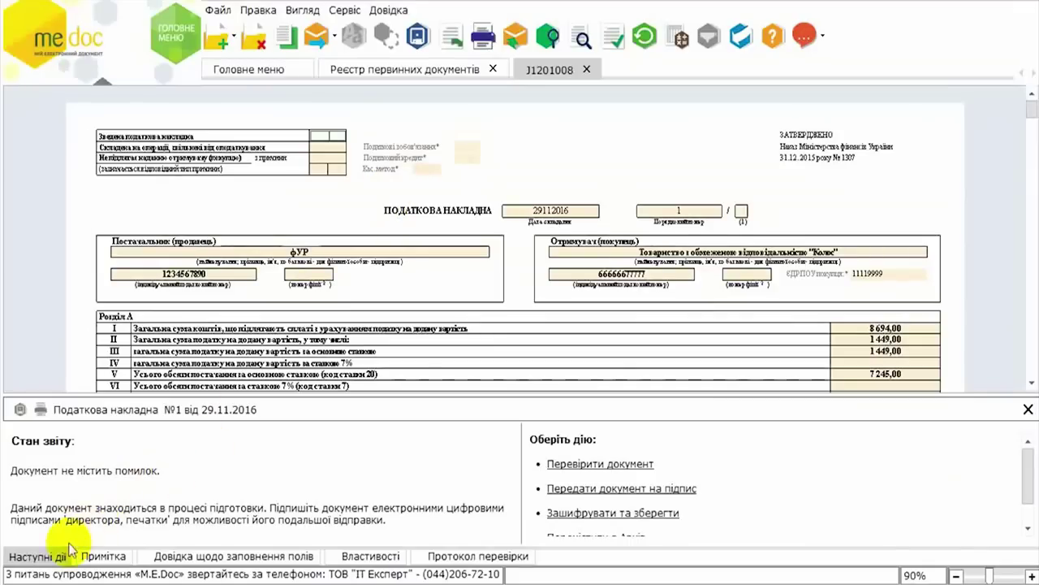
{"action": "left_click", "coordinate": [605, 464]}
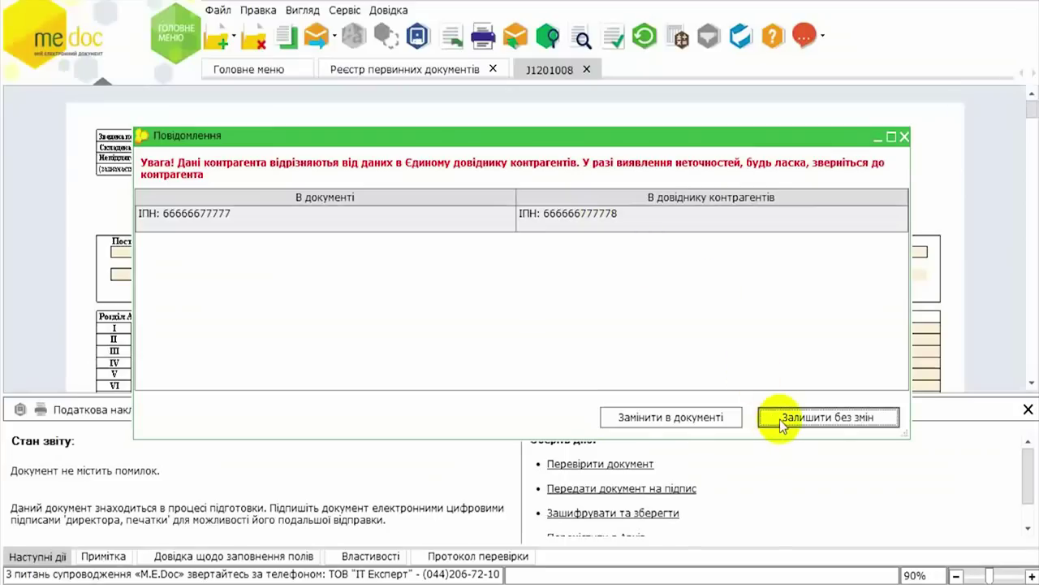
{"action": "left_click", "coordinate": [630, 219]}
{"action": "left_click", "coordinate": [614, 263]}
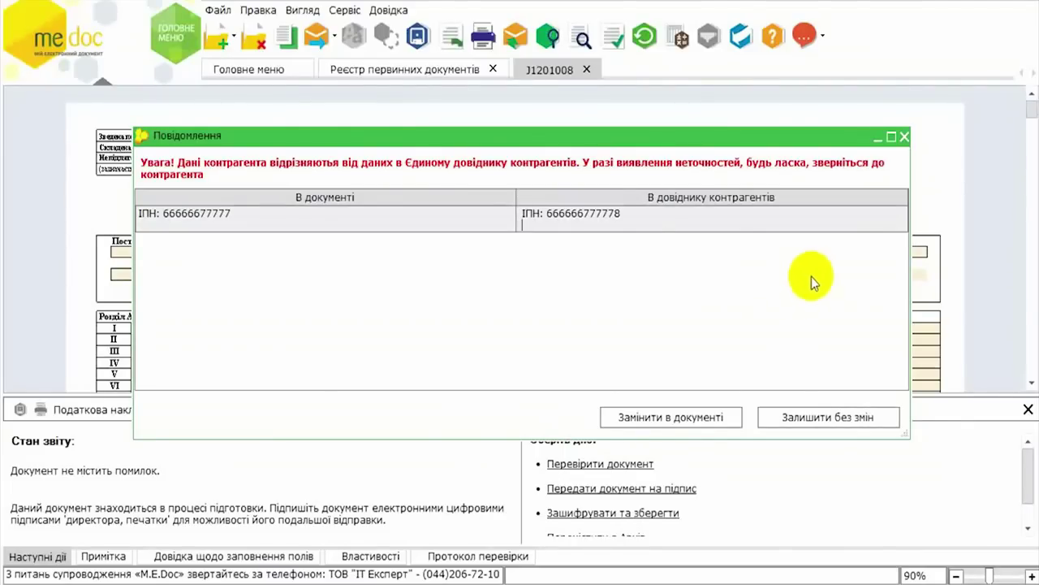
{"action": "left_click", "coordinate": [686, 416]}
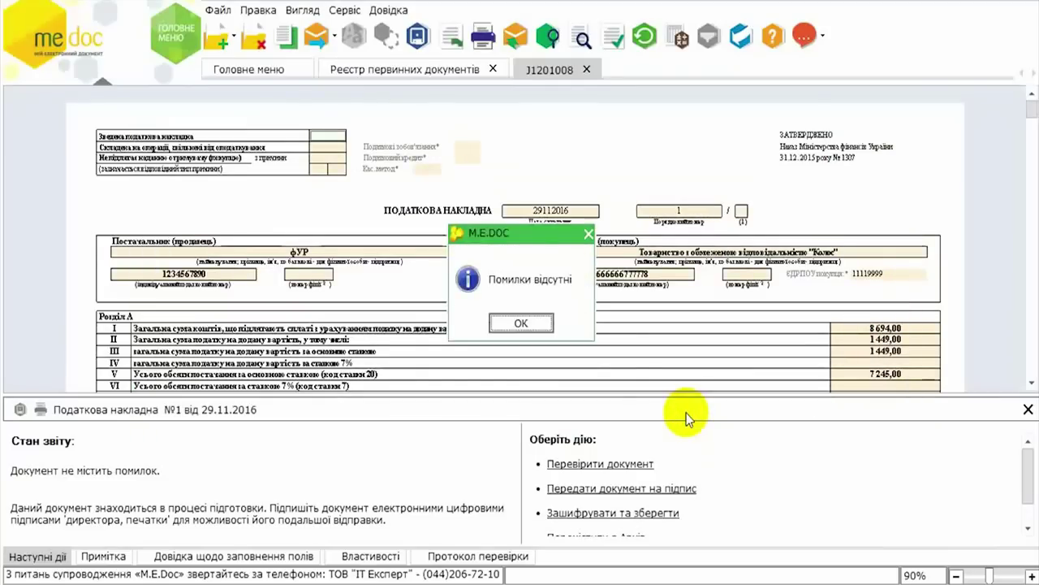
{"action": "left_click", "coordinate": [522, 323]}
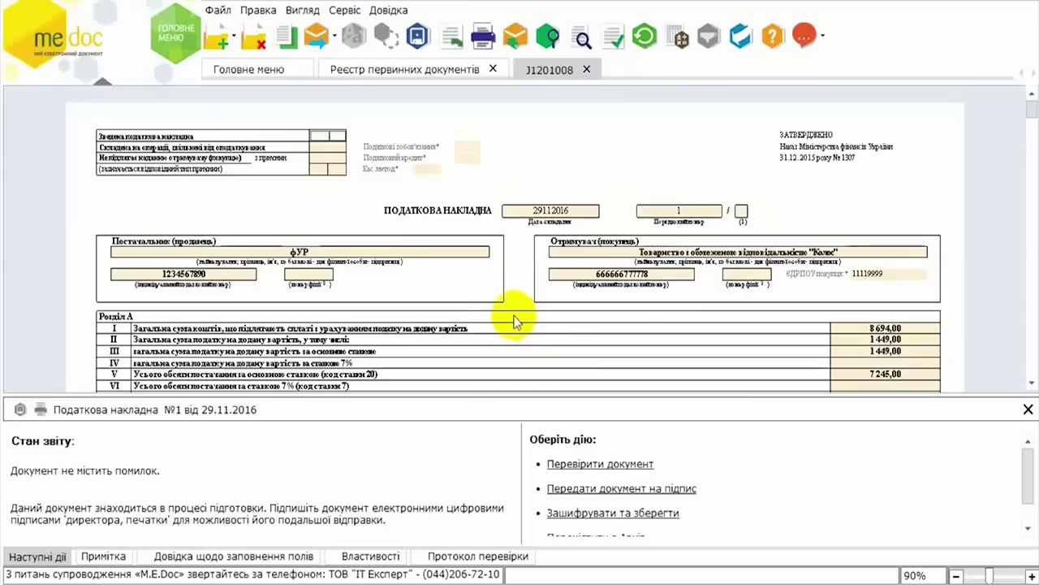
{"action": "left_click", "coordinate": [350, 14]}
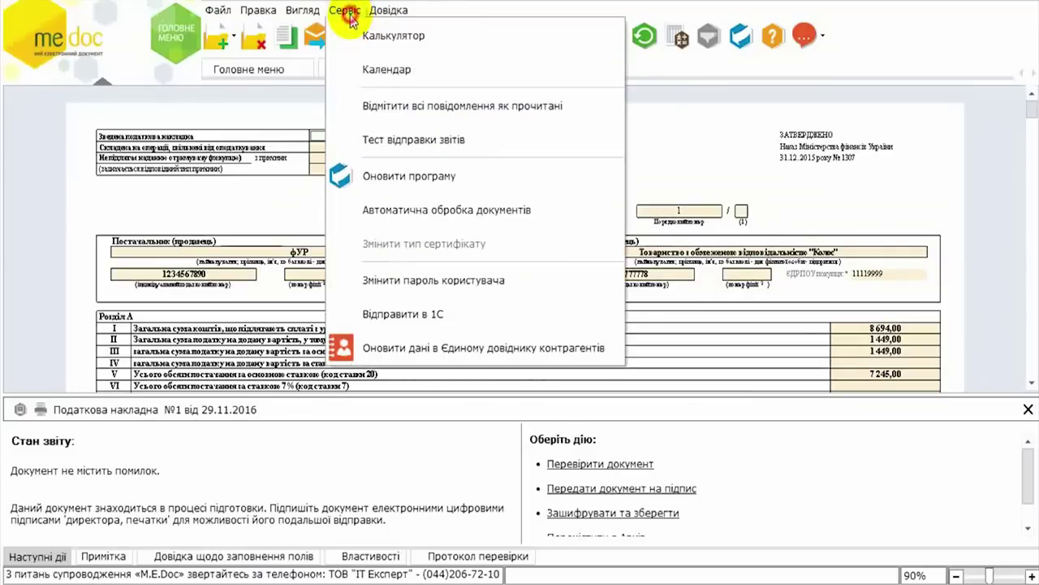
- Update company data in the Unified Directory, agreeing and signing with the key password
{"action": "left_click", "coordinate": [419, 350]}
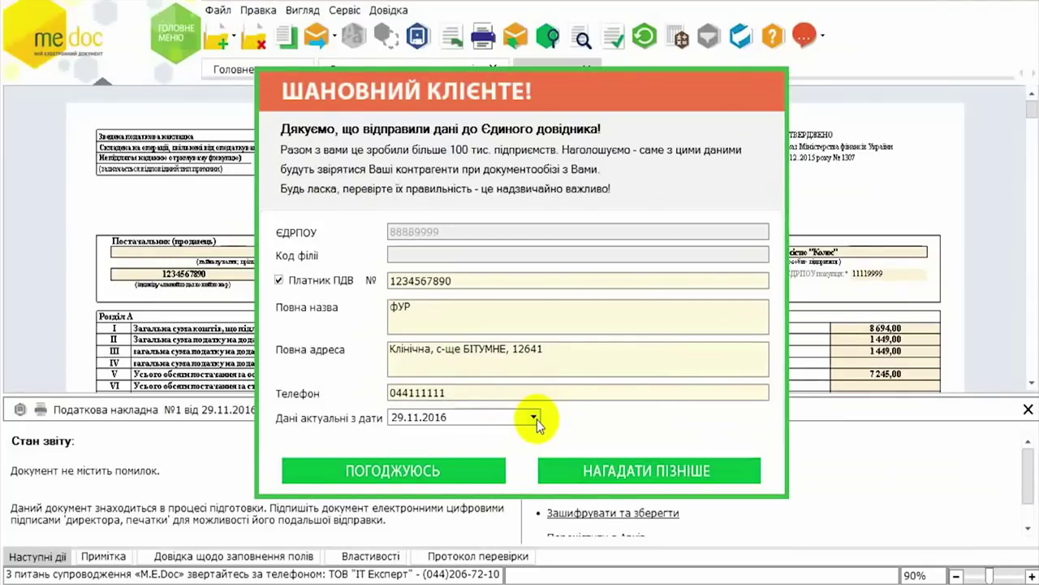
{"action": "left_click", "coordinate": [458, 468]}
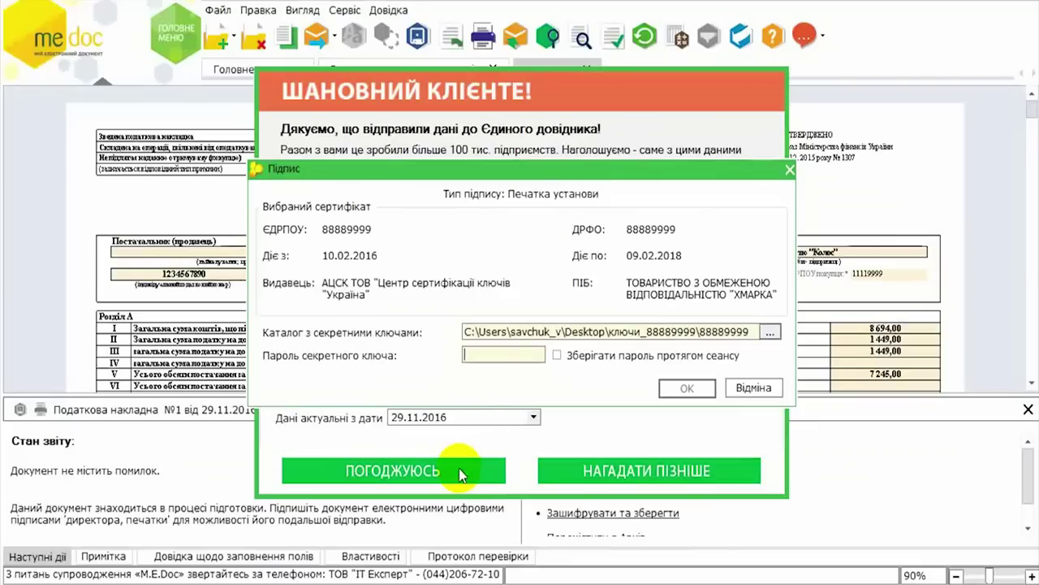
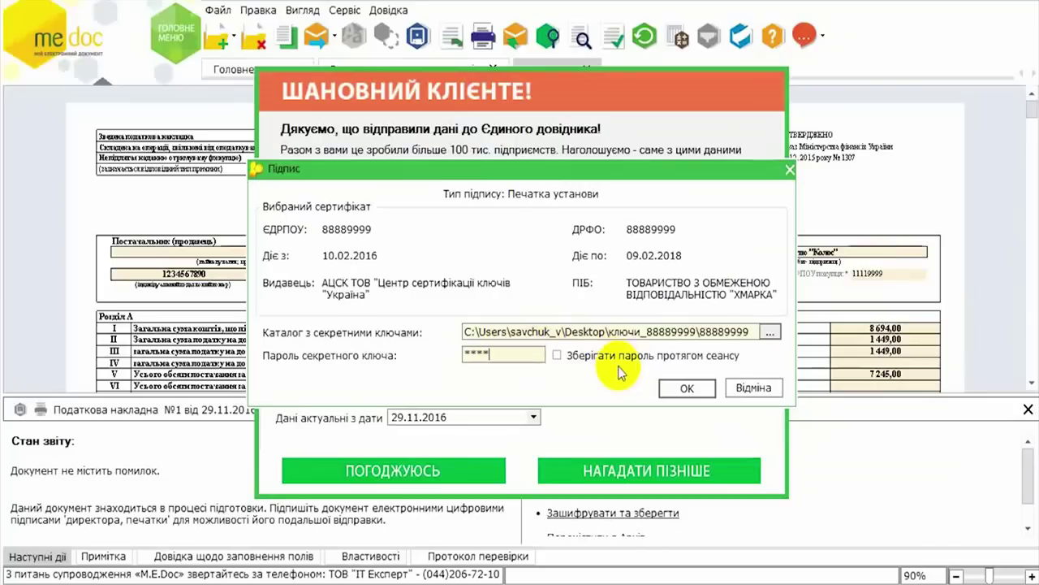
{"action": "left_click", "coordinate": [680, 389]}
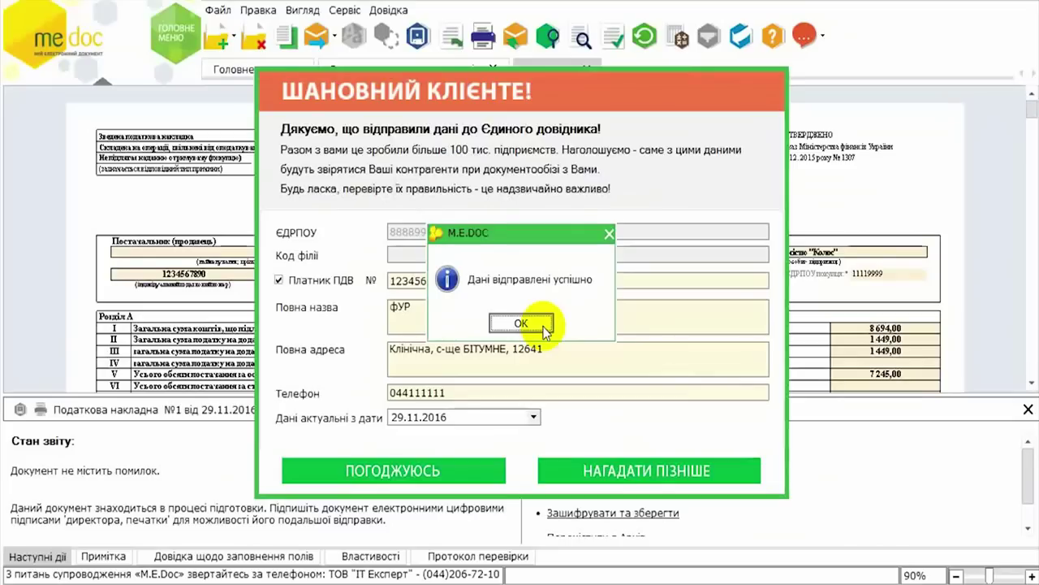
{"action": "left_click", "coordinate": [544, 325]}
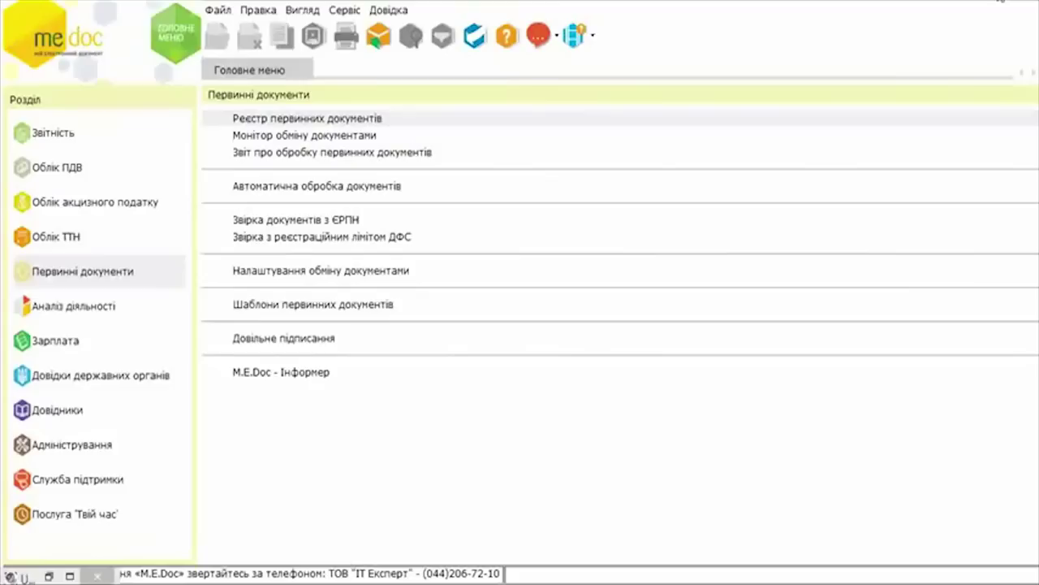
- In automatic document processing, keep the 15-minute interval and enable replacing counterparty data from the directory
{"action": "left_click", "coordinate": [92, 276]}
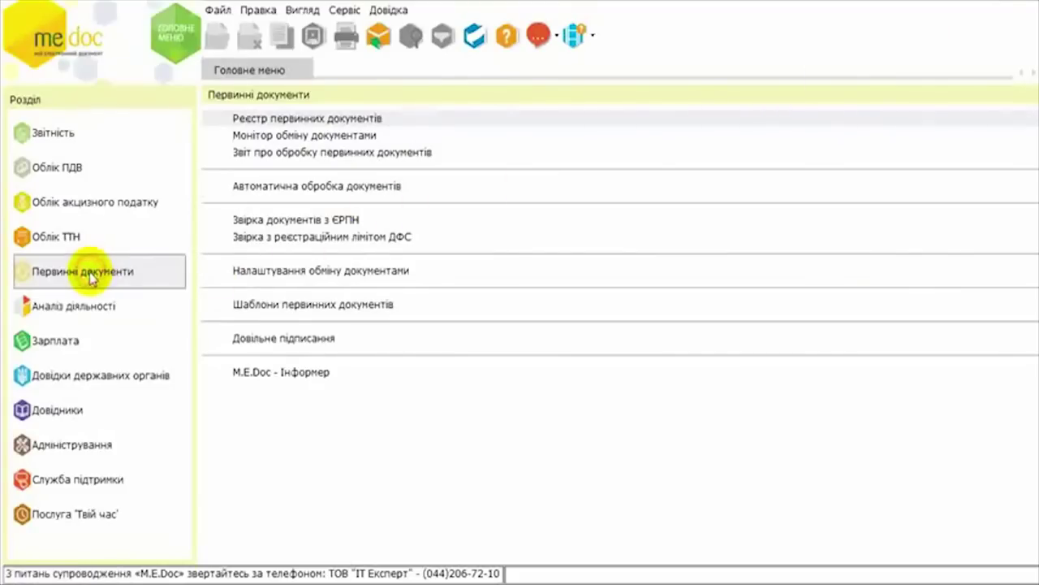
{"action": "left_click", "coordinate": [293, 187]}
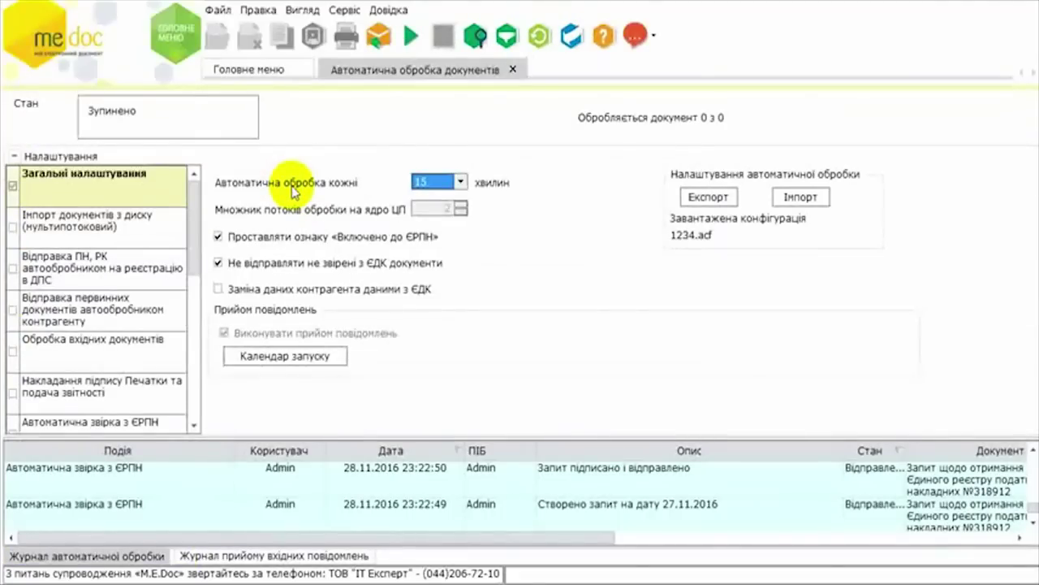
{"action": "left_click_drag", "start_coordinate": [192, 229], "coordinate": [194, 174]}
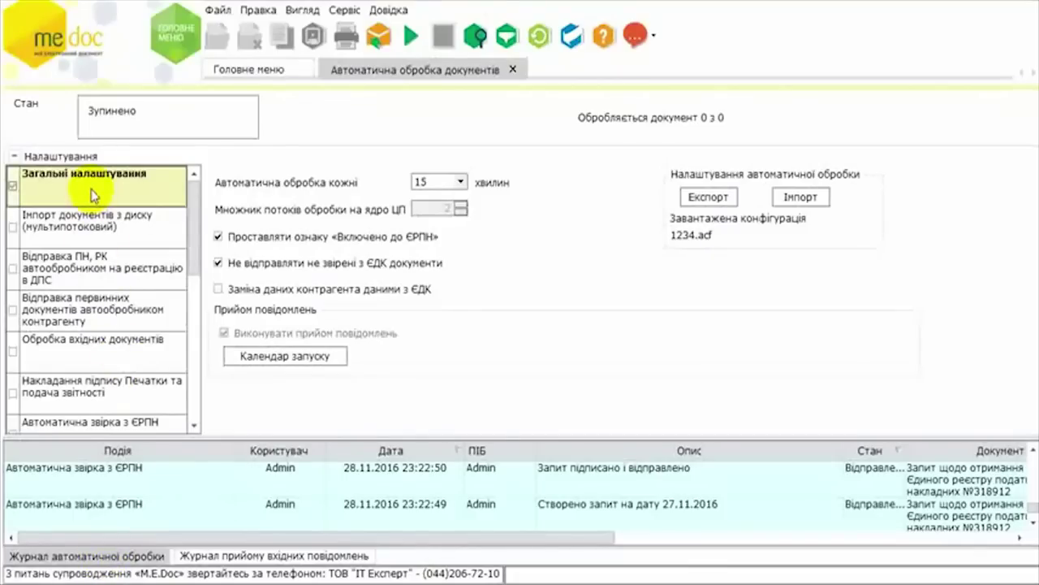
{"action": "left_click", "coordinate": [465, 184]}
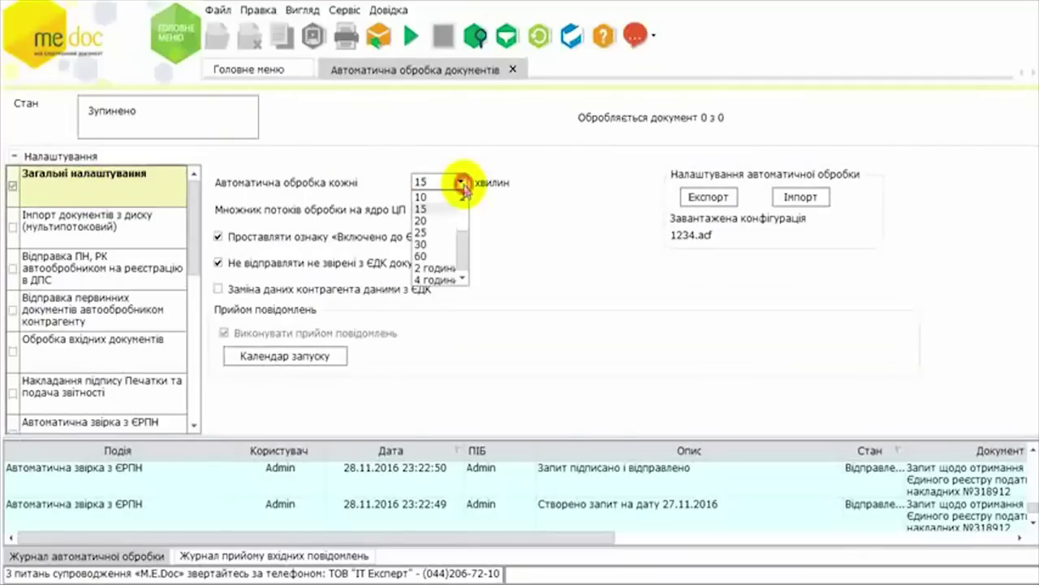
{"action": "left_click_drag", "start_coordinate": [463, 239], "coordinate": [459, 205]}
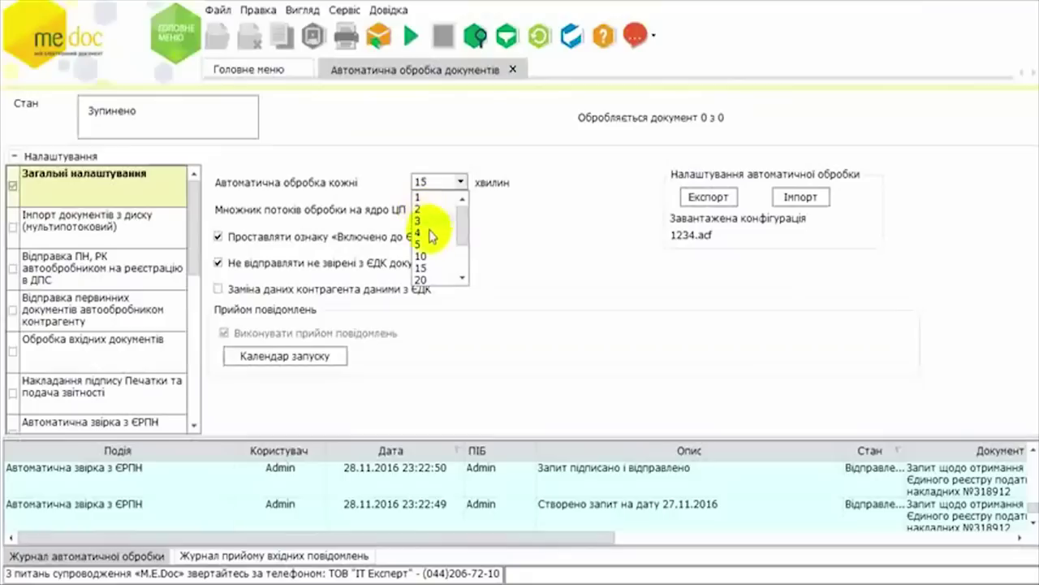
{"action": "scroll", "coordinate": [454, 260], "scroll_direction": "down", "scroll_amount": 2}
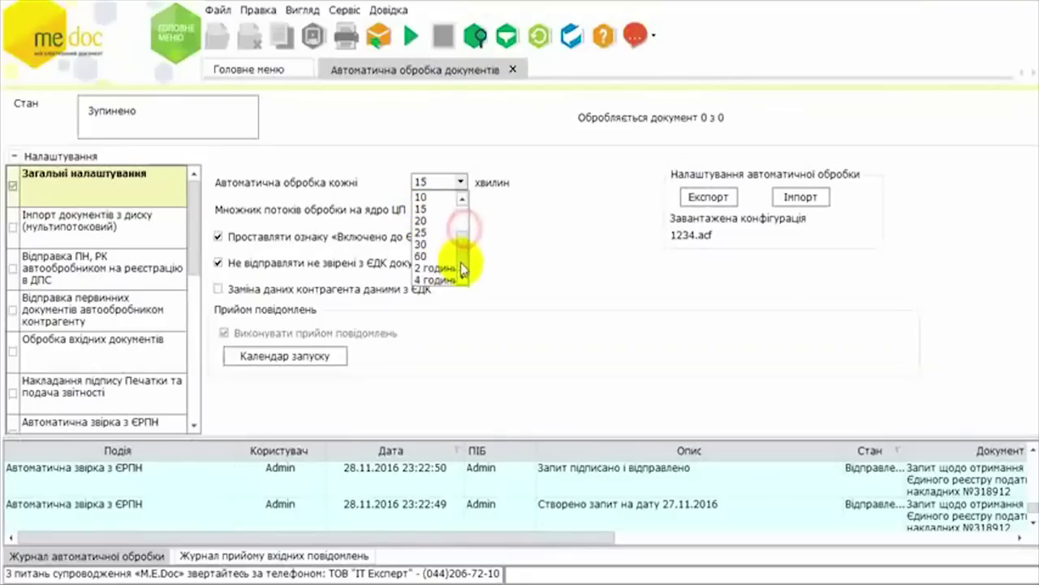
{"action": "left_click", "coordinate": [531, 250]}
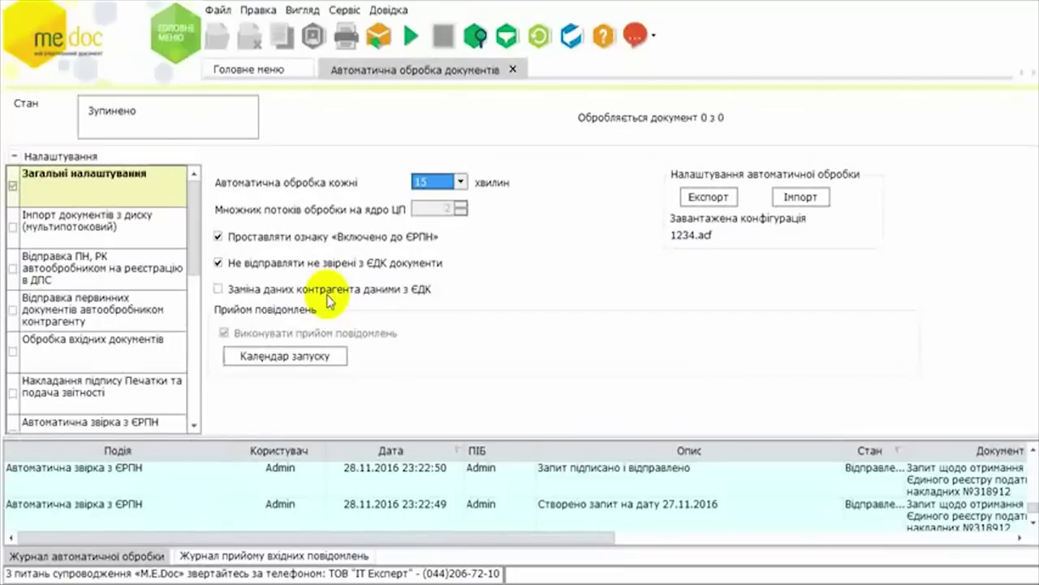
{"action": "left_click", "coordinate": [219, 290]}
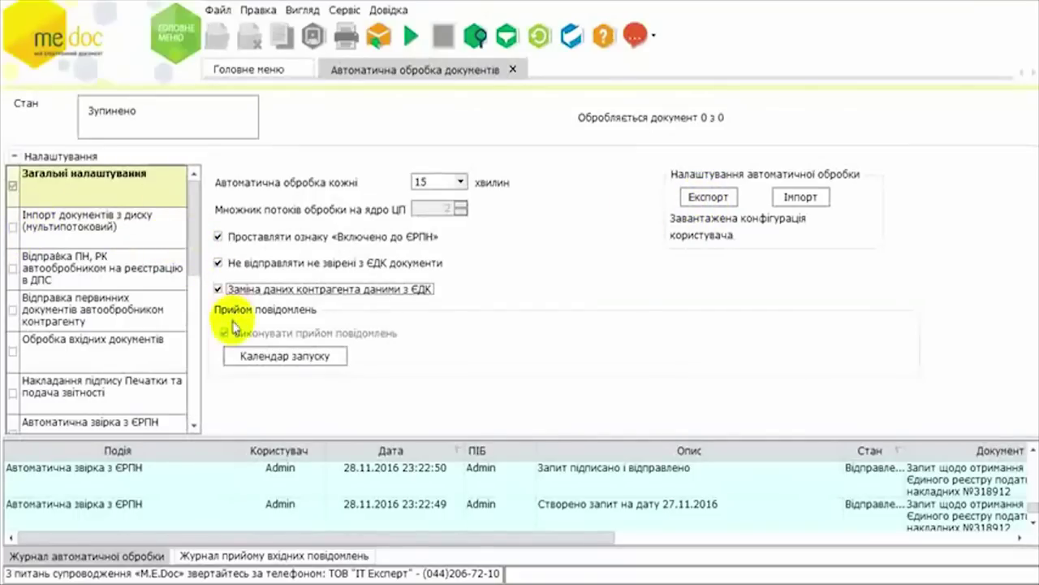
- Export the automatic processing configuration to the Desktop as 123456.acf
{"action": "left_click", "coordinate": [709, 199]}
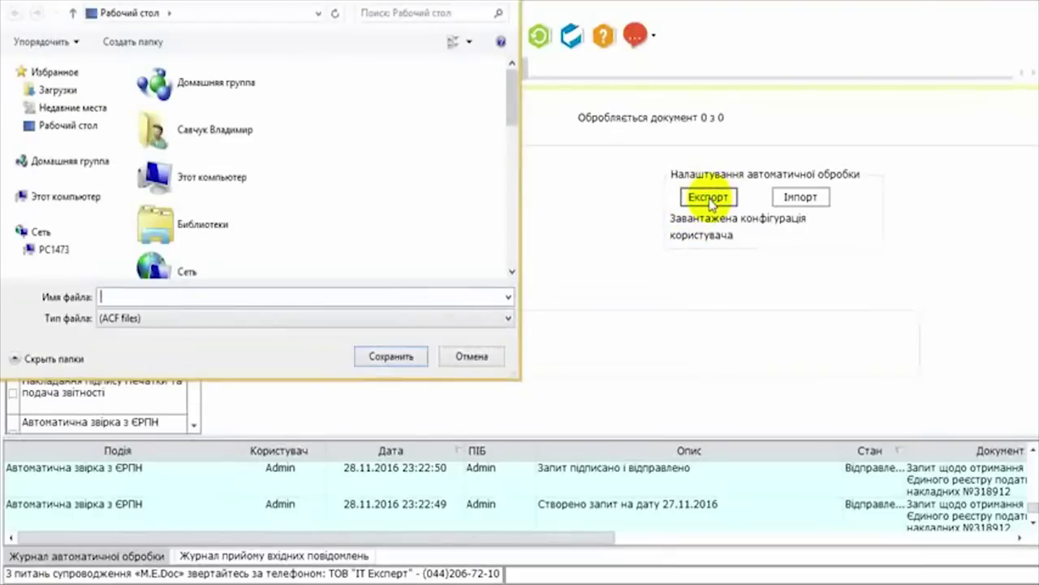
{"action": "left_click", "coordinate": [70, 128]}
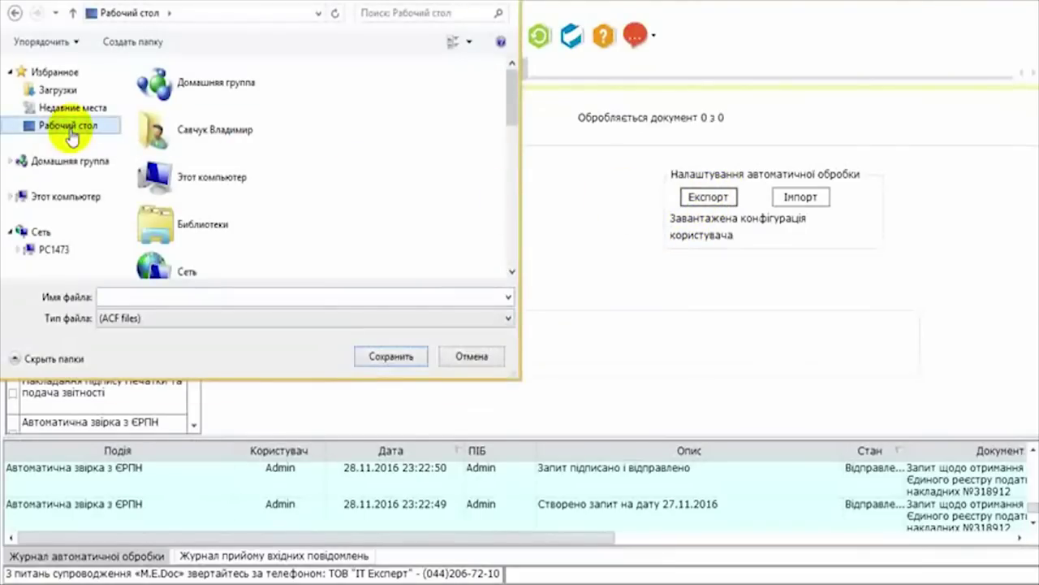
{"action": "left_click", "coordinate": [132, 297]}
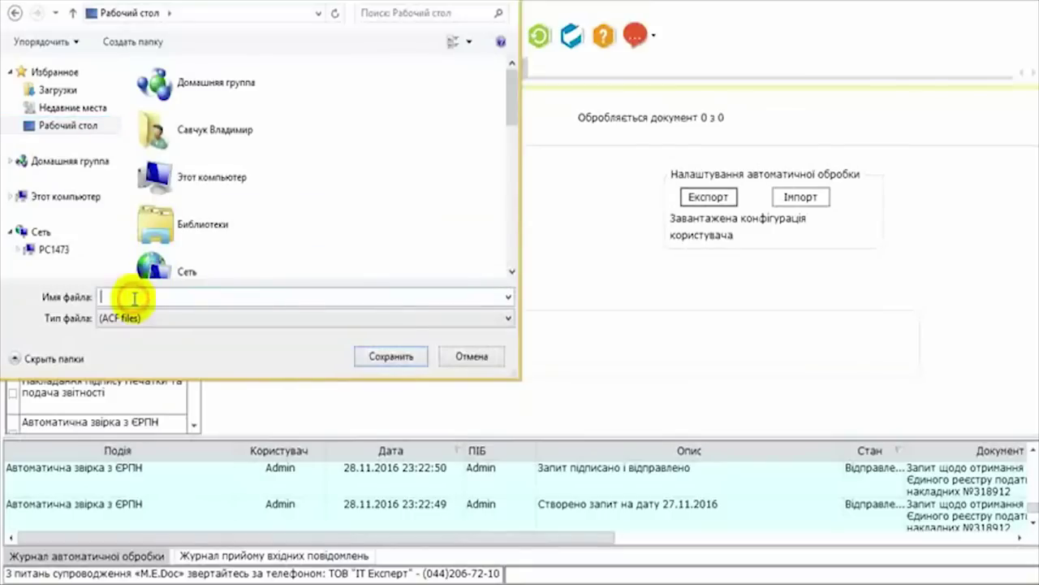
{"action": "type", "text": "12"}
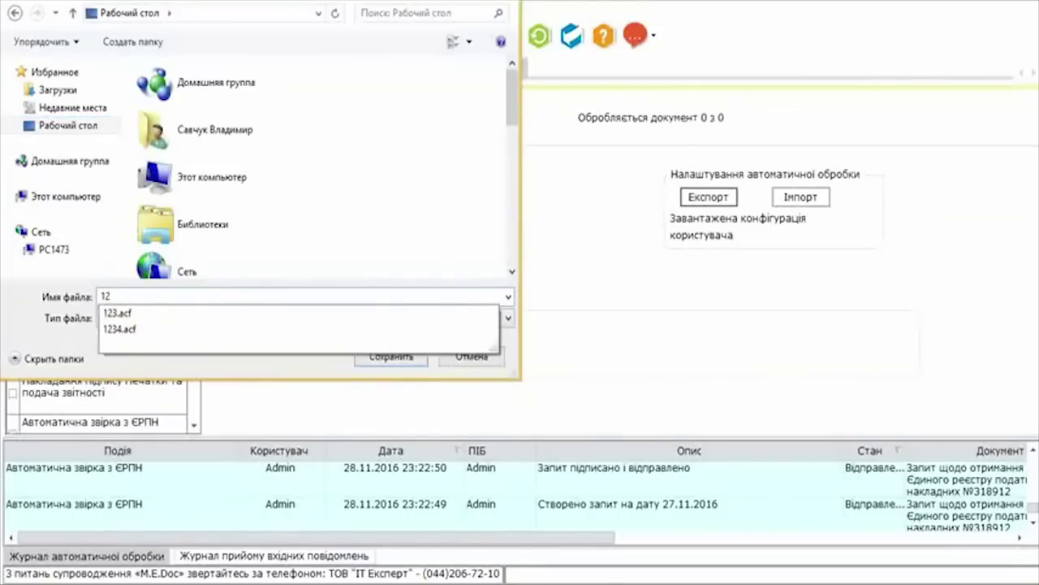
{"action": "type", "text": "3456"}
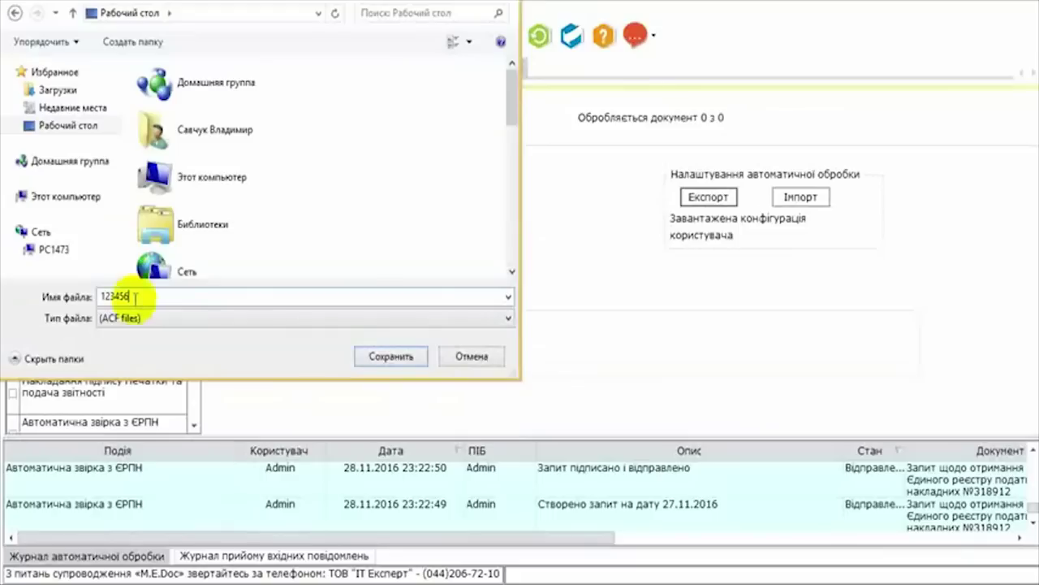
{"action": "left_click", "coordinate": [390, 357]}
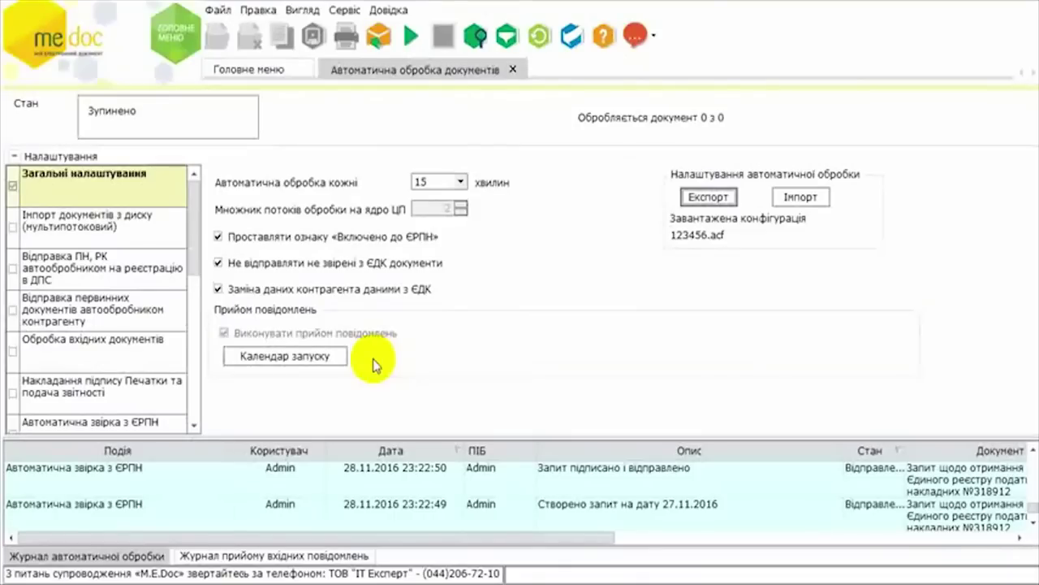
- Use Імпорт to load 123456.acf from the Desktop
{"action": "left_click", "coordinate": [818, 202]}
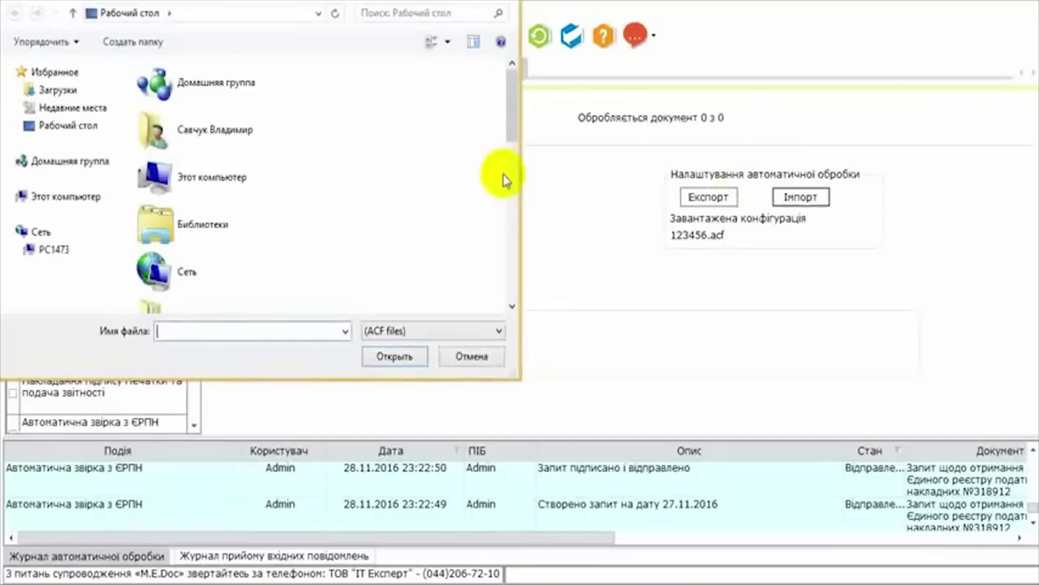
{"action": "left_click", "coordinate": [70, 127]}
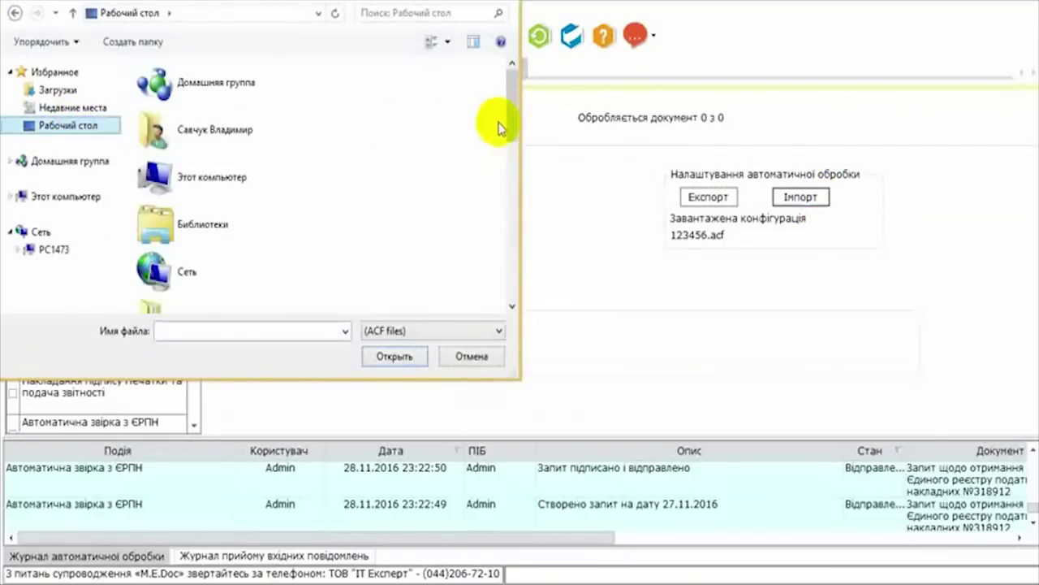
{"action": "left_click_drag", "start_coordinate": [510, 116], "coordinate": [514, 290]}
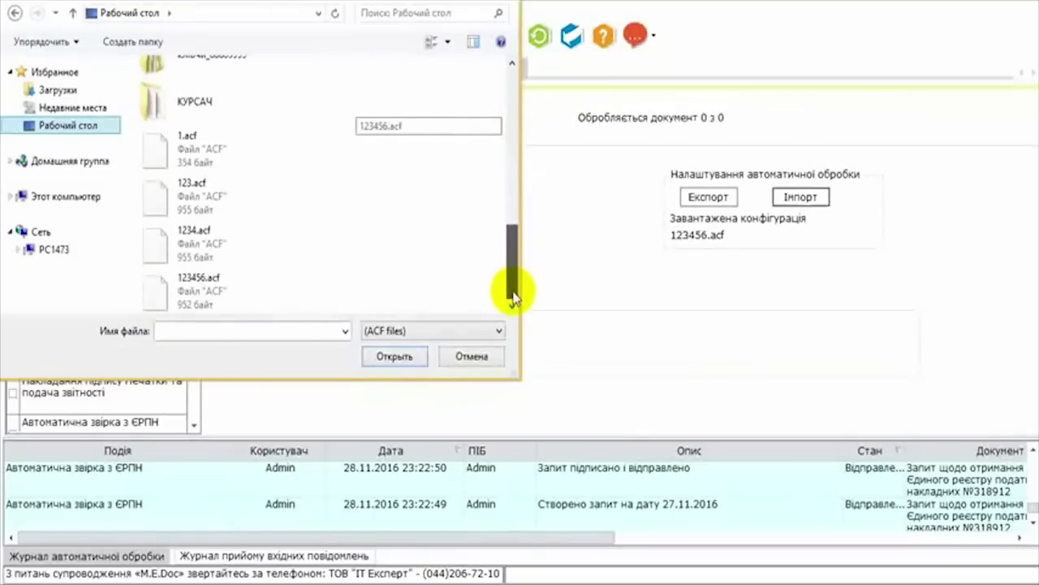
{"action": "left_click", "coordinate": [248, 295]}
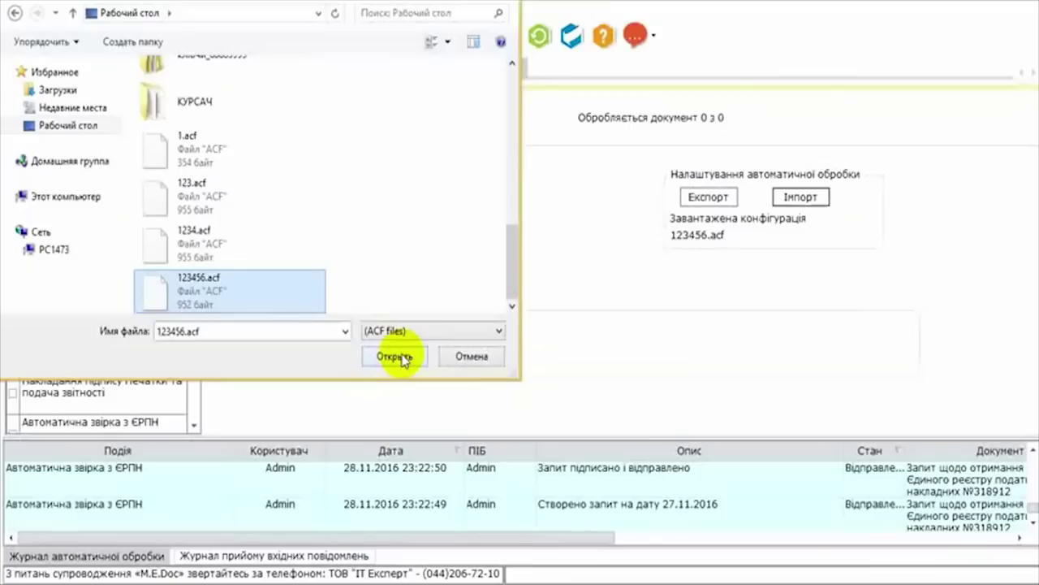
{"action": "left_click", "coordinate": [395, 357]}
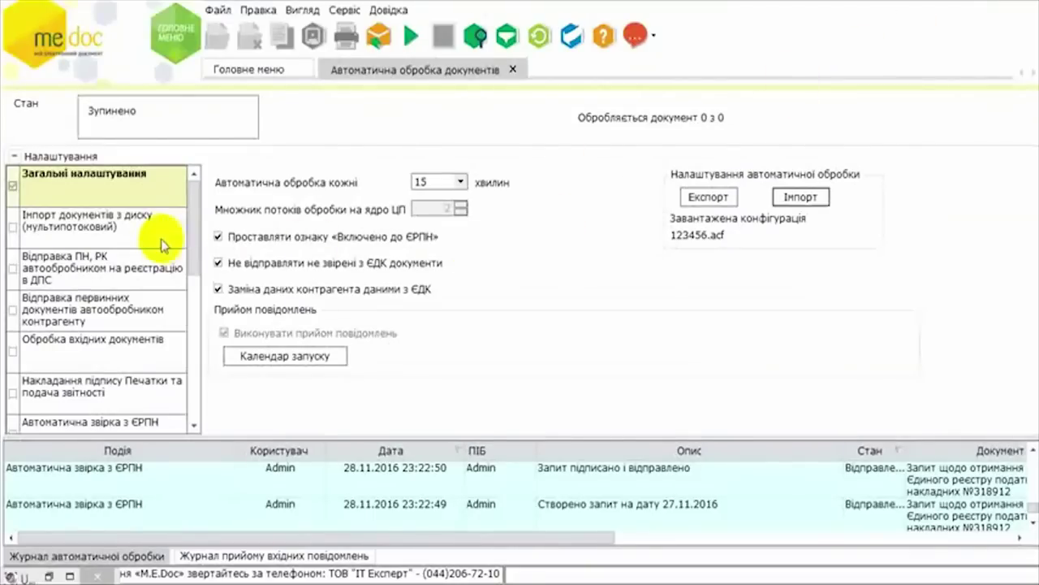
- Enable Імпорт документів з диску and keep the Desktop as its import folder
{"action": "left_click", "coordinate": [105, 228]}
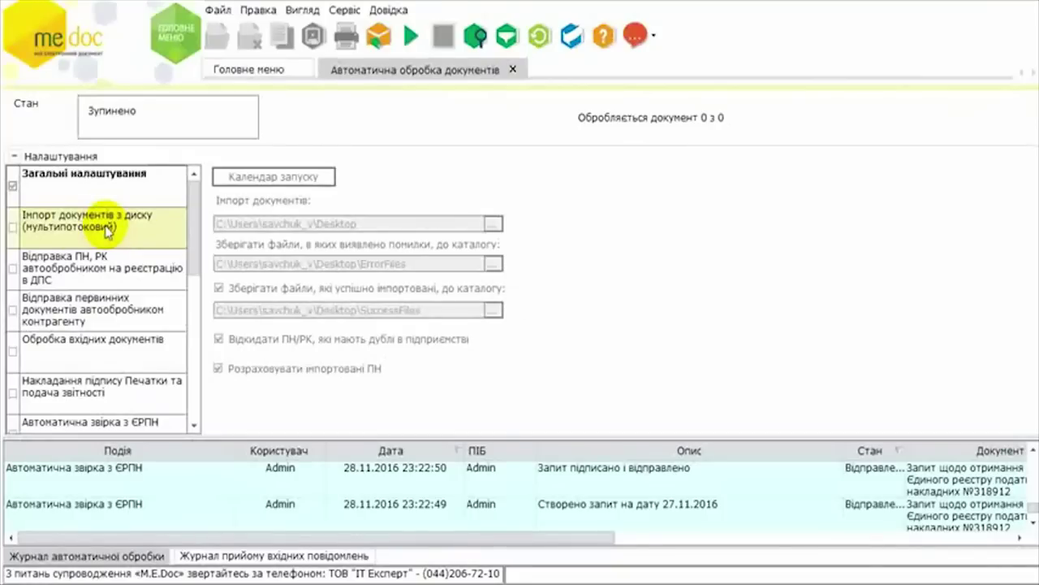
{"action": "left_click", "coordinate": [13, 230]}
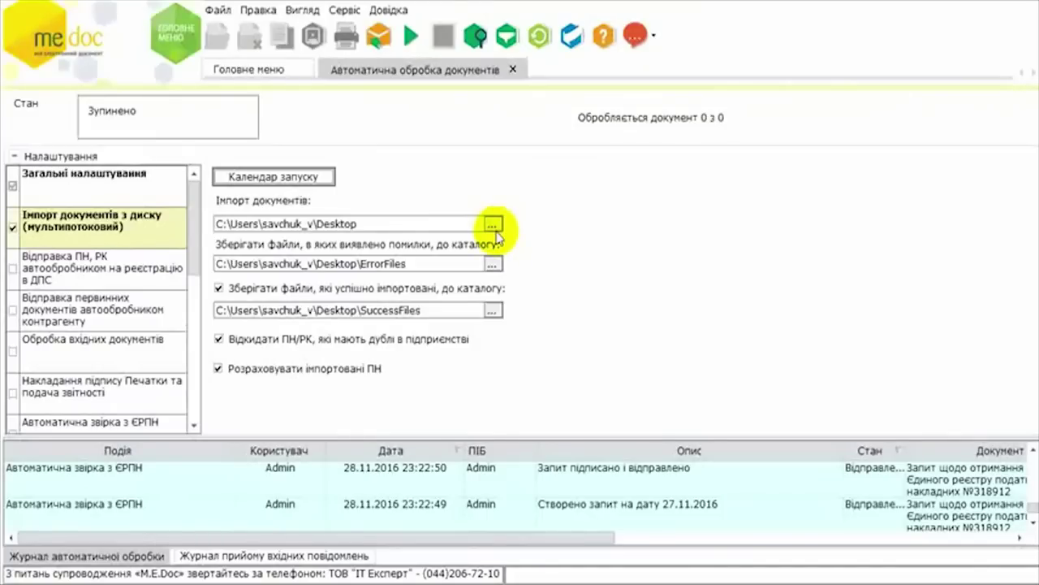
{"action": "left_click", "coordinate": [493, 224]}
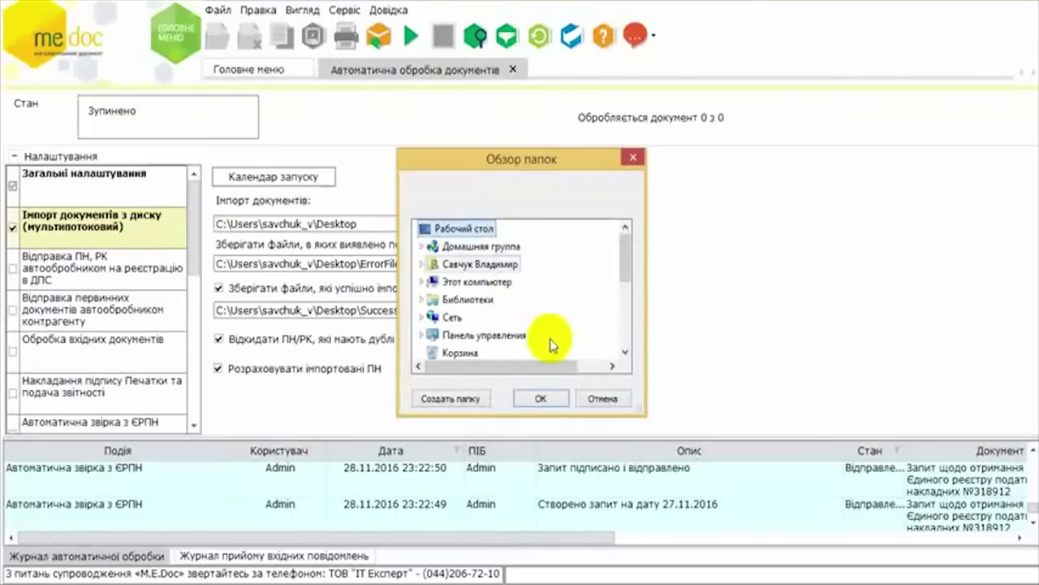
{"action": "left_click", "coordinate": [541, 401]}
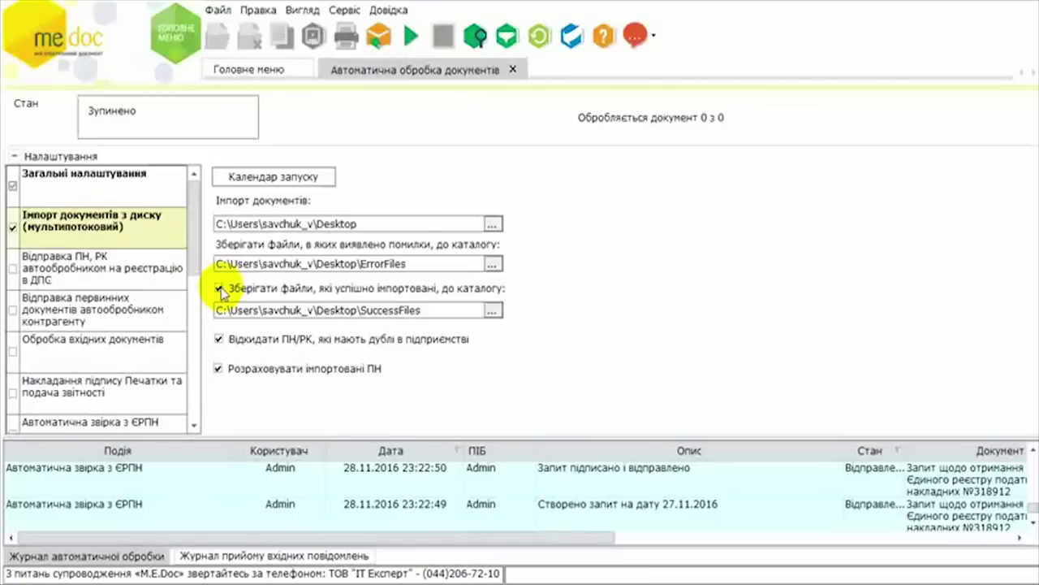
- Untick saving successfully imported files to the SuccessFiles folder
{"action": "left_click", "coordinate": [220, 288]}
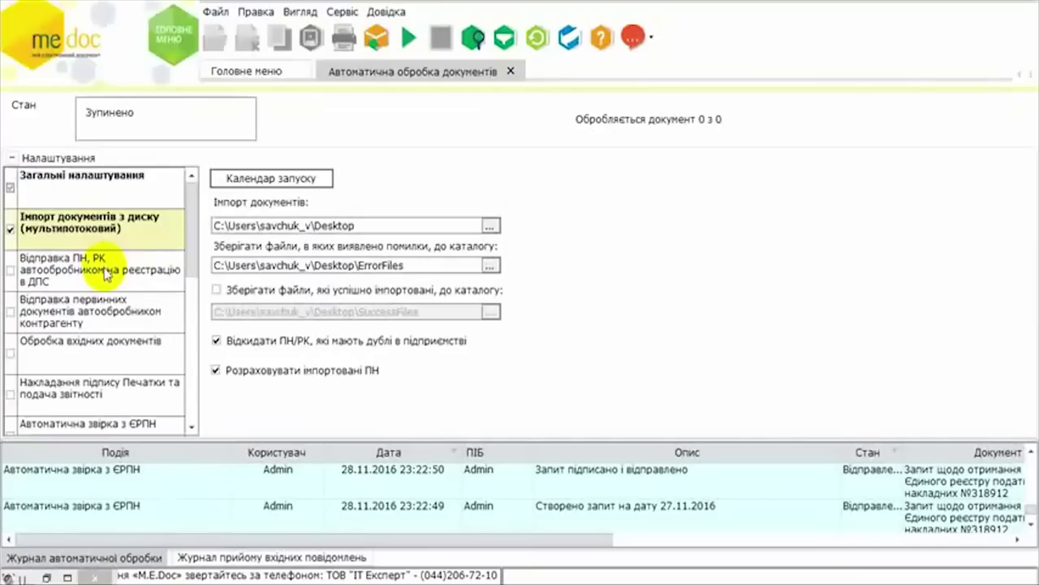
- Enable Відправка ПН, РК with document types РК, ПН and author Admin
{"action": "left_click", "coordinate": [11, 275]}
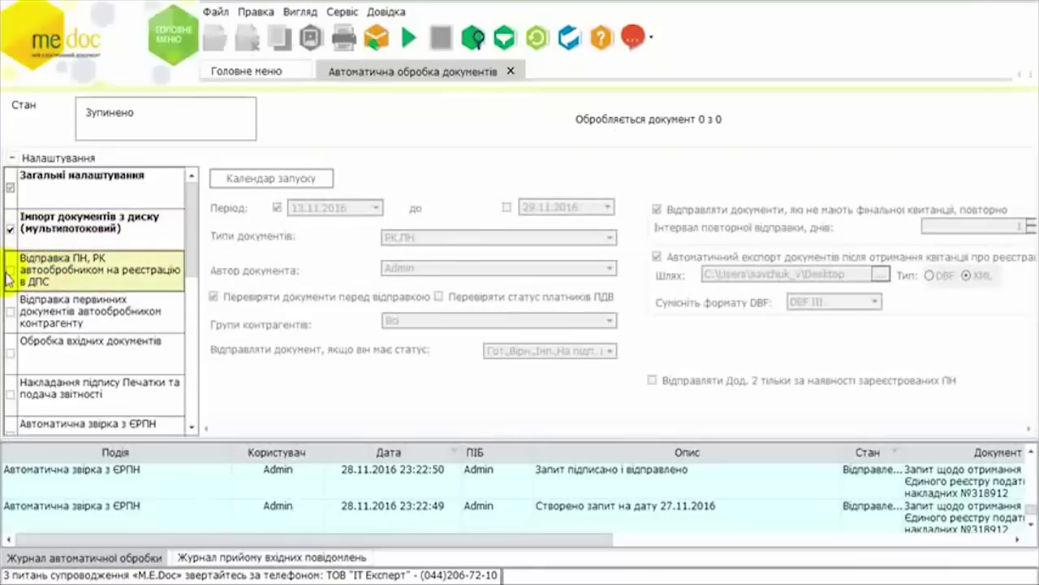
{"action": "left_click", "coordinate": [10, 275]}
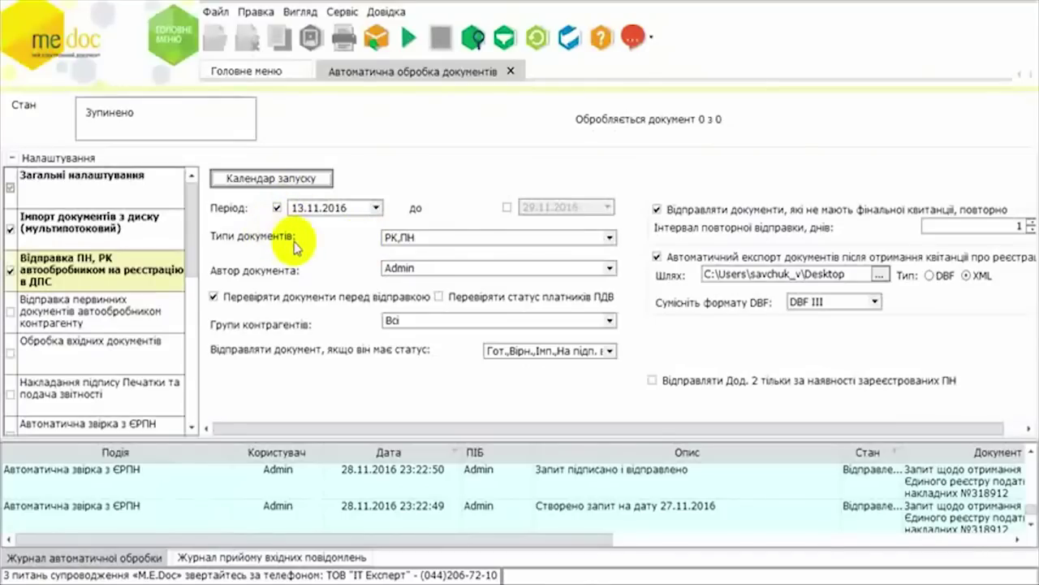
{"action": "left_click", "coordinate": [609, 238]}
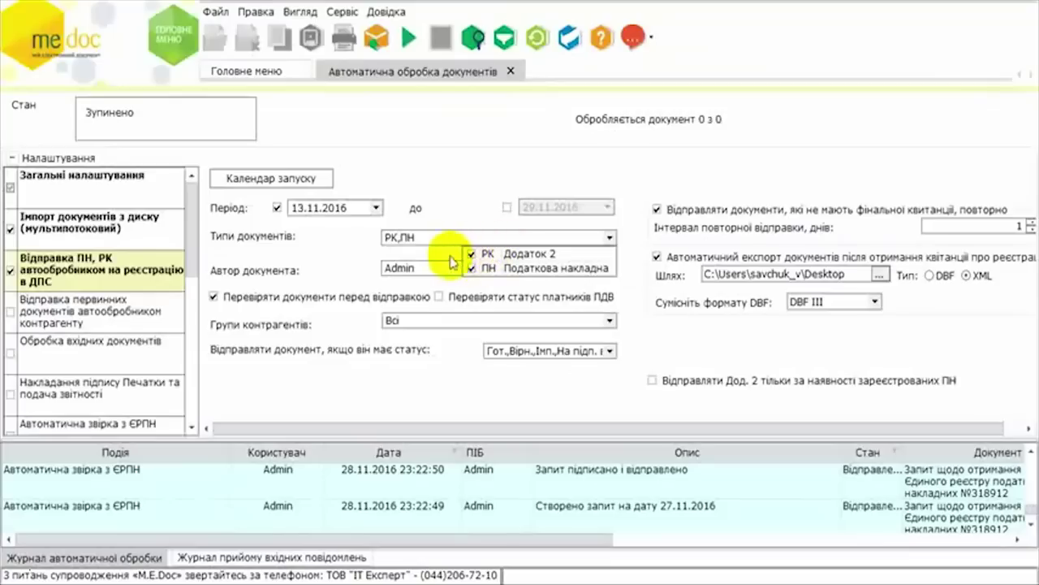
{"action": "left_click", "coordinate": [357, 241]}
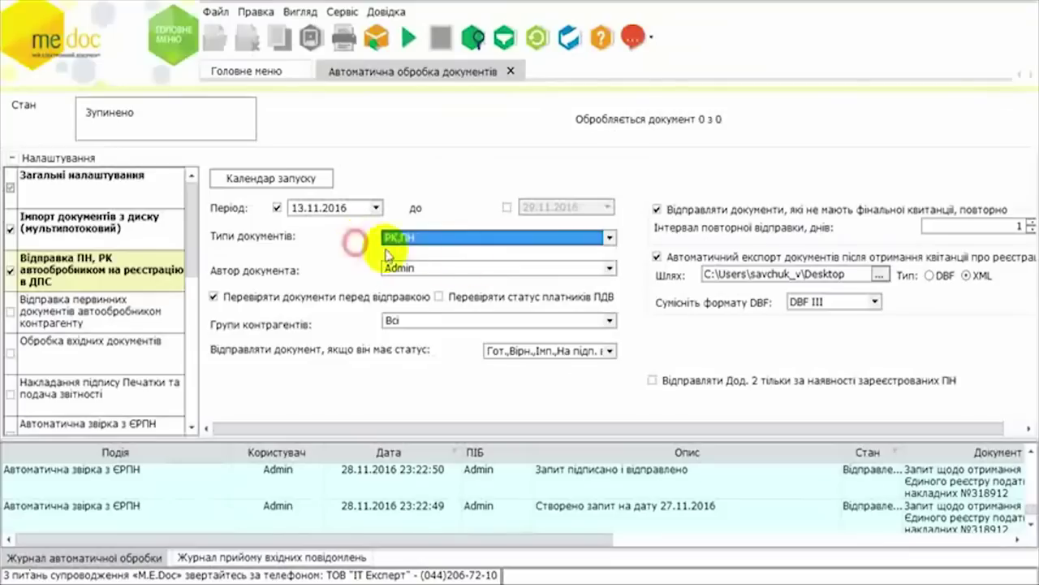
{"action": "left_click", "coordinate": [609, 271]}
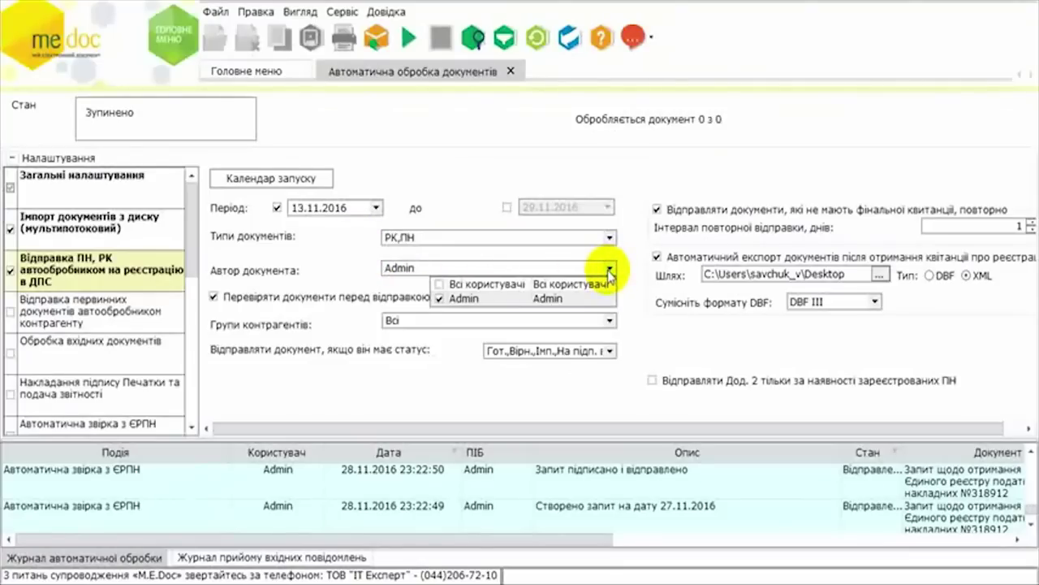
{"action": "left_click", "coordinate": [608, 271]}
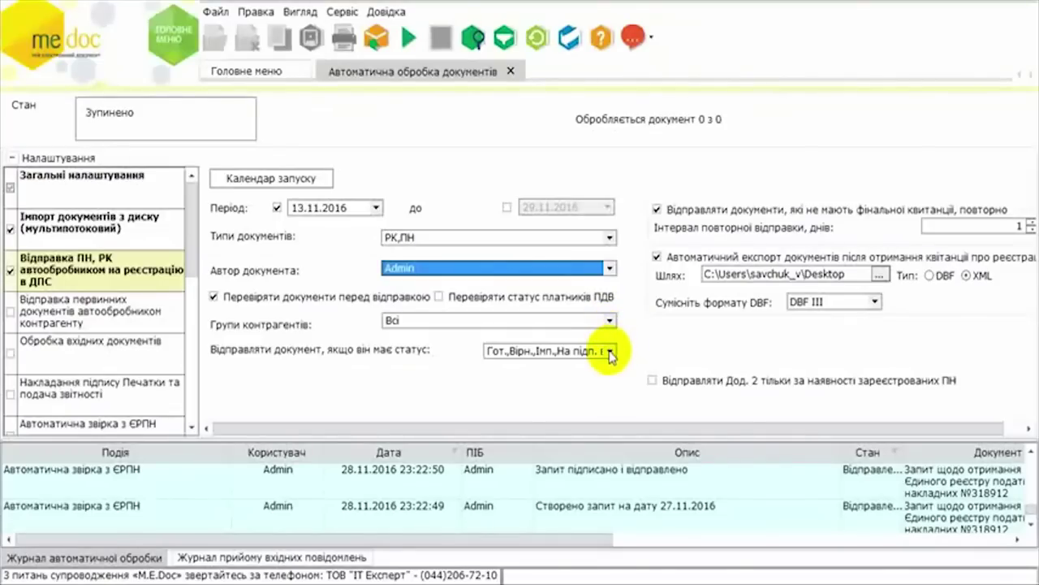
- Keep the qualifying document statuses and the 1-day resend interval unchanged
{"action": "left_click", "coordinate": [609, 352]}
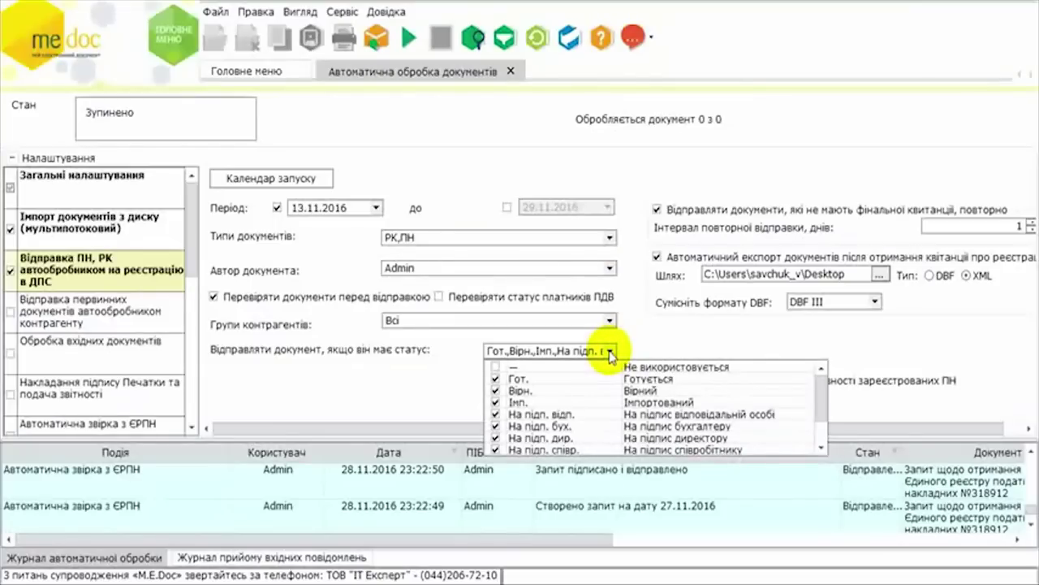
{"action": "left_click", "coordinate": [610, 352]}
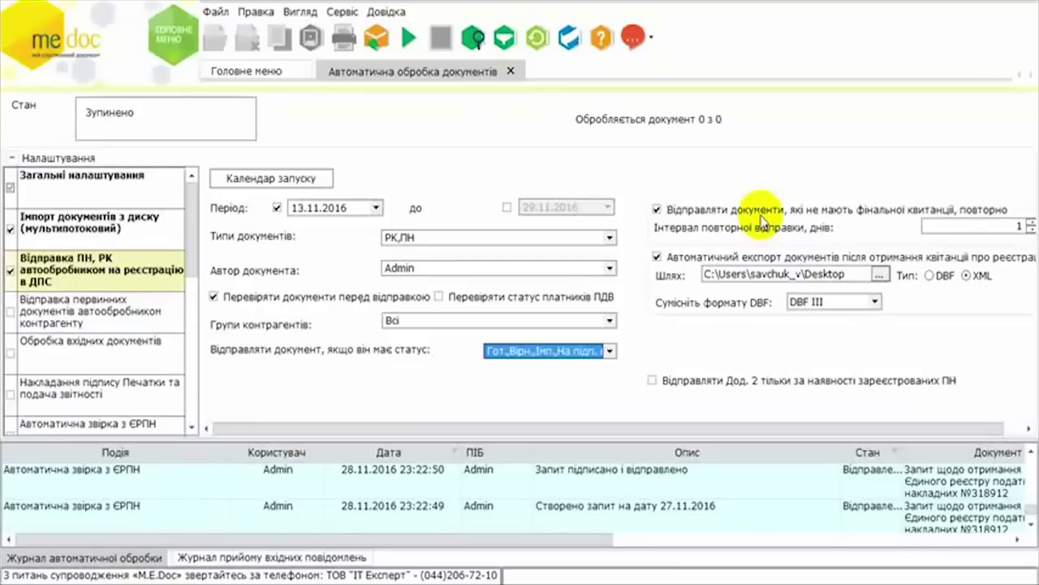
{"action": "left_click", "coordinate": [1025, 227]}
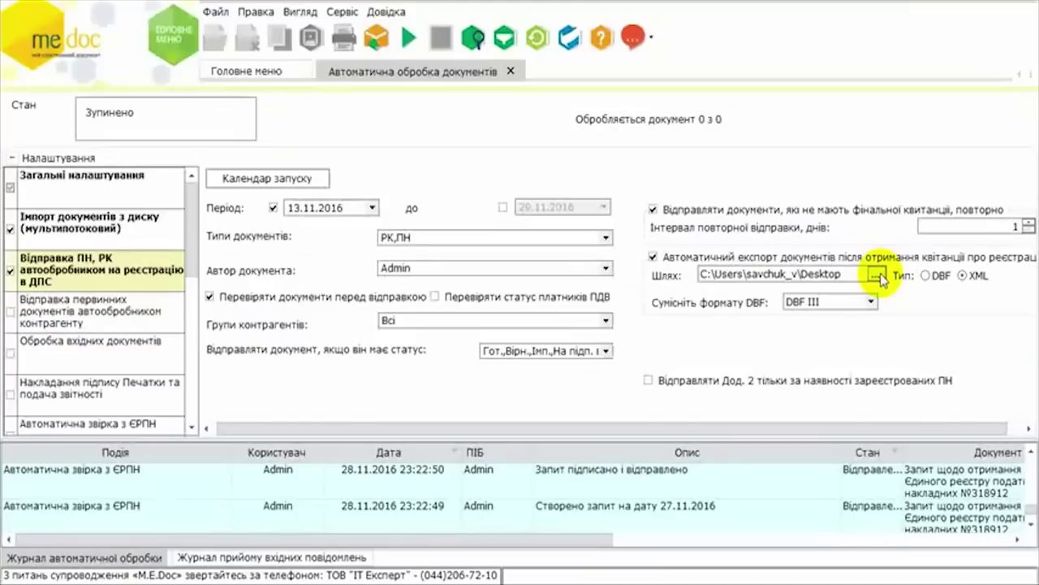
- Export to the Desktop after receipts and send Дод. 2 only when ПН are registered
{"action": "left_click", "coordinate": [875, 275]}
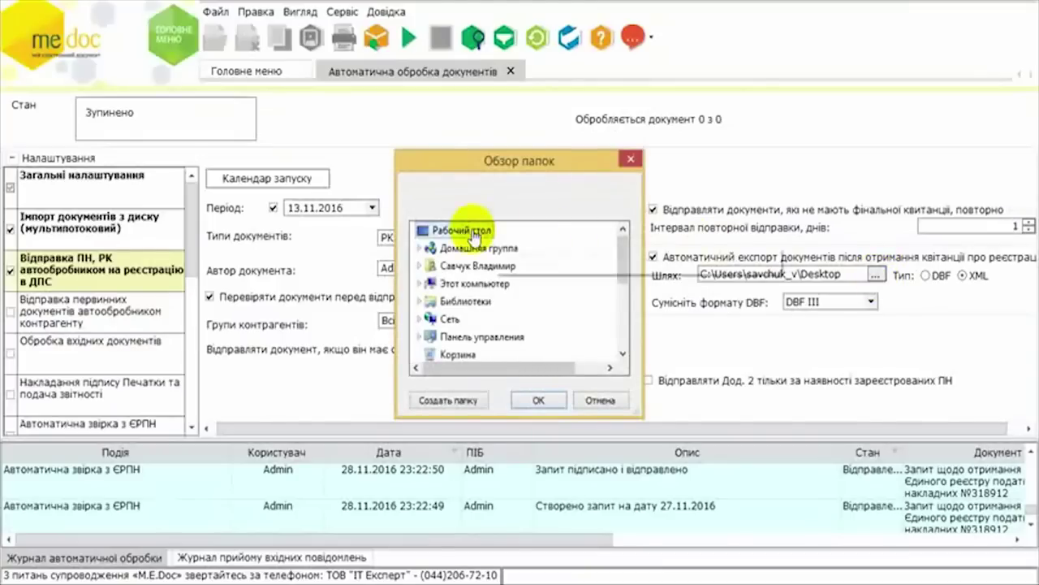
{"action": "left_click", "coordinate": [538, 399]}
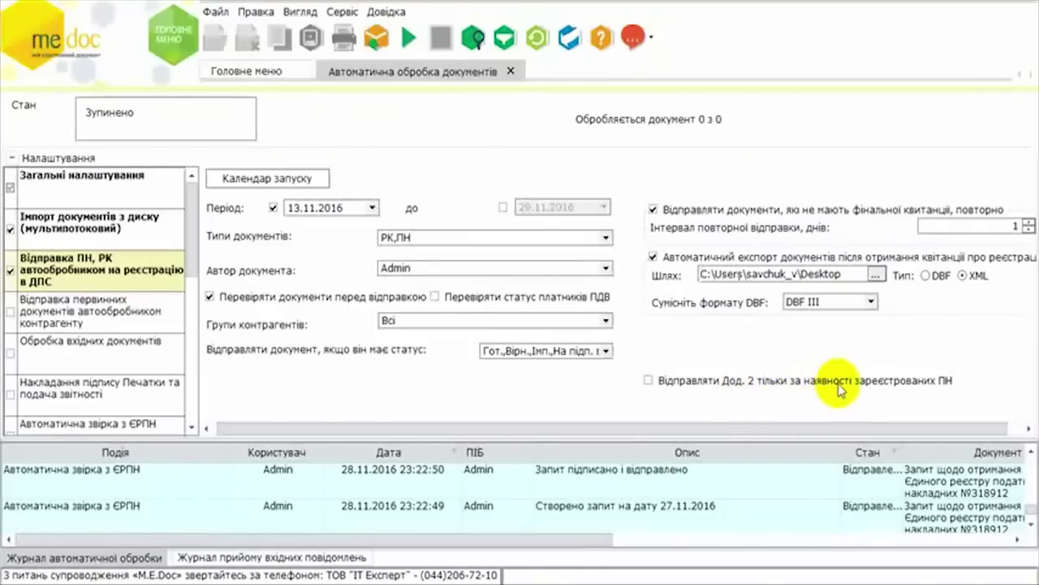
{"action": "left_click", "coordinate": [647, 381]}
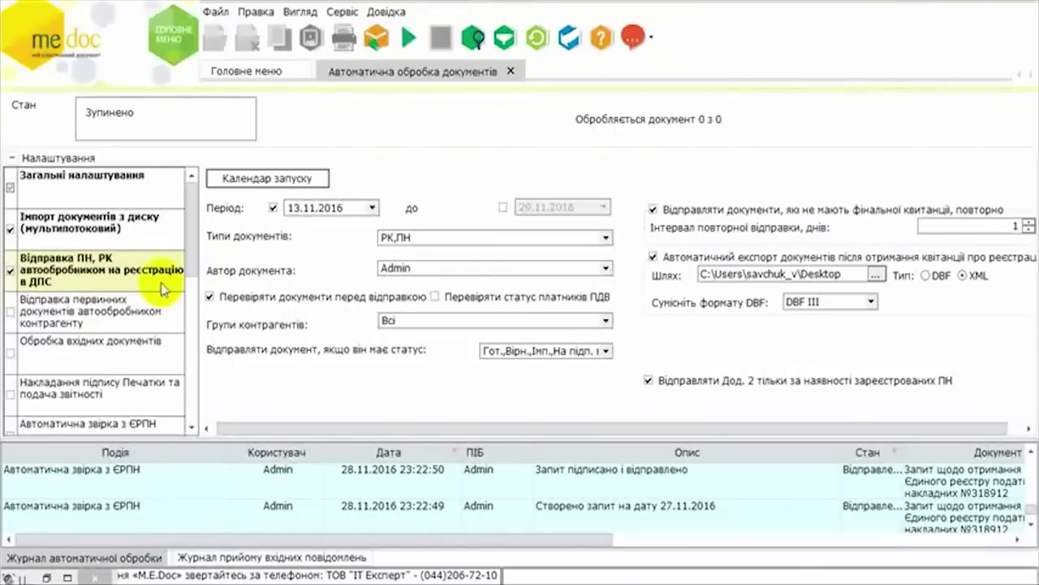
- Enable 'Відправка первинних документів автообробником контрагенту' and select the incoming documents processing settings
{"action": "left_click", "coordinate": [104, 316]}
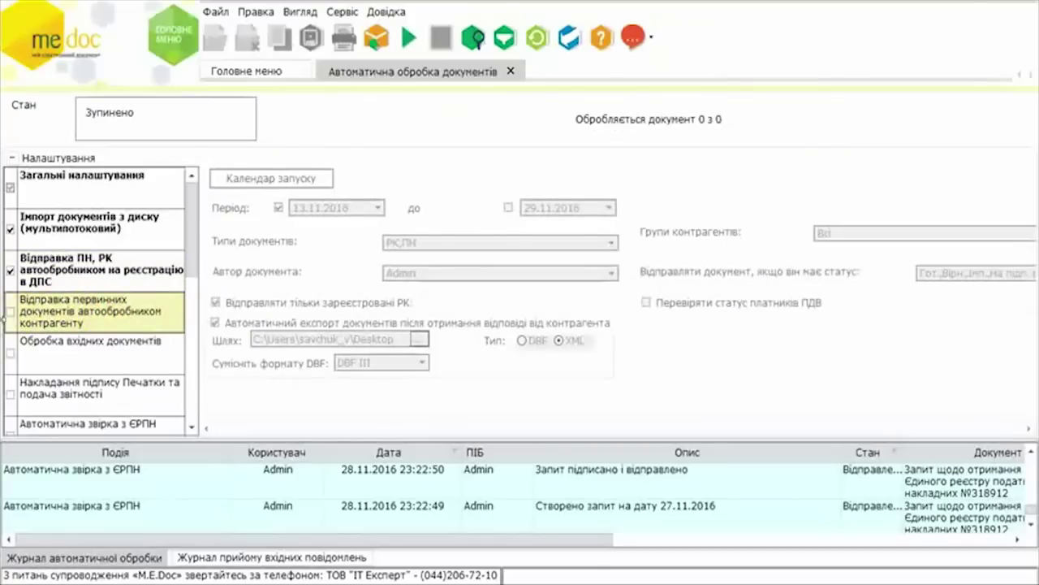
{"action": "left_click", "coordinate": [10, 316]}
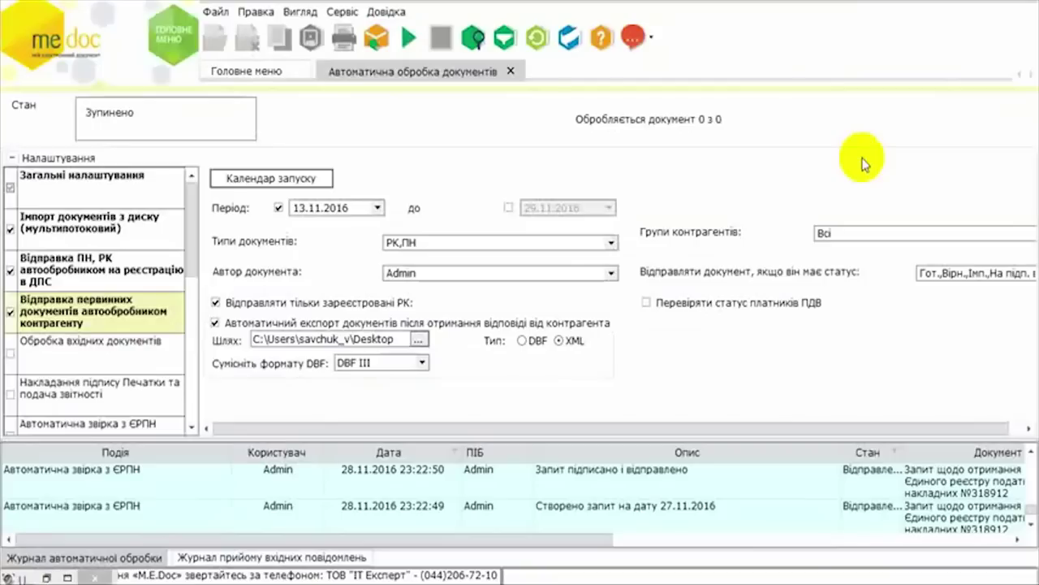
{"action": "left_click", "coordinate": [44, 357]}
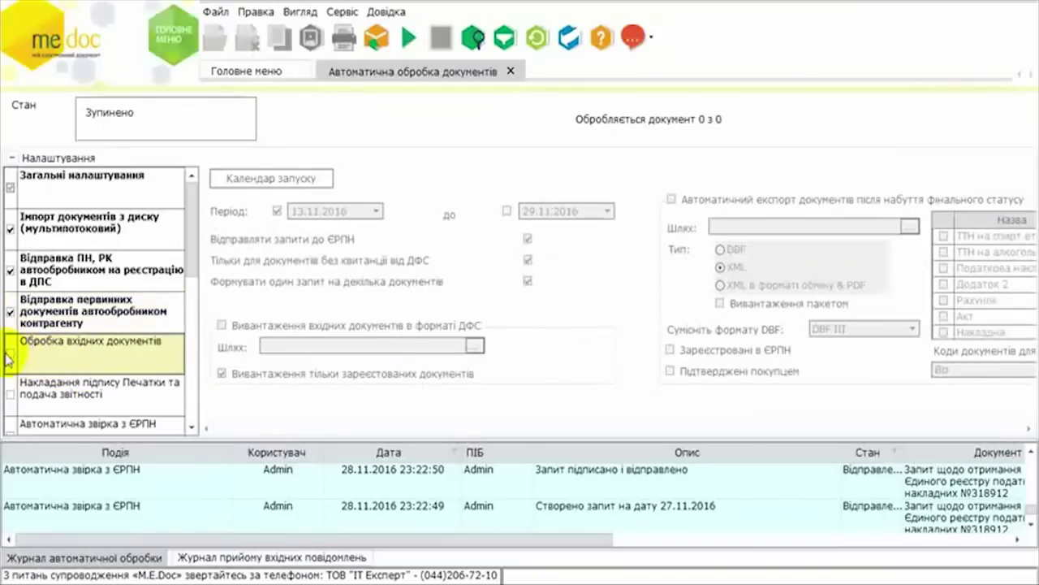
- Switch on 'Обробка вхідних документів' in the Налаштування list
{"action": "left_click", "coordinate": [11, 358]}
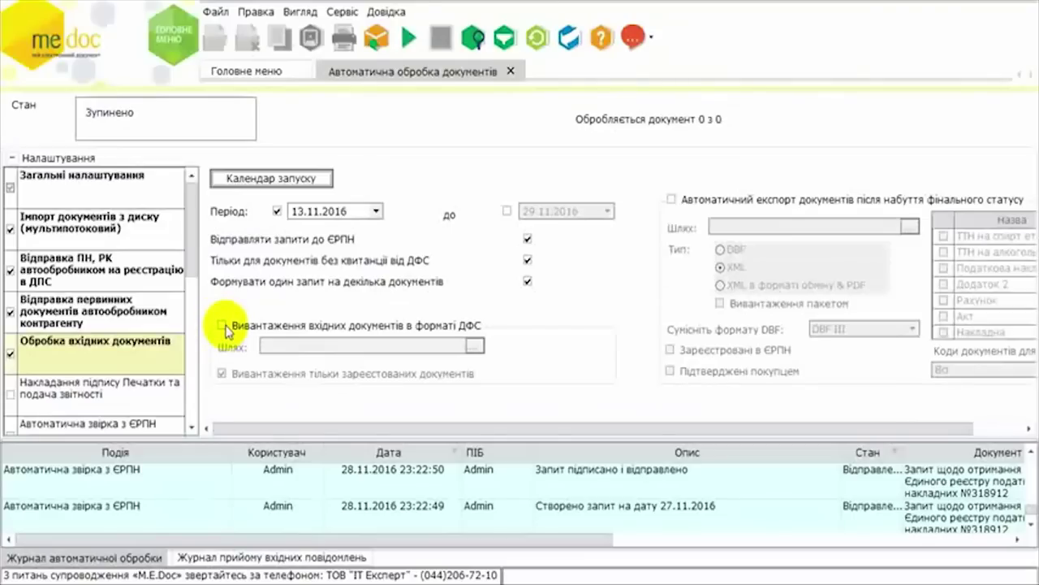
- Export incoming documents in ДФС format to the Desktop, registered documents only
{"action": "left_click", "coordinate": [222, 326]}
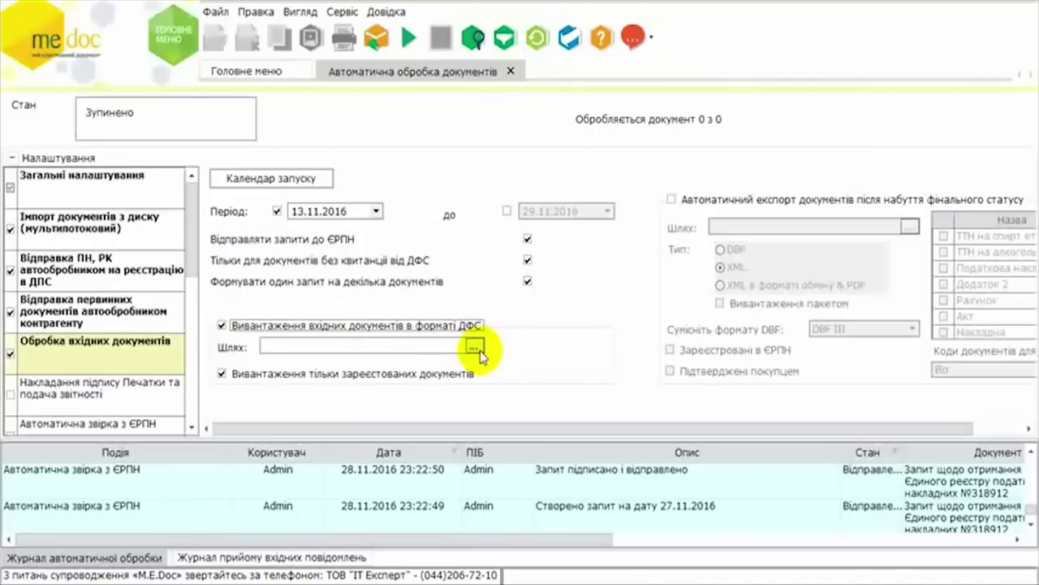
{"action": "left_click", "coordinate": [474, 348]}
{"action": "left_click", "coordinate": [443, 232]}
{"action": "left_click", "coordinate": [548, 401]}
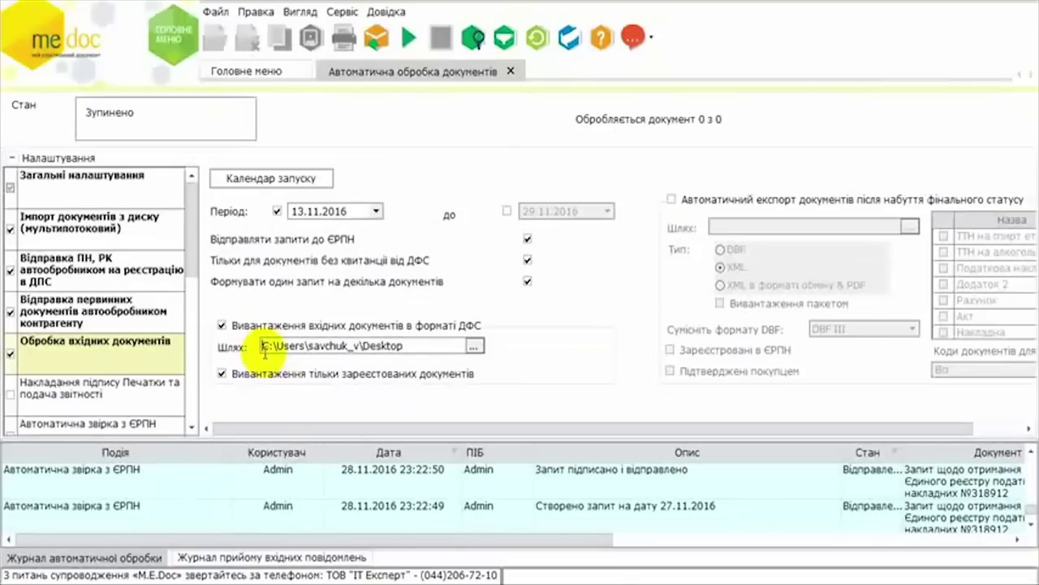
{"action": "left_click", "coordinate": [223, 372]}
{"action": "left_click", "coordinate": [223, 373]}
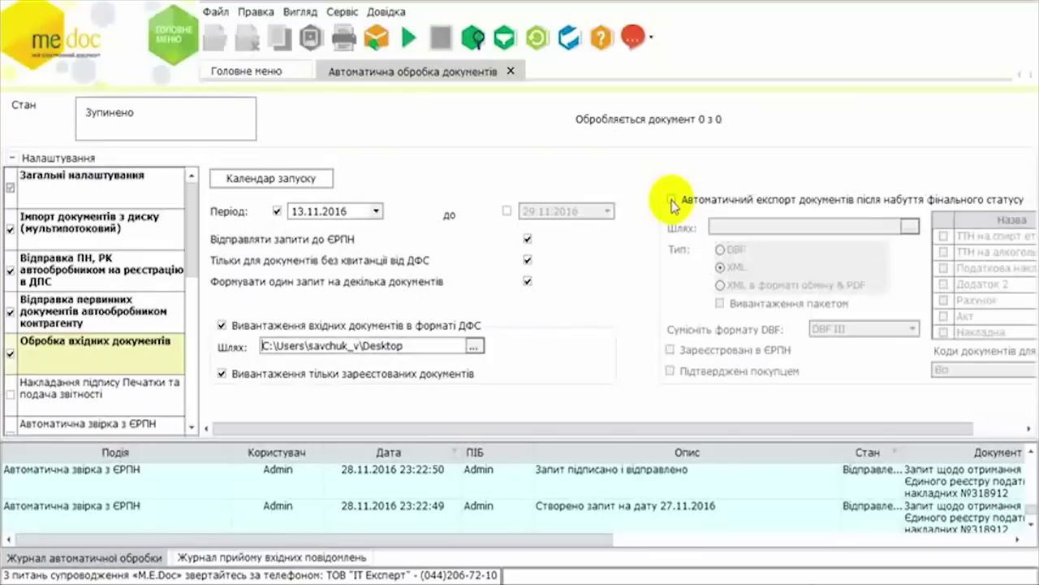
- Turn on auto-export of final-status documents with the Desktop as the target folder
{"action": "left_click", "coordinate": [671, 201]}
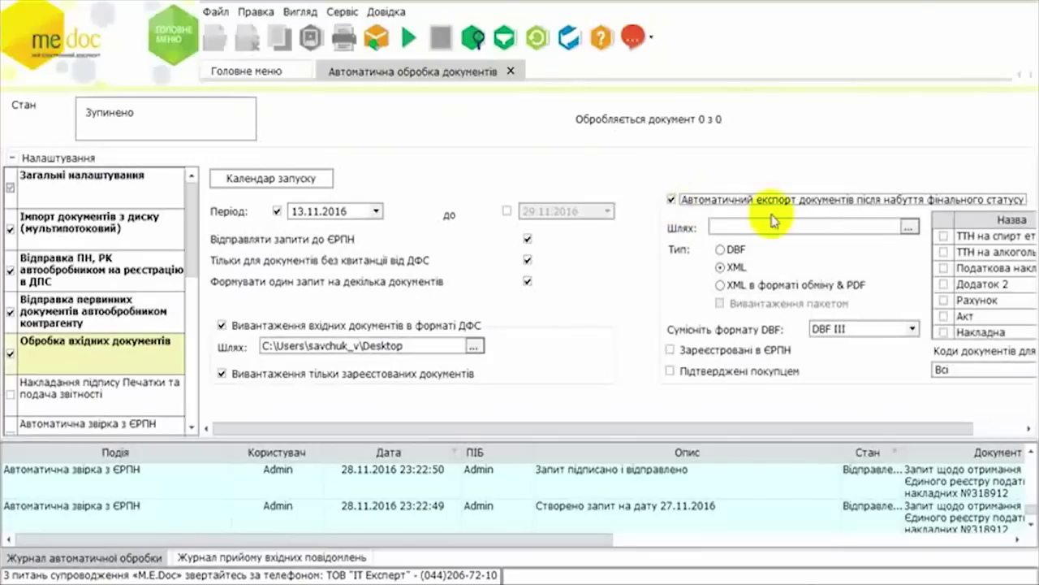
{"action": "left_click", "coordinate": [908, 230]}
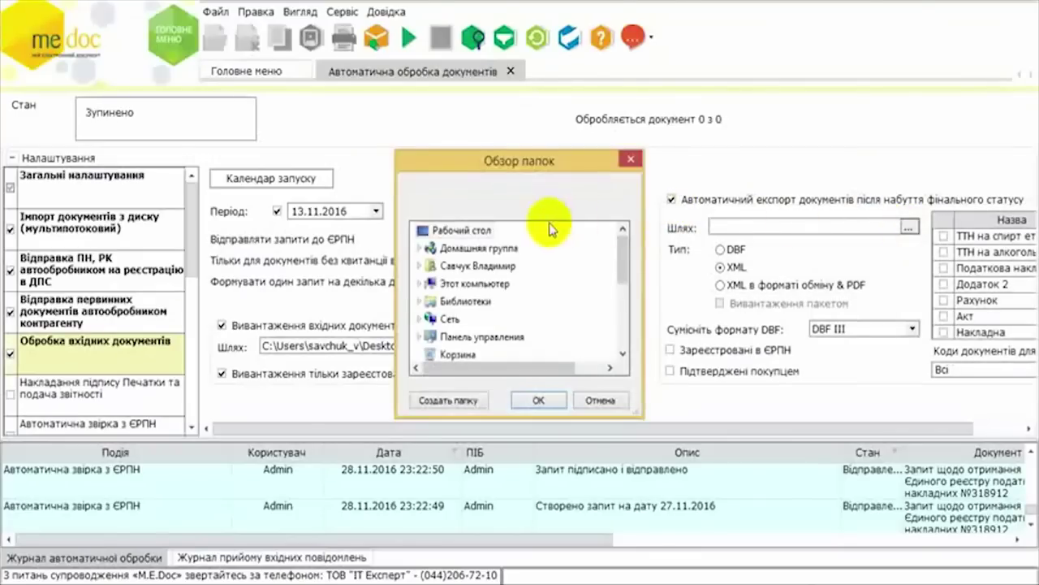
{"action": "left_click", "coordinate": [539, 401]}
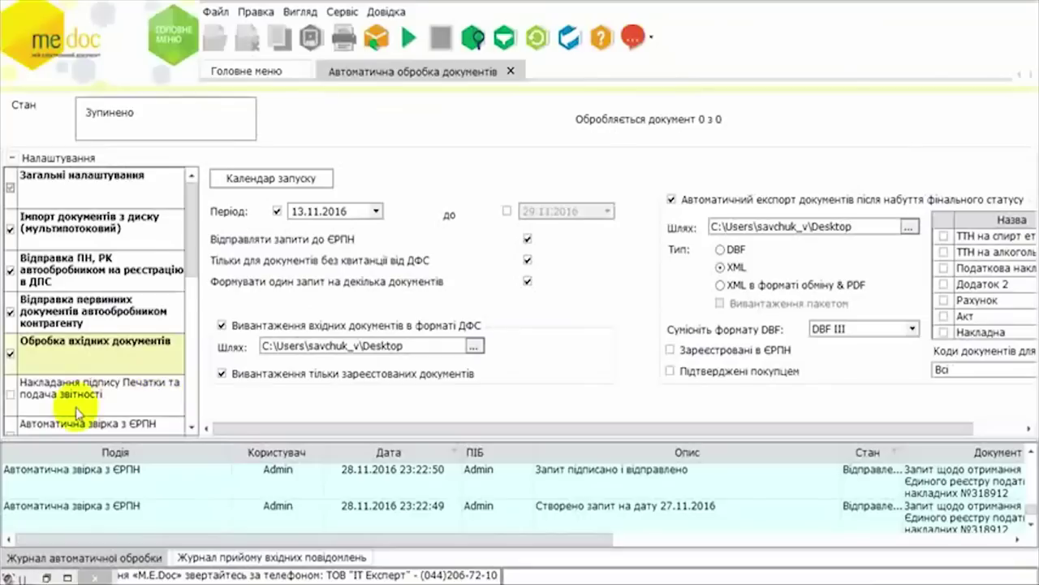
- Switch on 'Накладання підпису Печатки та подача звітності', starting 28.11.2016
{"action": "left_click", "coordinate": [16, 400]}
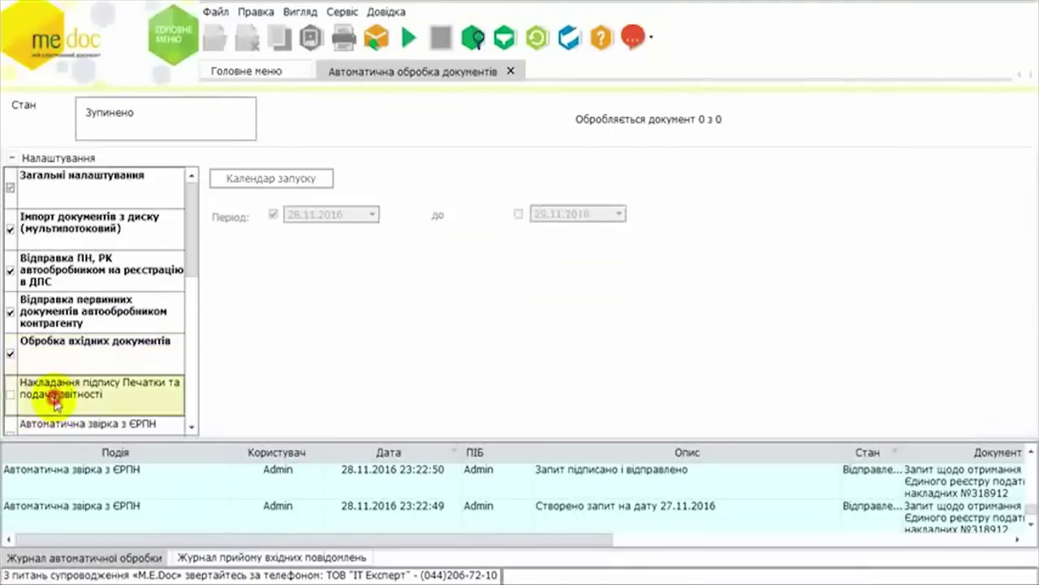
{"action": "left_click", "coordinate": [11, 394]}
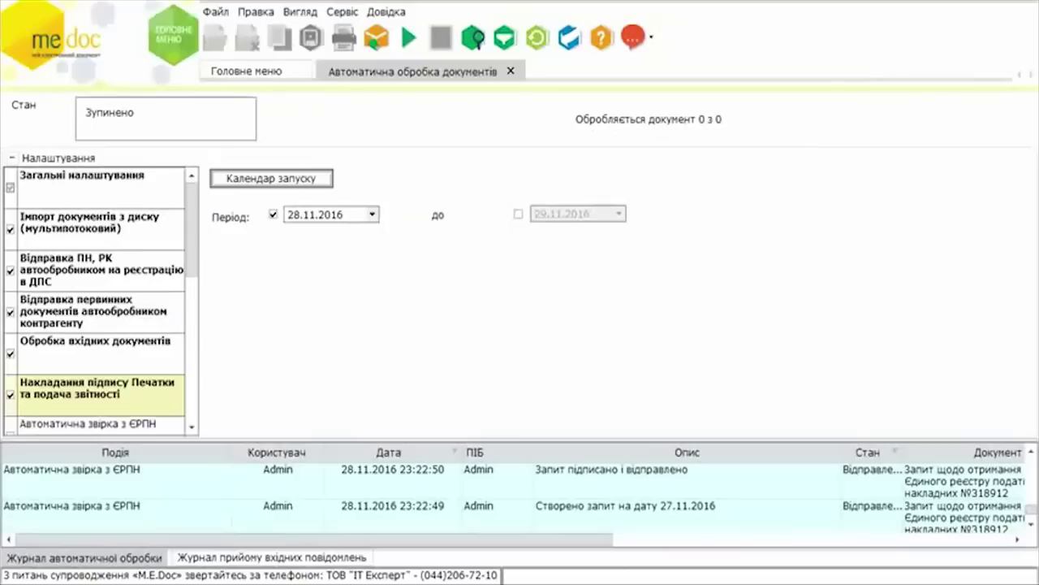
{"action": "scroll", "coordinate": [98, 300], "scroll_direction": "down", "scroll_amount": 3}
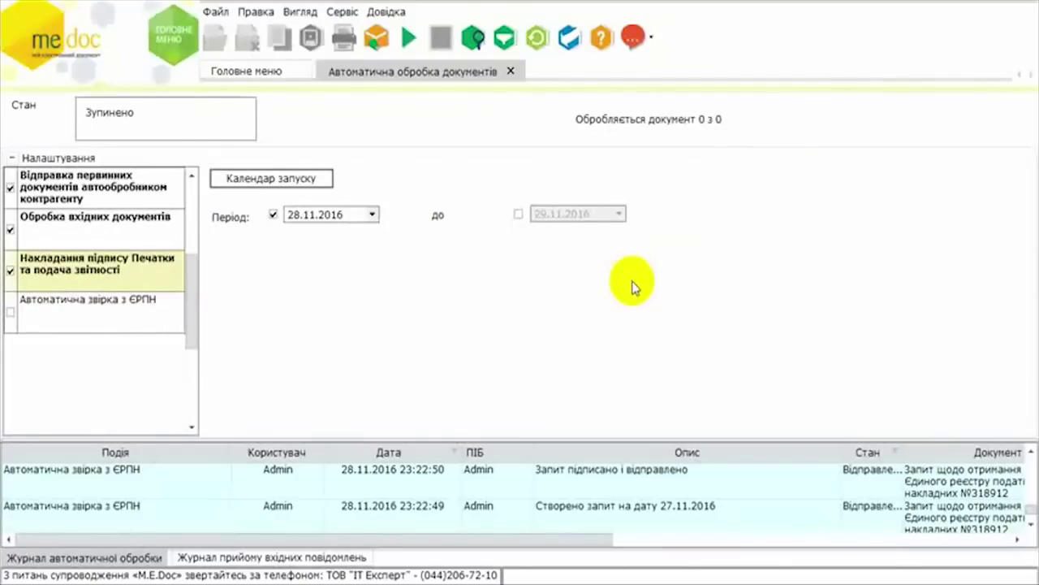
- Enable ЄРПН reconciliation with На дату and За списком for the last 2 days, every 2 hours
{"action": "left_click", "coordinate": [106, 318]}
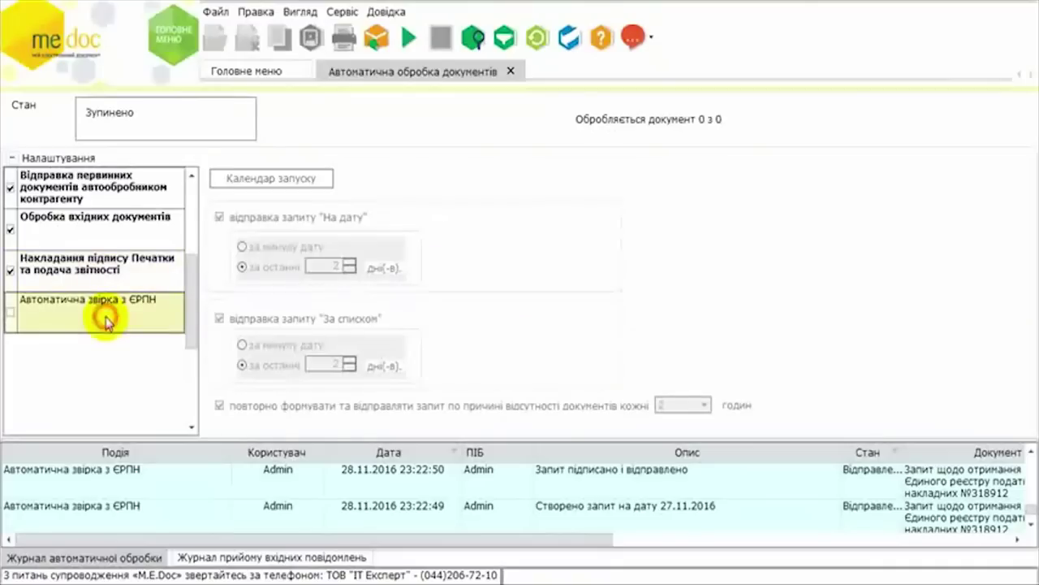
{"action": "left_click", "coordinate": [11, 315]}
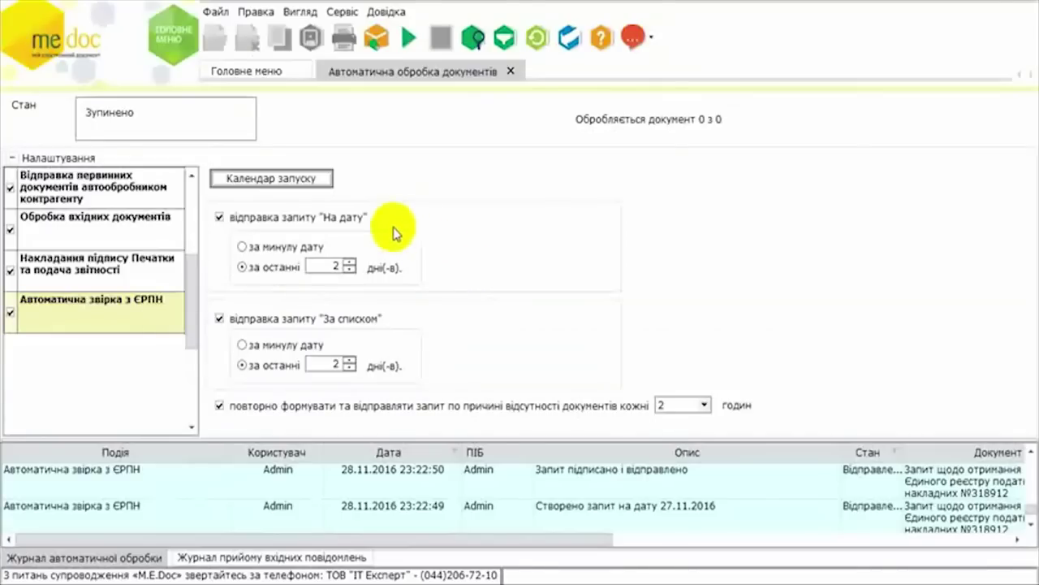
{"action": "left_click", "coordinate": [243, 248]}
{"action": "left_click", "coordinate": [242, 268]}
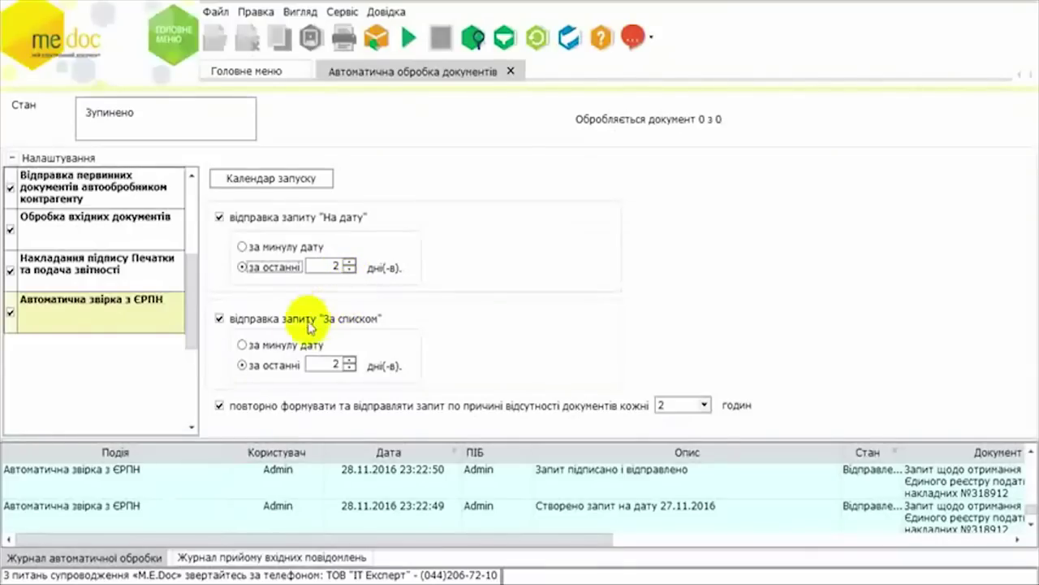
{"action": "left_click", "coordinate": [244, 344]}
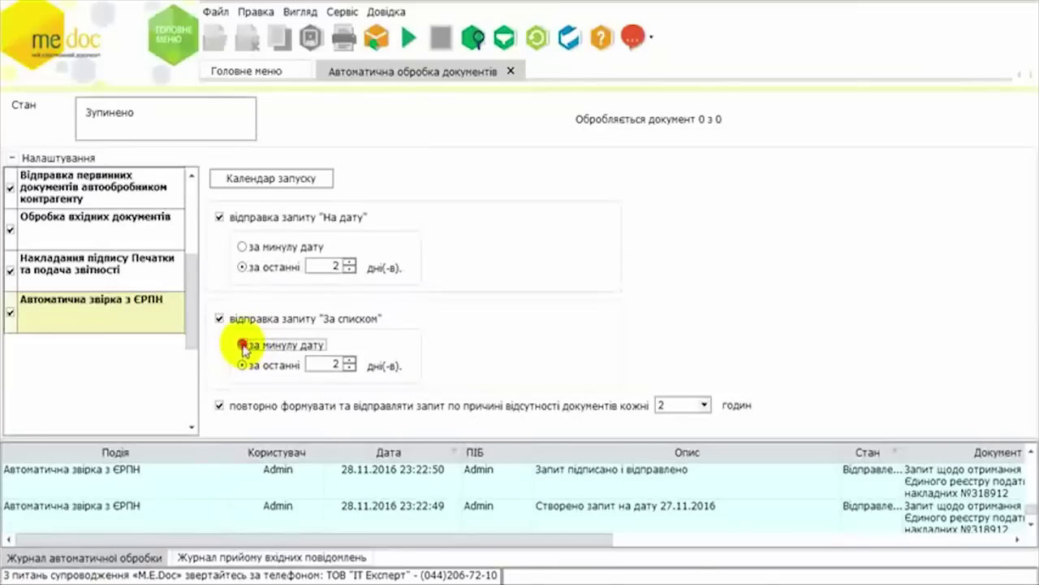
{"action": "left_click", "coordinate": [244, 366]}
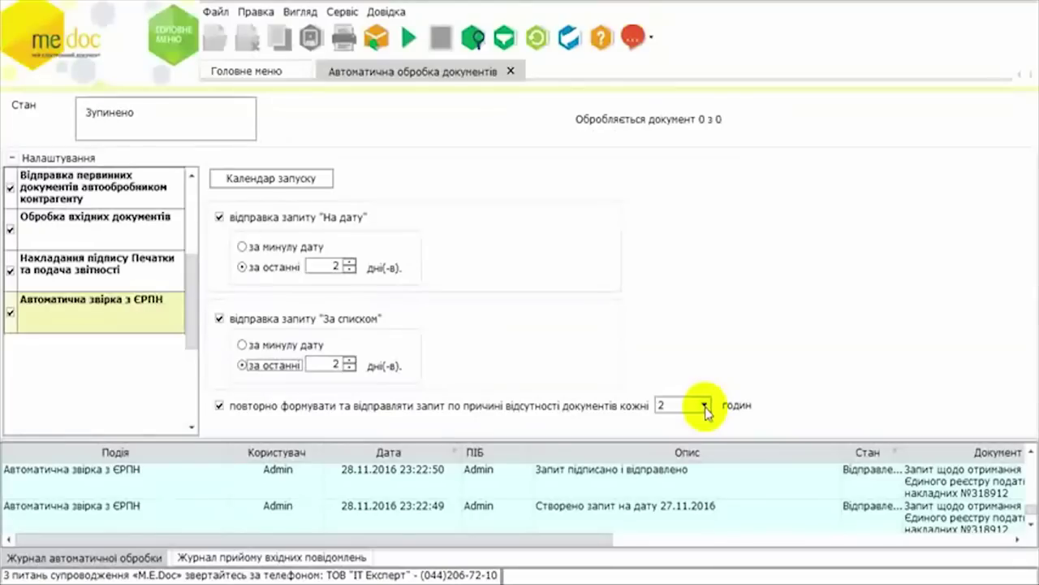
{"action": "left_click", "coordinate": [706, 412]}
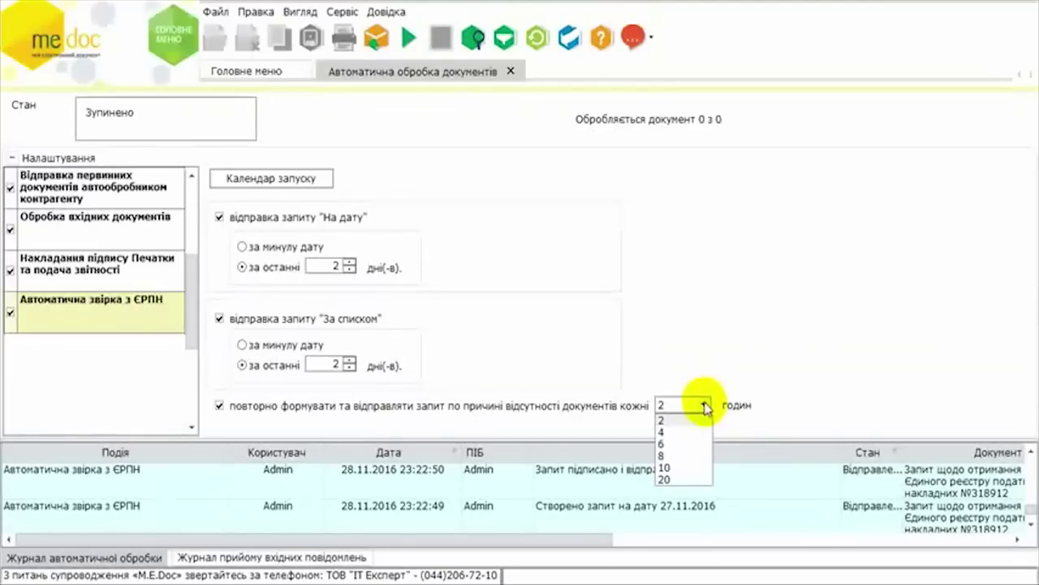
{"action": "left_click", "coordinate": [703, 405]}
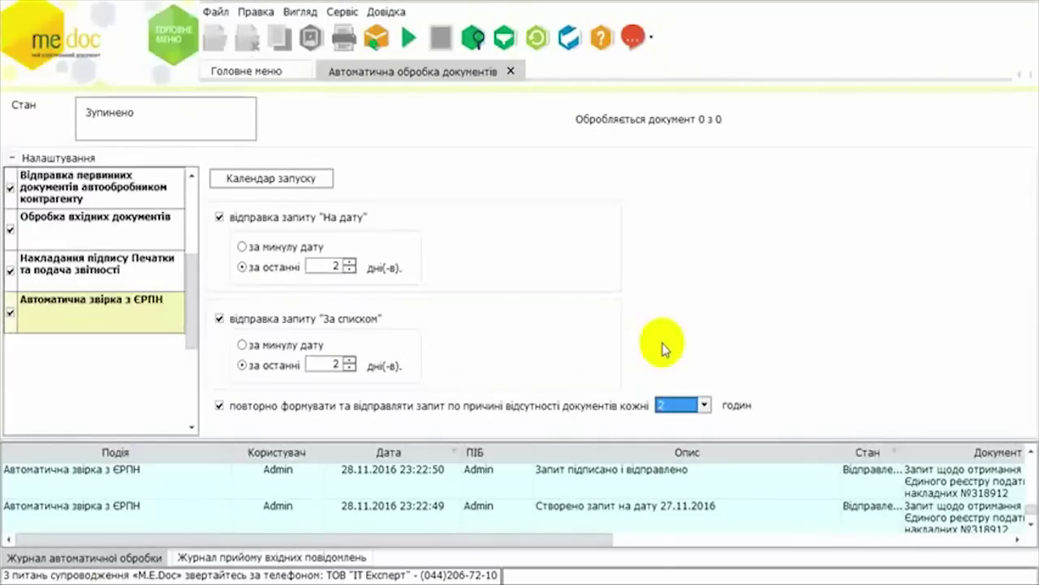
- Start automatic processing, entering the director and seal key passwords and confirming the encryption signature
{"action": "left_click", "coordinate": [410, 41]}
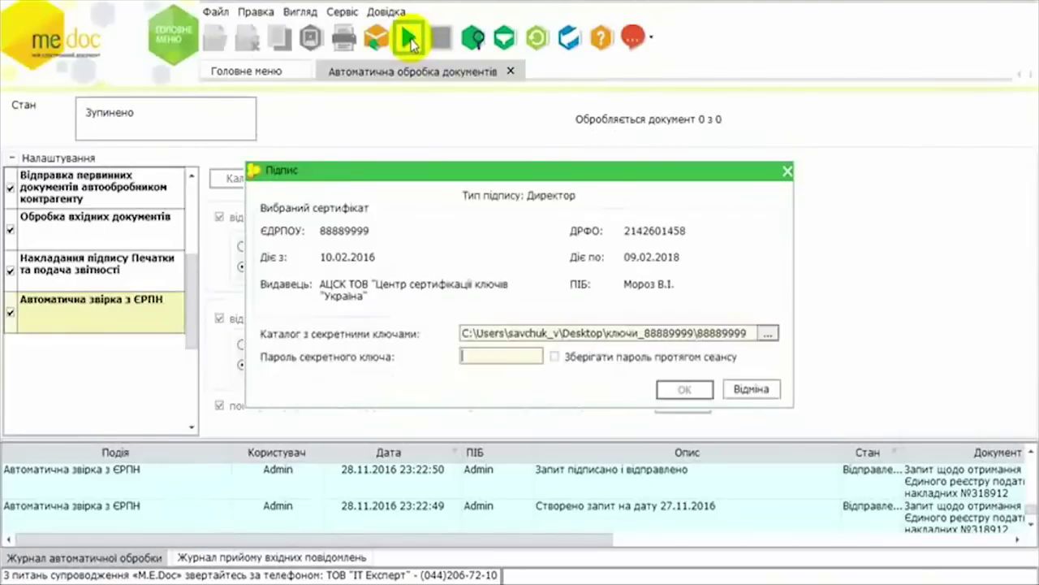
{"action": "left_click", "coordinate": [497, 355]}
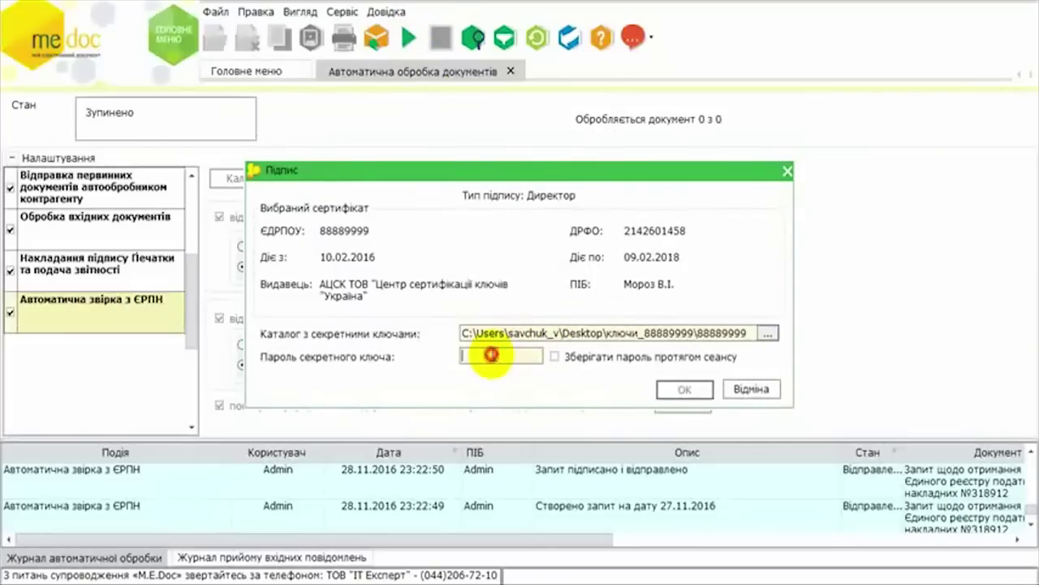
{"action": "type", "text": "****"}
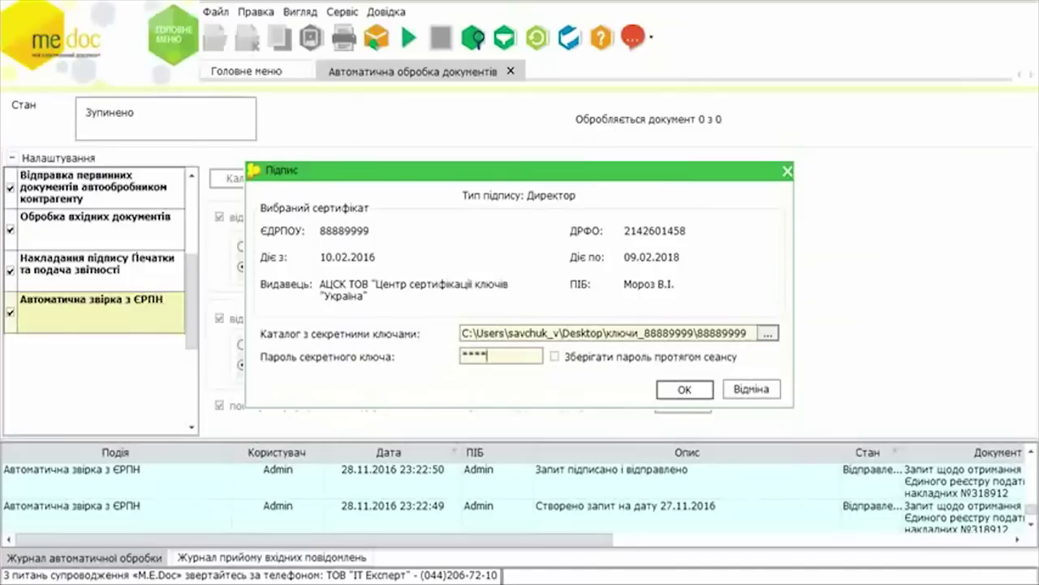
{"action": "key", "text": "Return"}
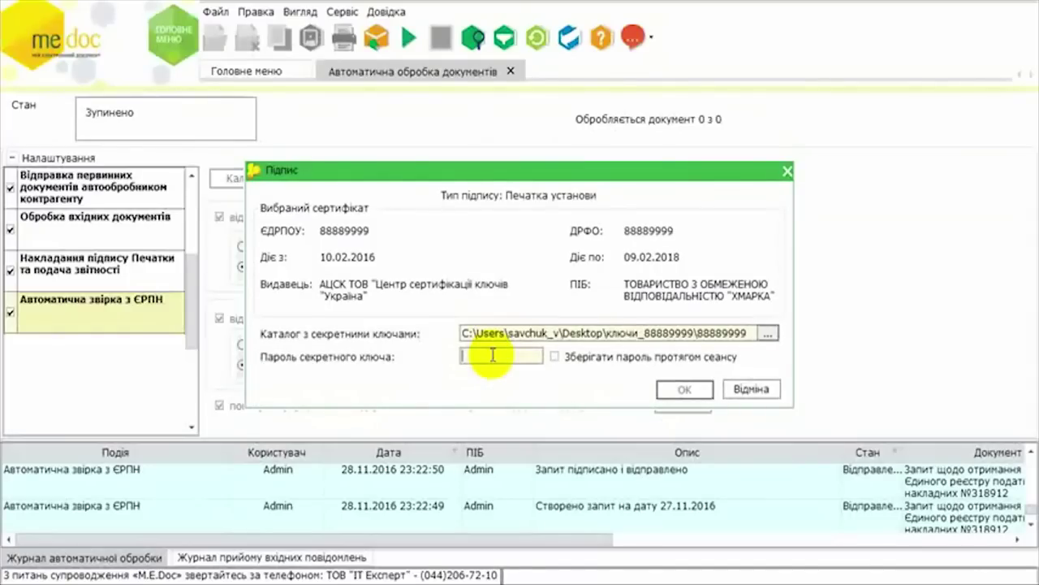
{"action": "type", "text": "***"}
{"action": "key", "text": "Return"}
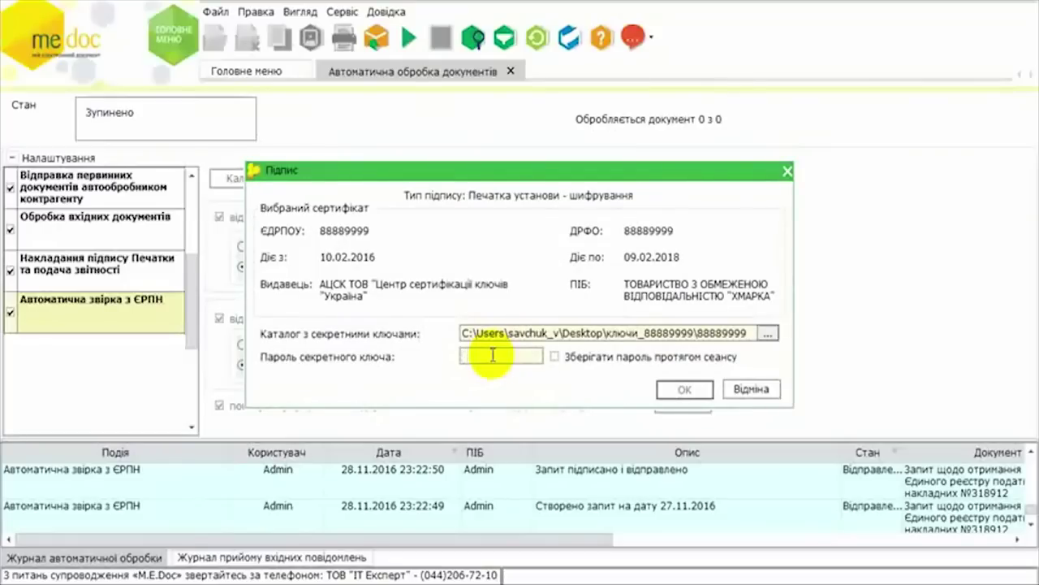
{"action": "type", "text": "***"}
{"action": "key", "text": "Return"}
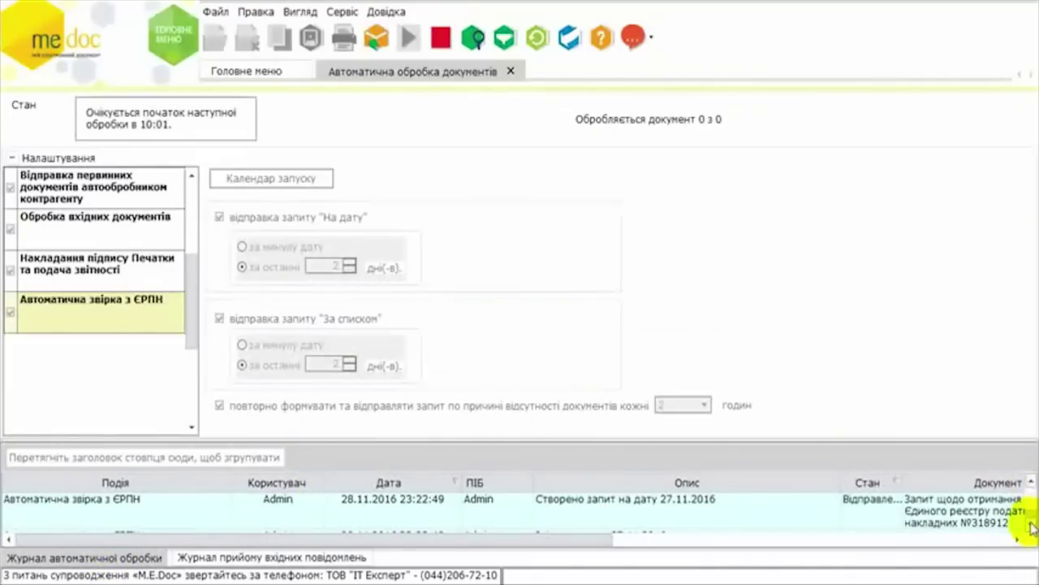
- Scroll the processing log to review the sent ЄРПН request for 27.11.2016
{"action": "scroll", "coordinate": [1023, 515], "scroll_direction": "down", "scroll_amount": 1}
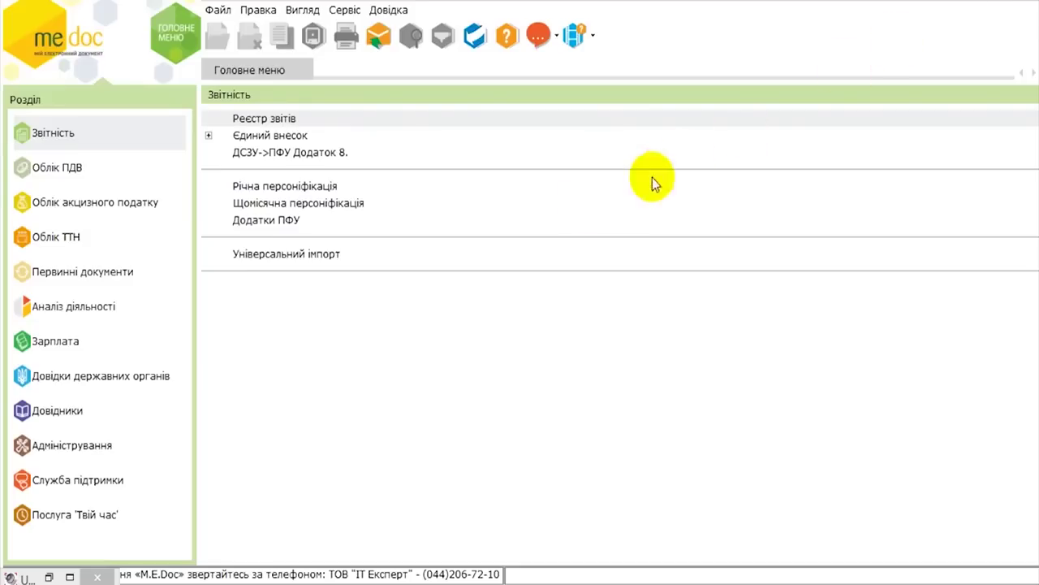
- Open the Реєстр первинних документів and select the received 28.11.2016 invoice
{"action": "left_click", "coordinate": [85, 276]}
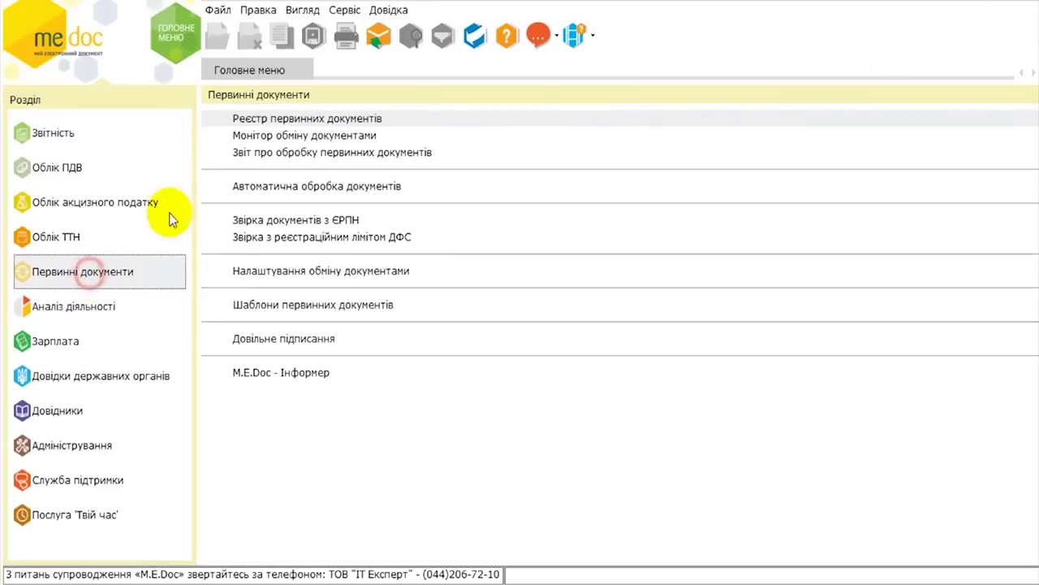
{"action": "left_click", "coordinate": [261, 120]}
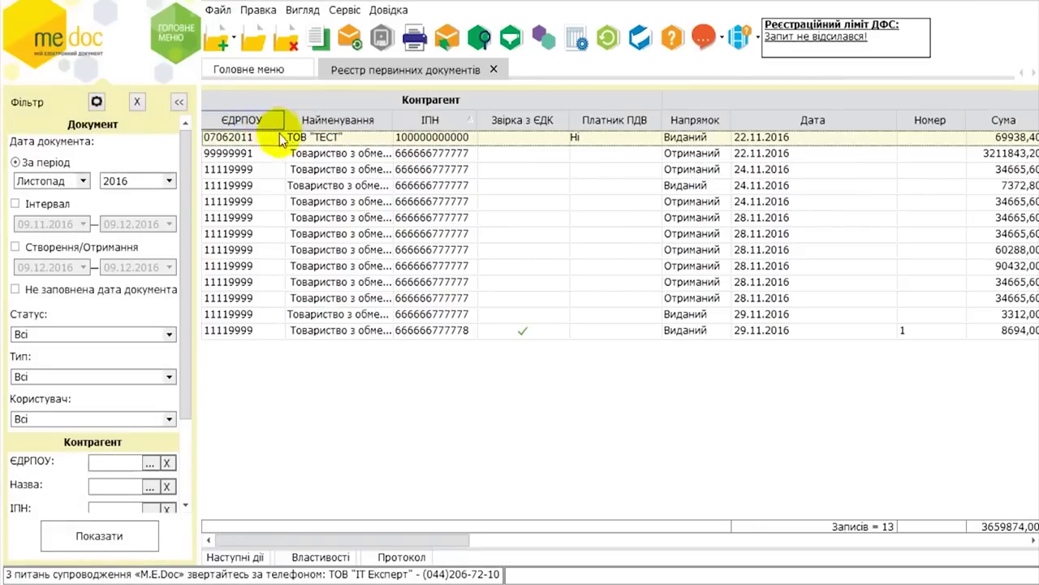
{"action": "left_click", "coordinate": [451, 298]}
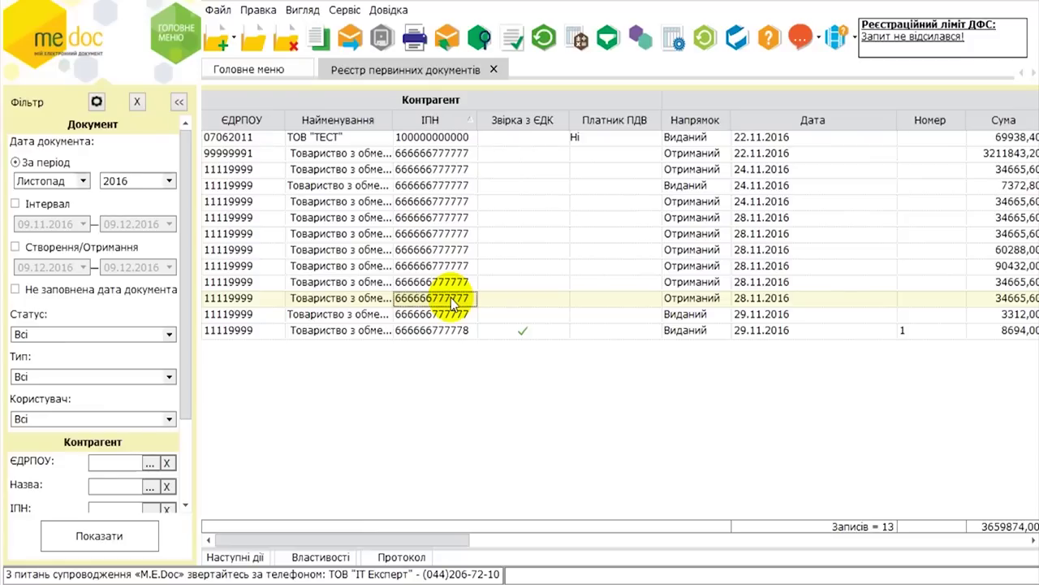
{"action": "left_click", "coordinate": [453, 284]}
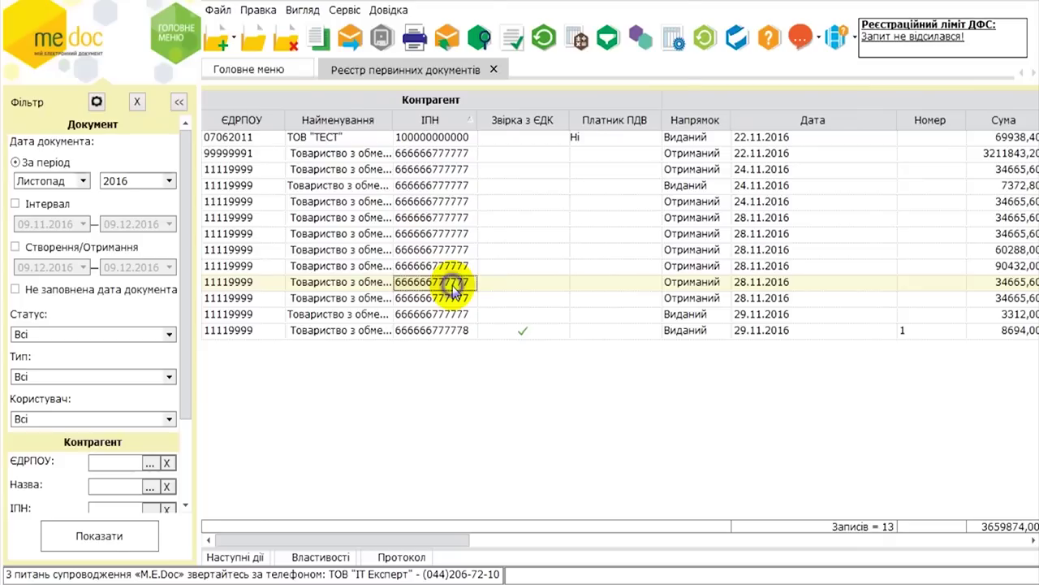
- Archive the received 28.11.2016 document for 34665,60 with Помістити в Архів, confirming both messages
{"action": "right_click", "coordinate": [453, 286]}
{"action": "scroll", "coordinate": [454, 282], "scroll_direction": "down", "scroll_amount": 1}
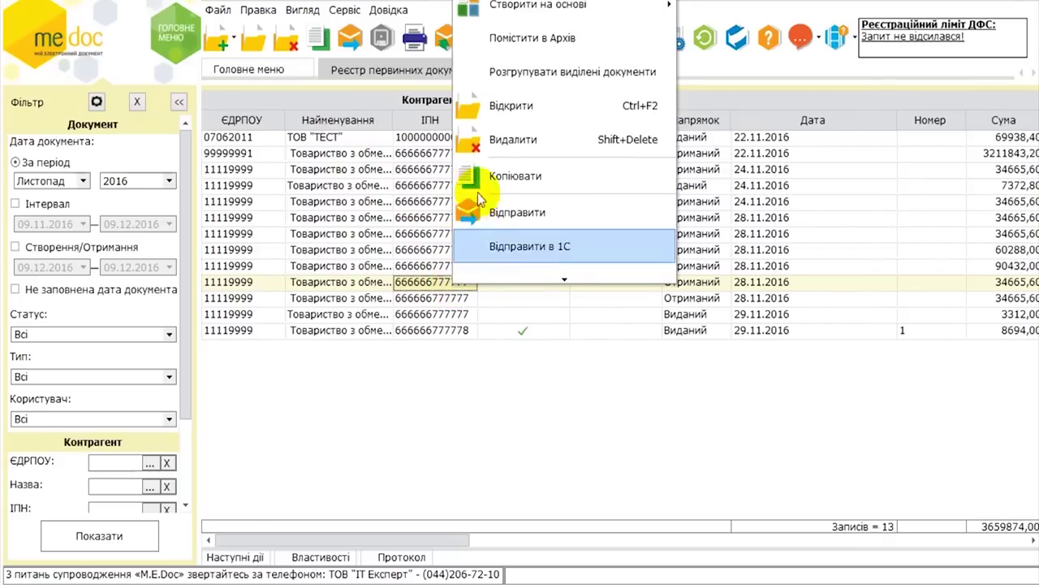
{"action": "left_click", "coordinate": [505, 41]}
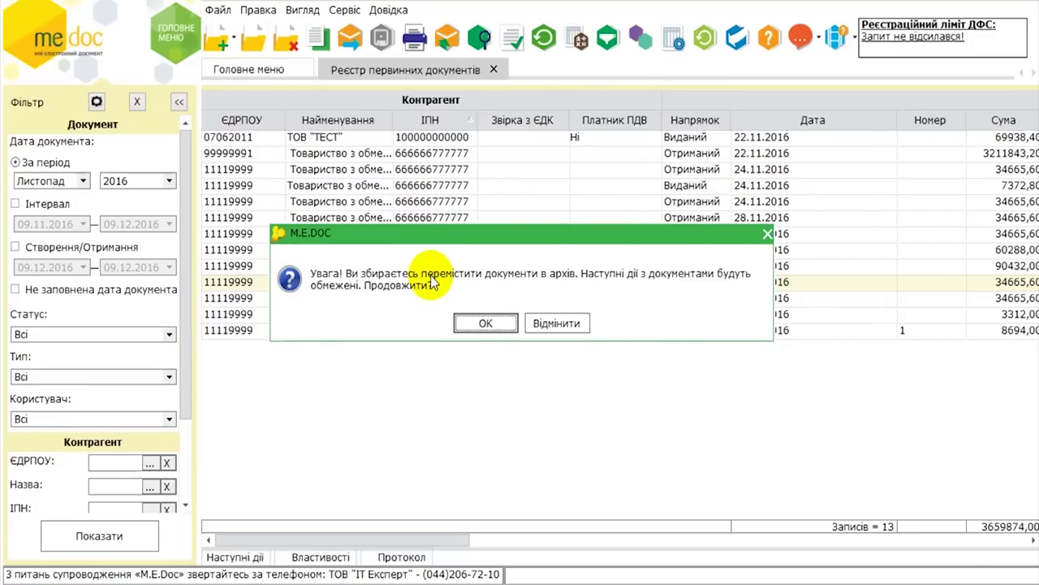
{"action": "left_click", "coordinate": [479, 324]}
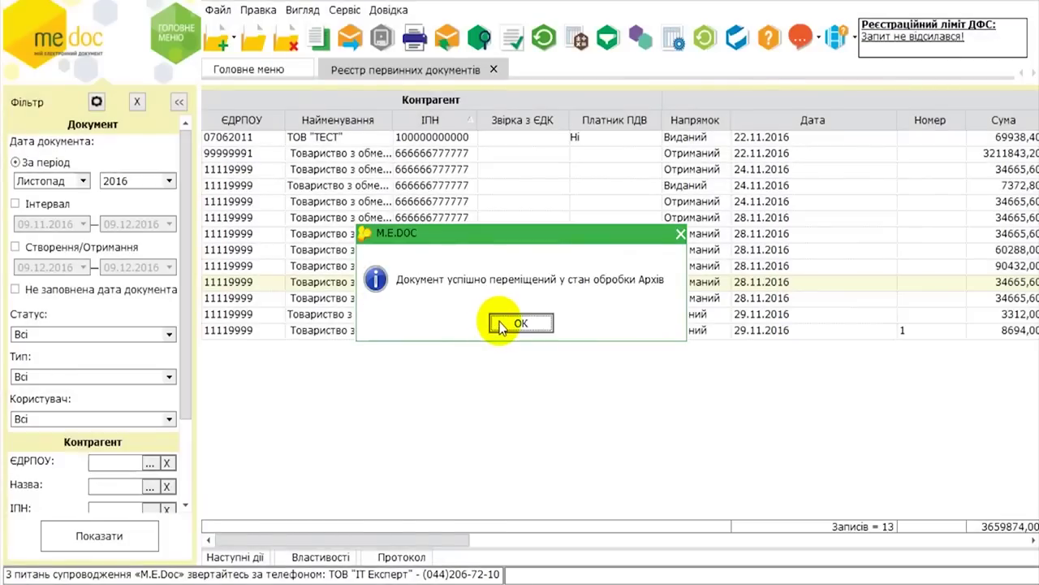
{"action": "left_click", "coordinate": [501, 325]}
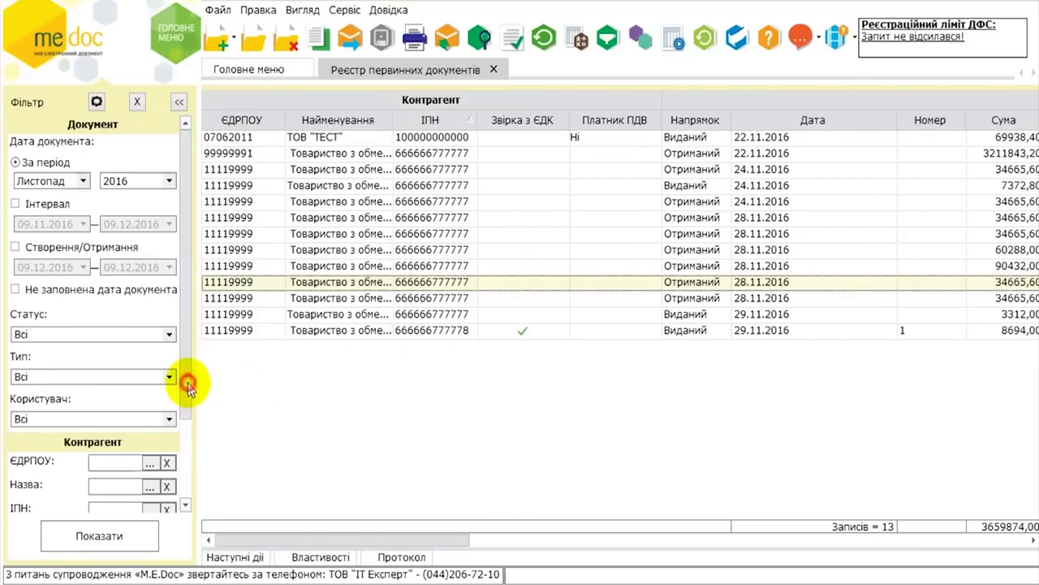
- Filter the register by На опрацюванні, then by Архів to find the archived invoice, then close the register
{"action": "scroll", "coordinate": [188, 388], "scroll_direction": "down", "scroll_amount": 3}
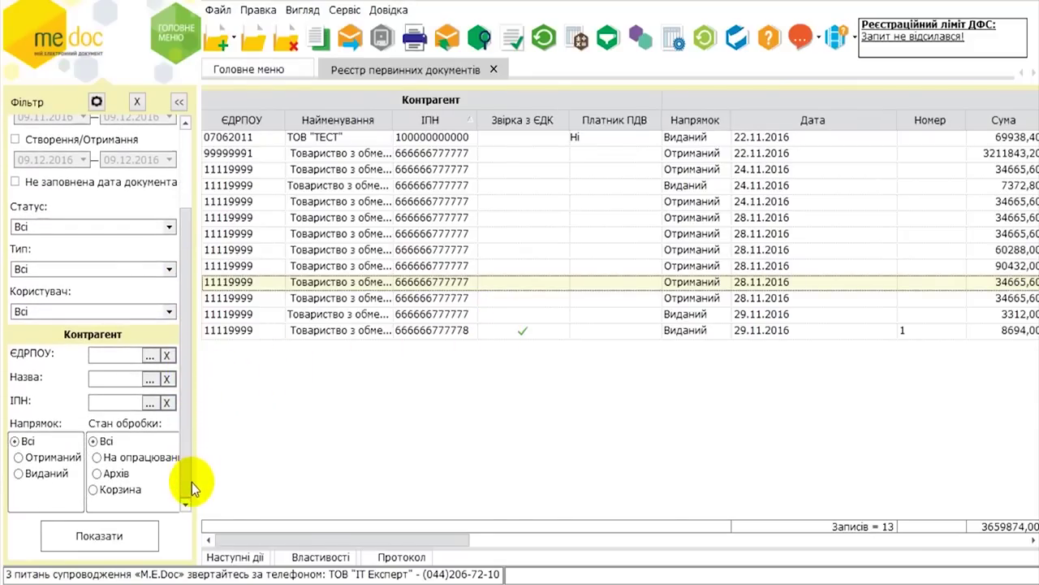
{"action": "left_click", "coordinate": [122, 458]}
{"action": "left_click", "coordinate": [99, 535]}
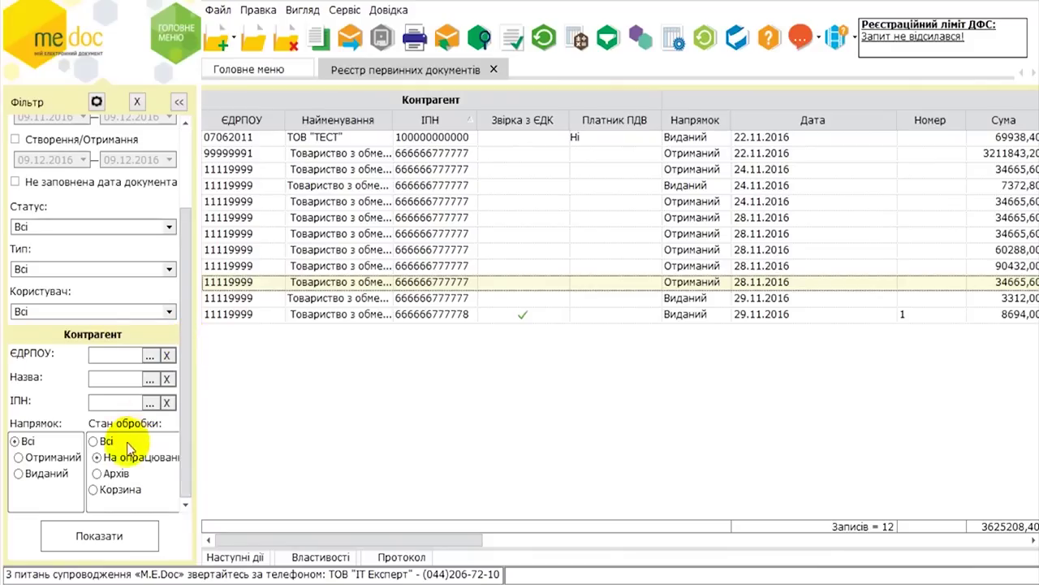
{"action": "left_click", "coordinate": [96, 474]}
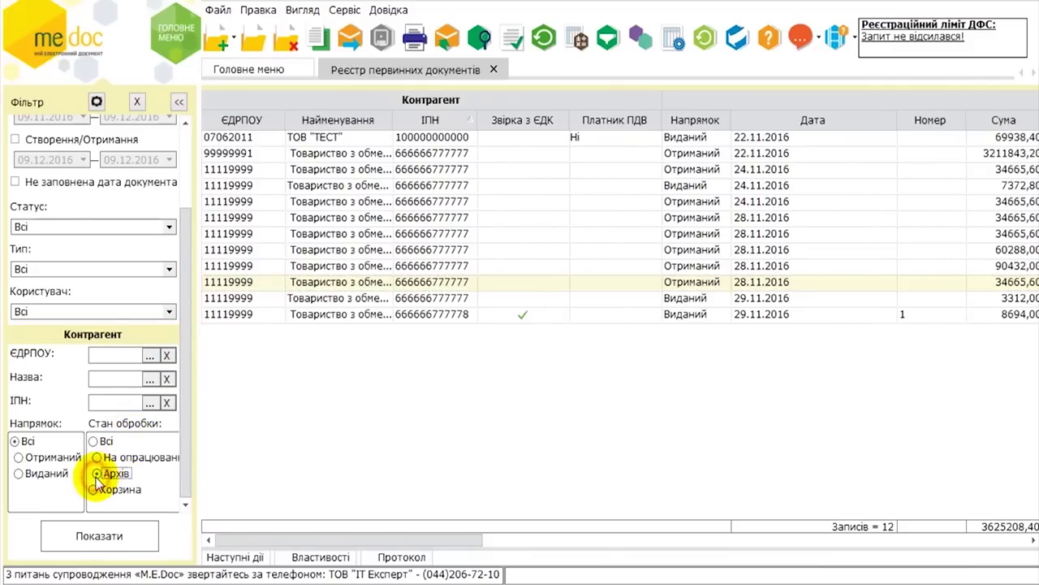
{"action": "left_click", "coordinate": [118, 536]}
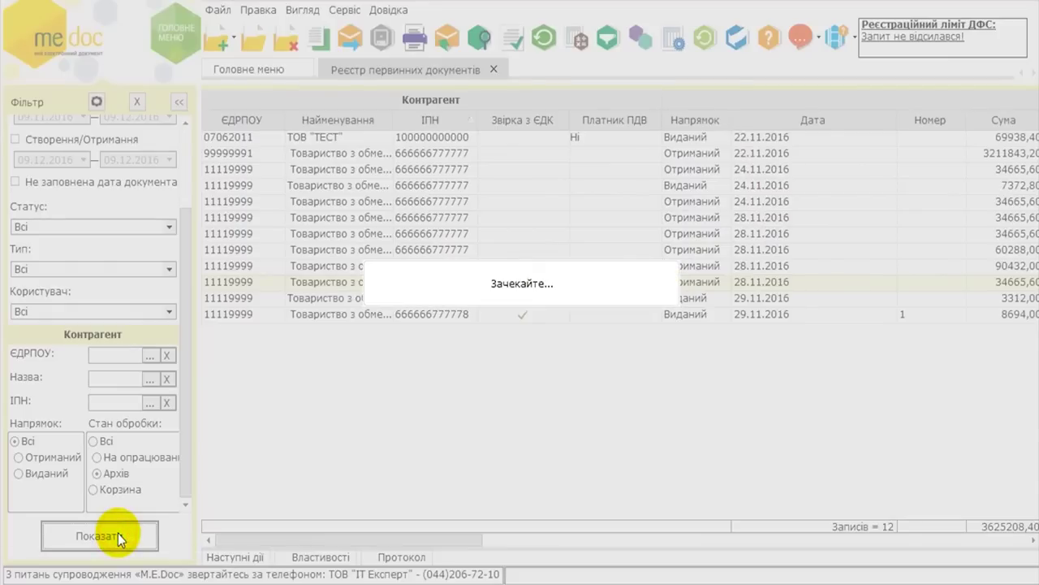
{"action": "left_click", "coordinate": [459, 139]}
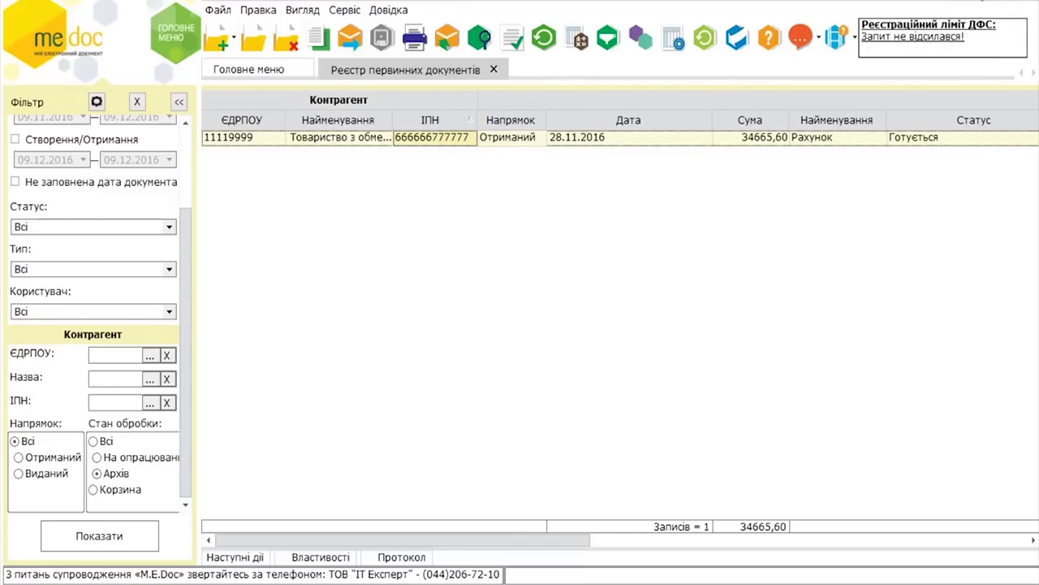
{"action": "key", "text": "ctrl+F4"}
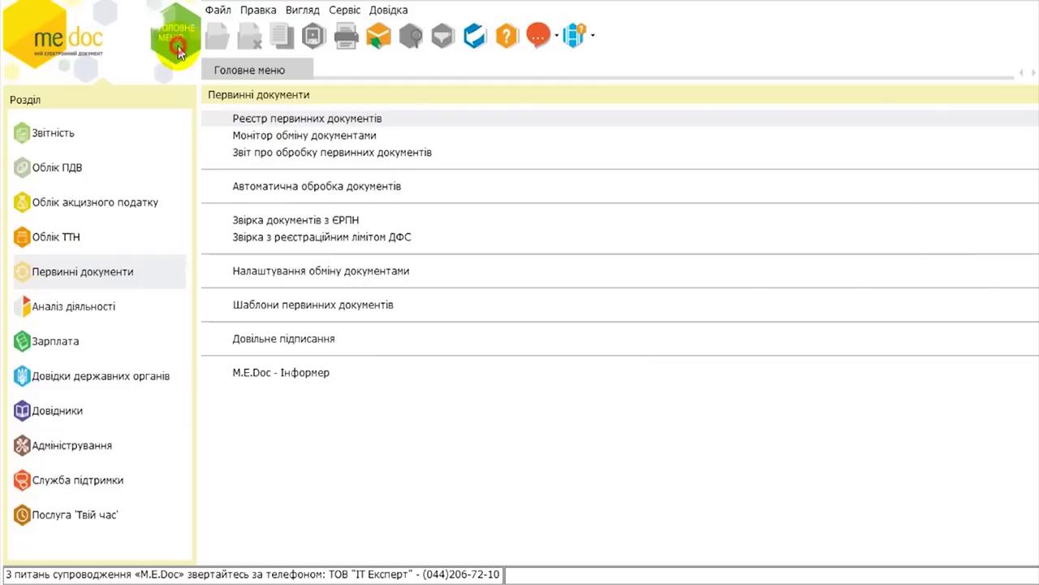
- Go to Адміністрування and open Архівування документів
{"action": "left_click", "coordinate": [101, 448]}
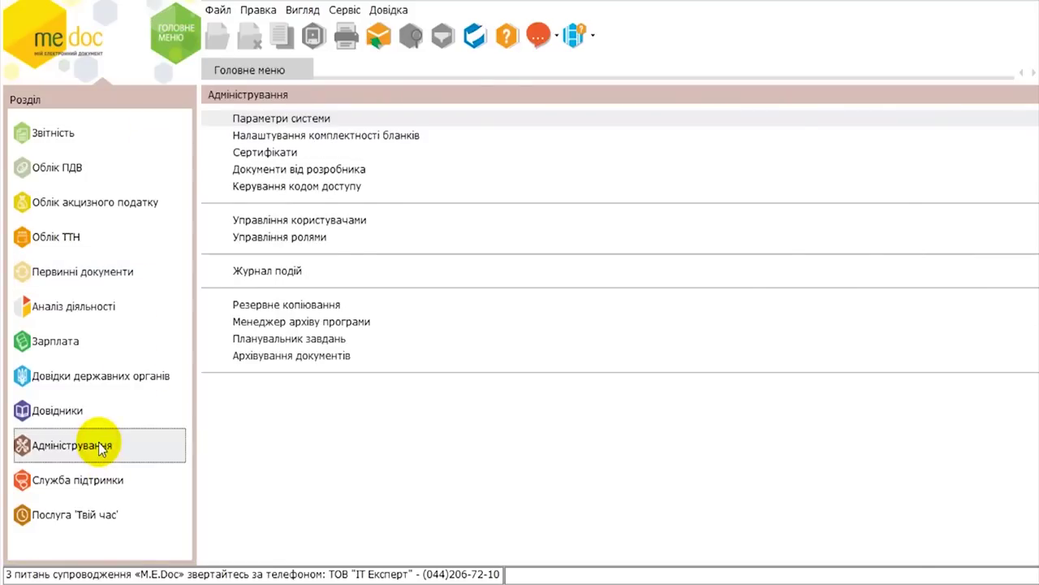
{"action": "left_click", "coordinate": [285, 358]}
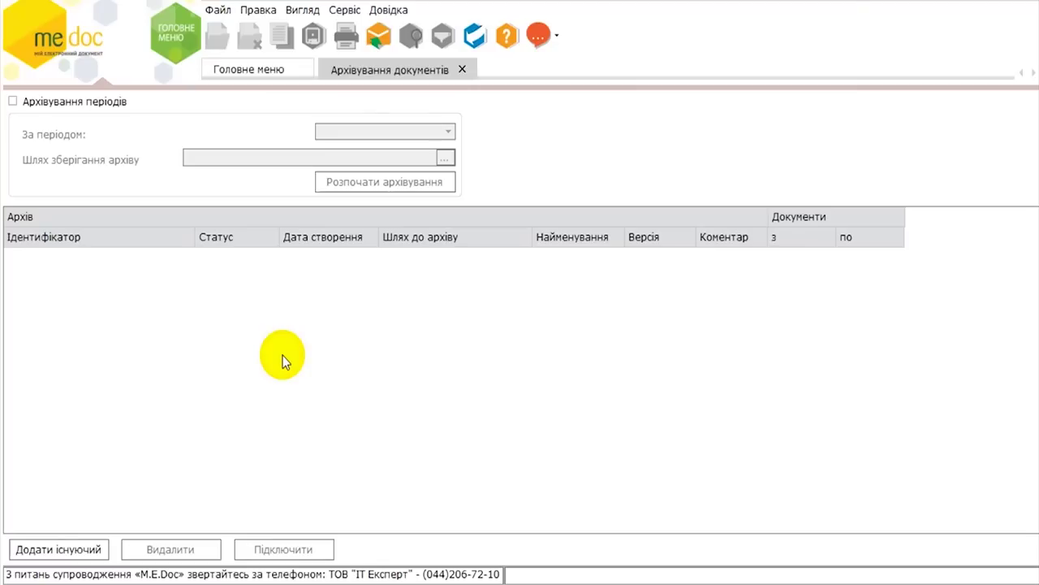
- Enable archiving by period, pick the Desktop as the storage folder, and set the period to Місяць
{"action": "left_click", "coordinate": [13, 103]}
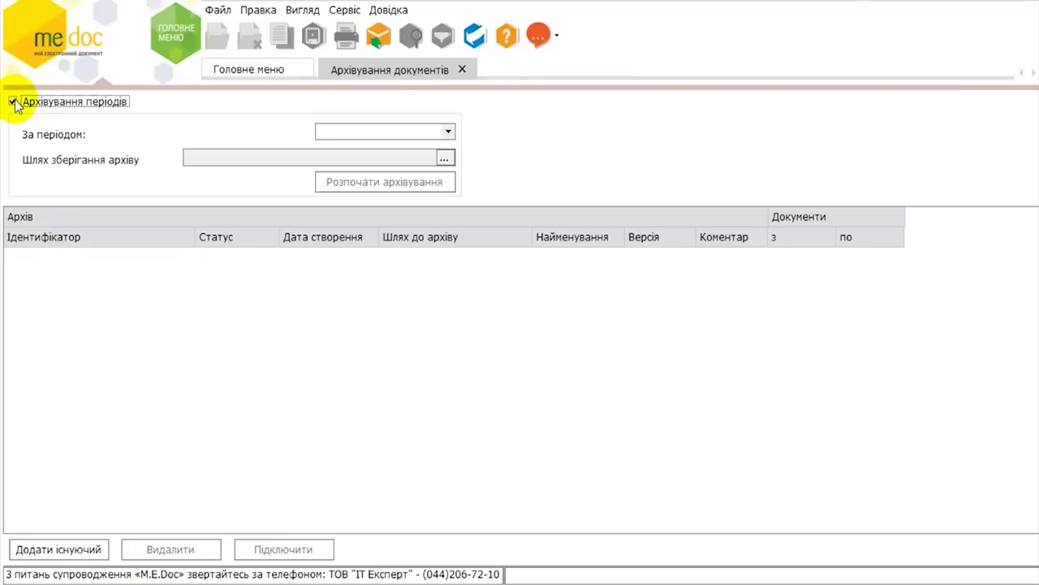
{"action": "left_click", "coordinate": [449, 132]}
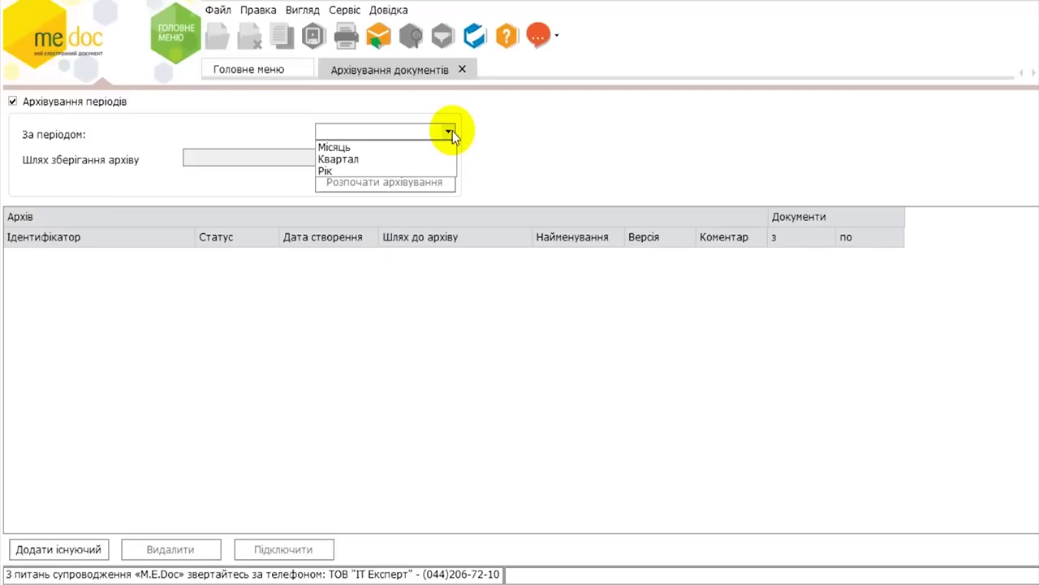
{"action": "left_click", "coordinate": [452, 131]}
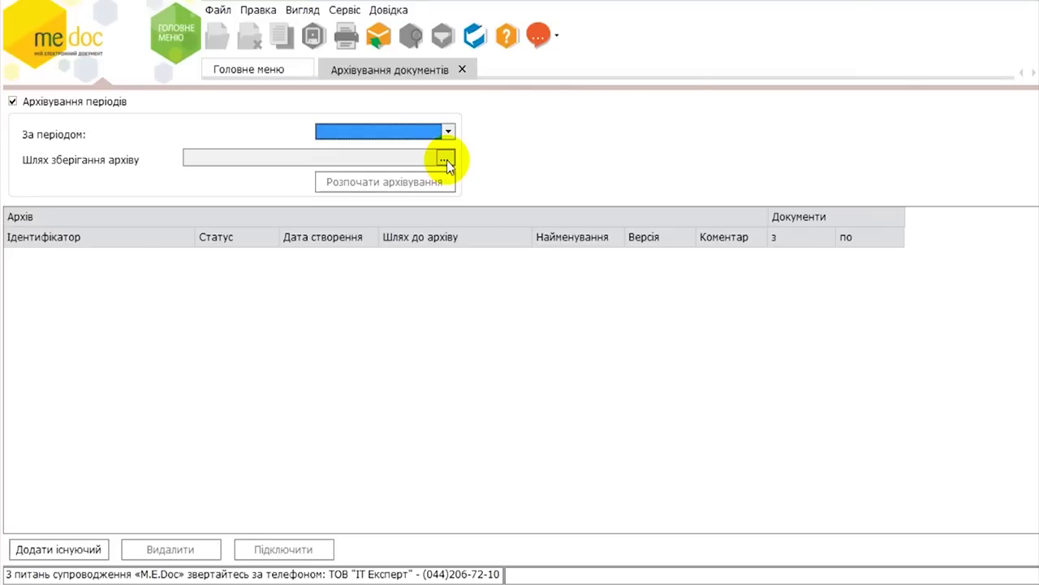
{"action": "left_click", "coordinate": [446, 160]}
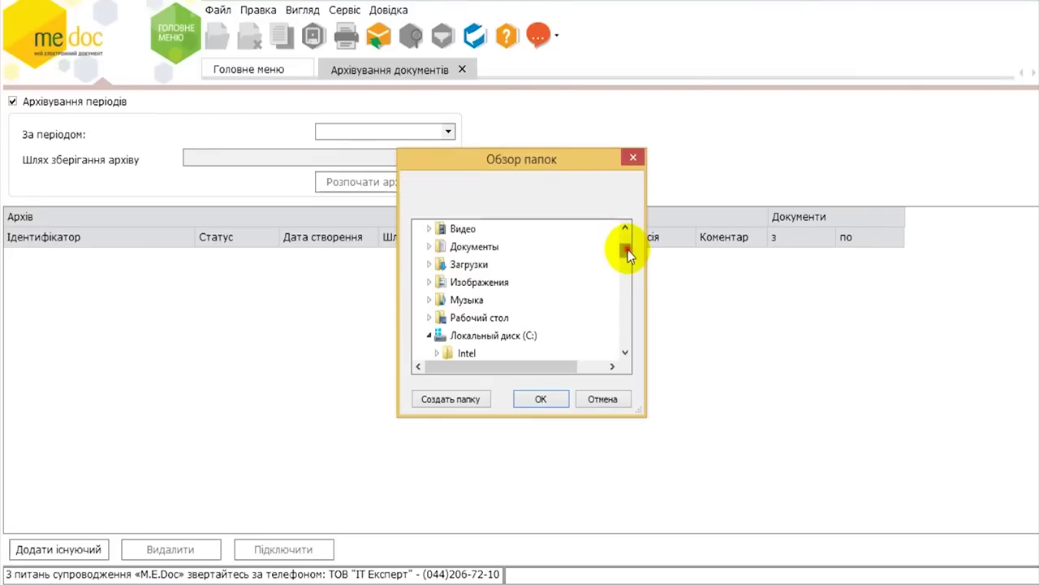
{"action": "left_click_drag", "start_coordinate": [623, 252], "coordinate": [625, 242]}
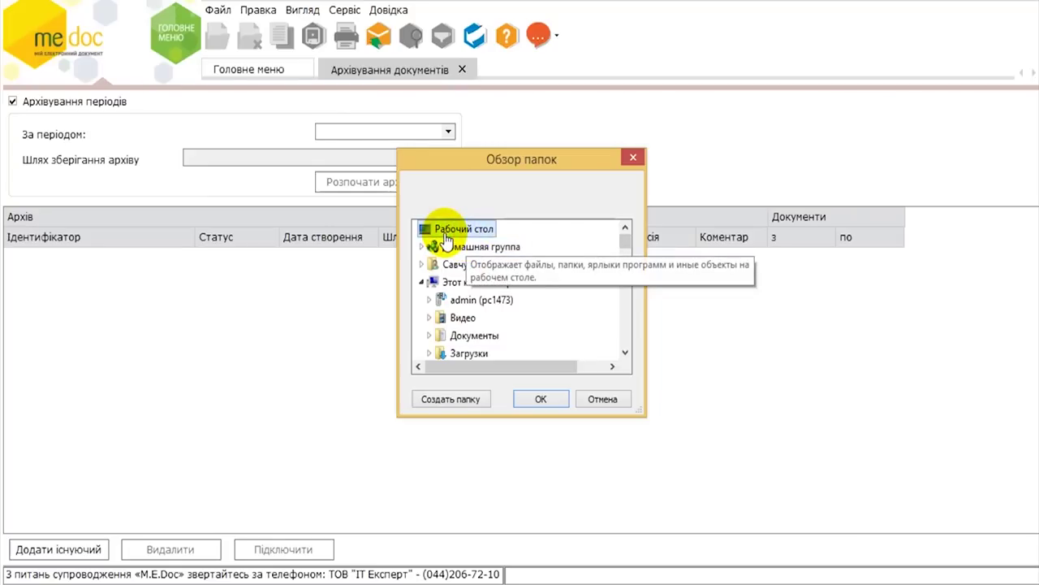
{"action": "left_click", "coordinate": [539, 399]}
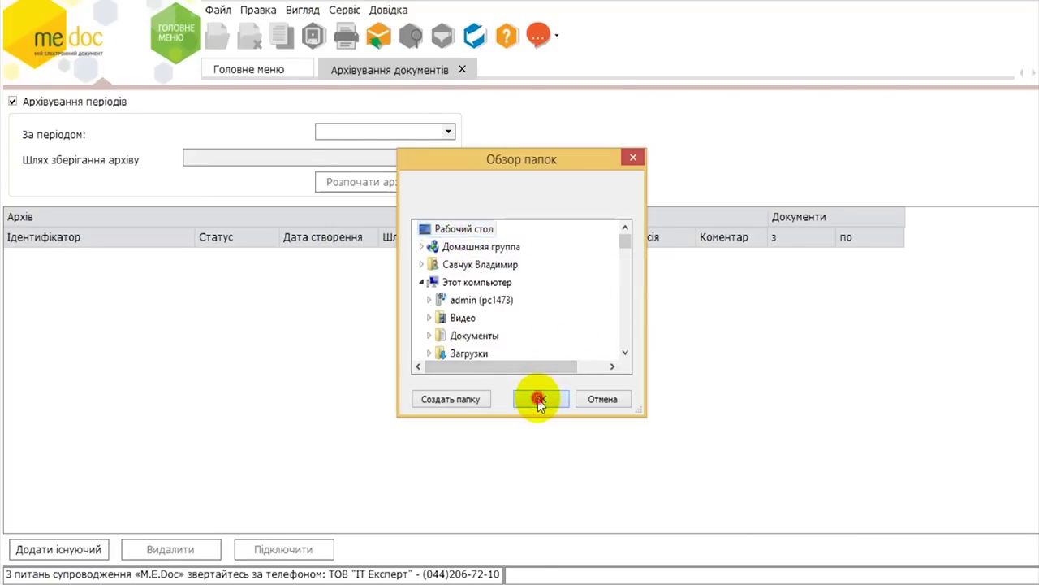
{"action": "left_click", "coordinate": [448, 133]}
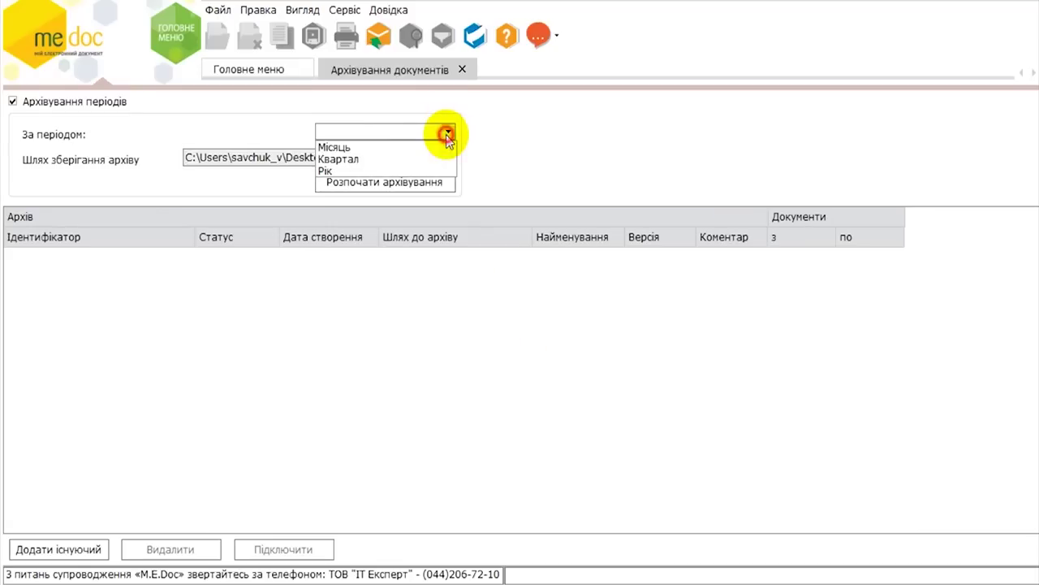
{"action": "left_click", "coordinate": [367, 147]}
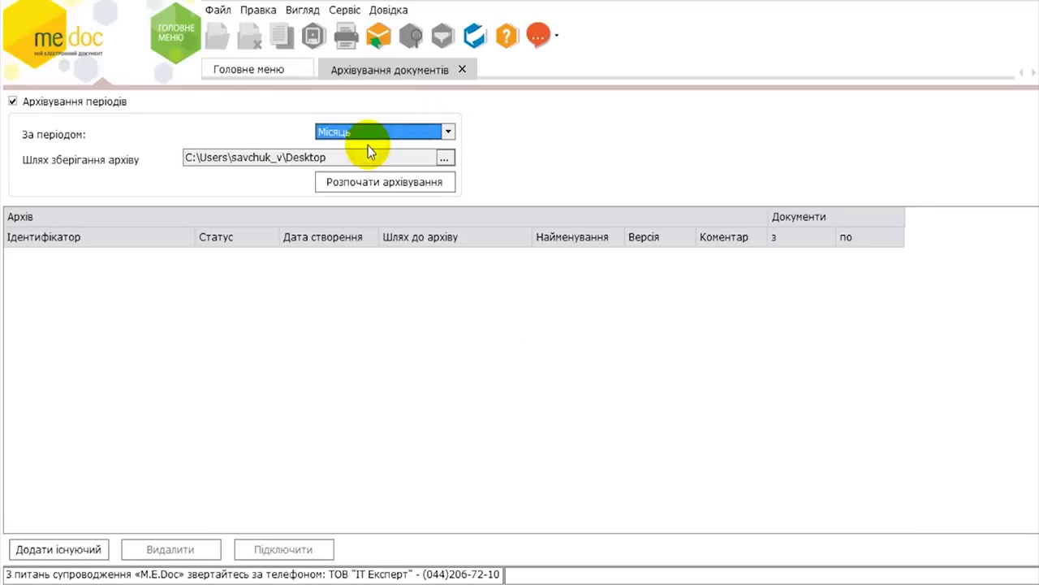
{"action": "left_click", "coordinate": [390, 325]}
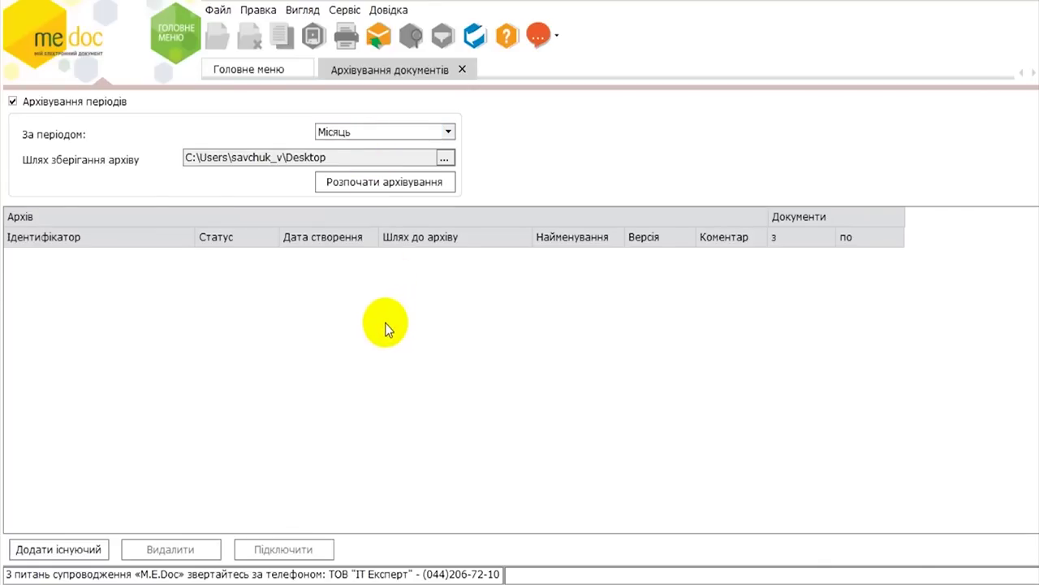
- Create the Листопад 2016 archive (01.11.2016–01.12.2016), acknowledging the warning and report, then close archiving
{"action": "left_click", "coordinate": [350, 184]}
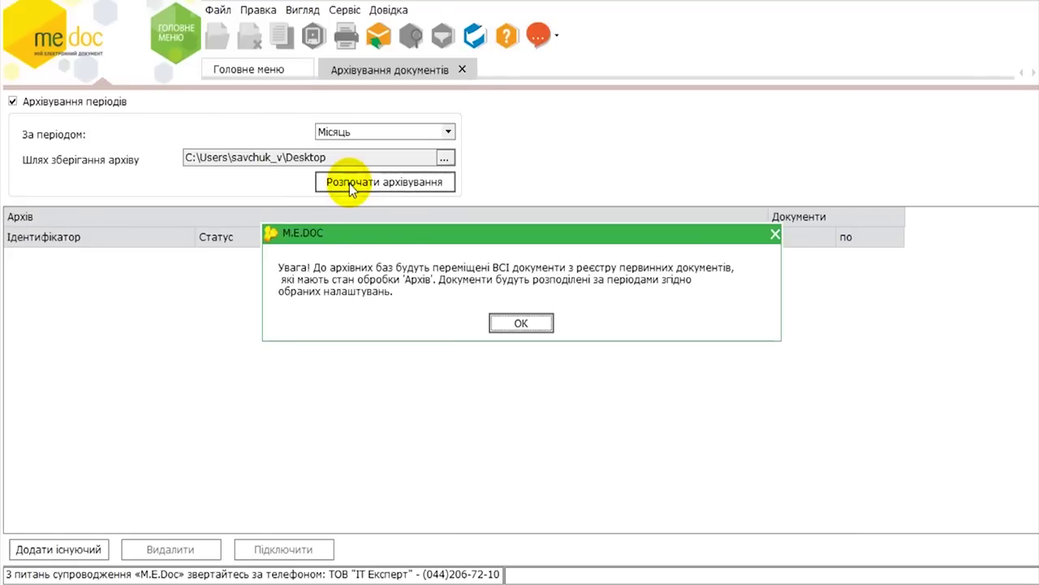
{"action": "left_click", "coordinate": [513, 324]}
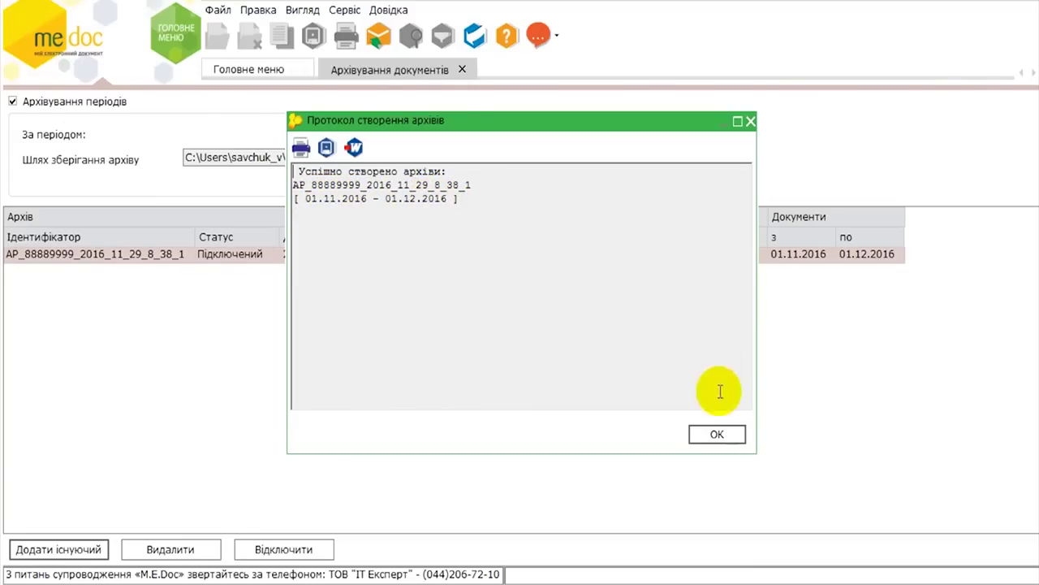
{"action": "left_click", "coordinate": [711, 436]}
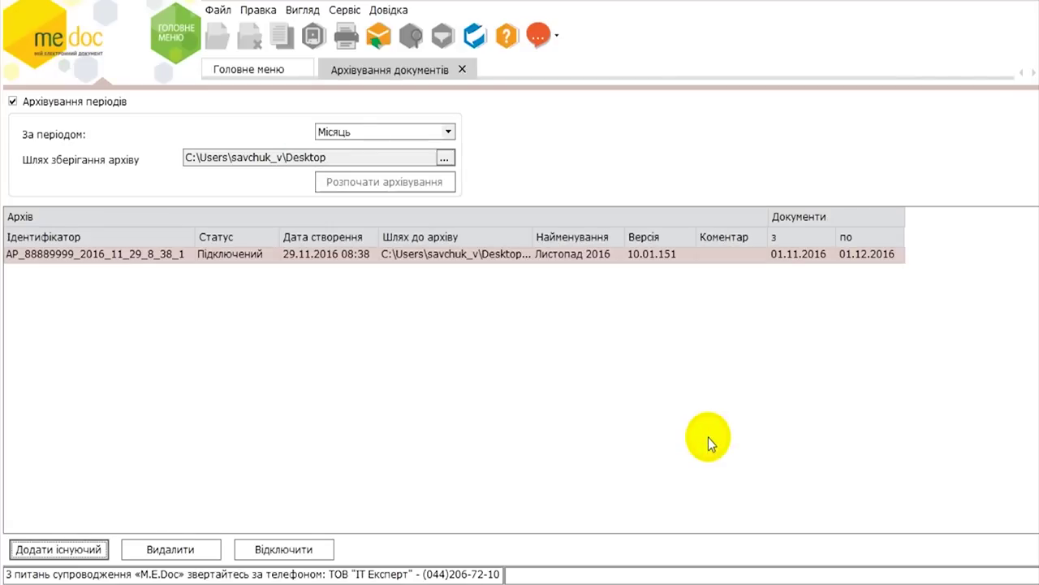
{"action": "left_click", "coordinate": [459, 70]}
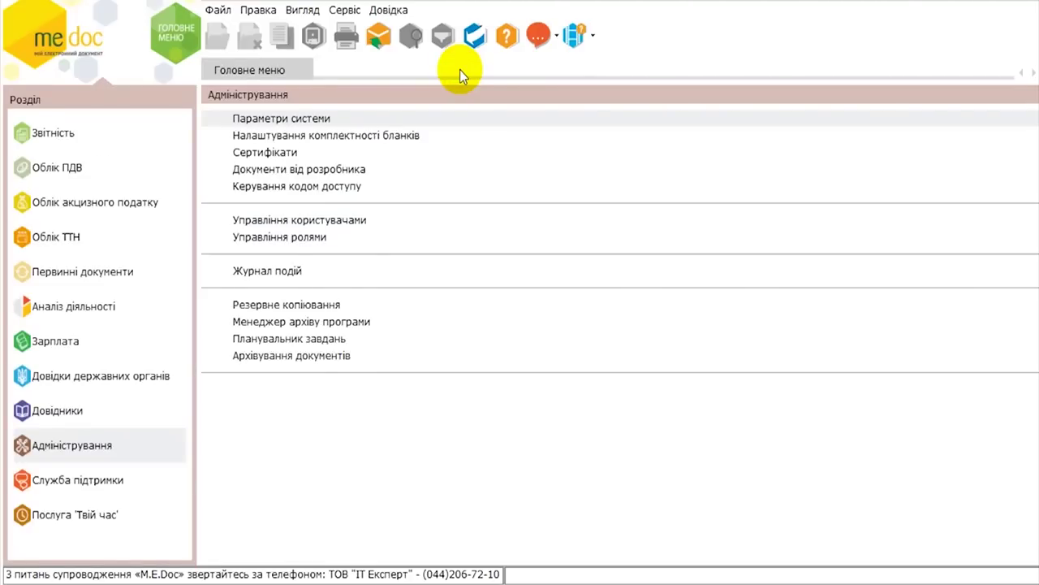
- Open the 28.11.2016 invoice from Реєстр первинних документів and confirm Наступні дії shows 'Document is in archive'
{"action": "left_click", "coordinate": [104, 274]}
{"action": "left_click", "coordinate": [268, 118]}
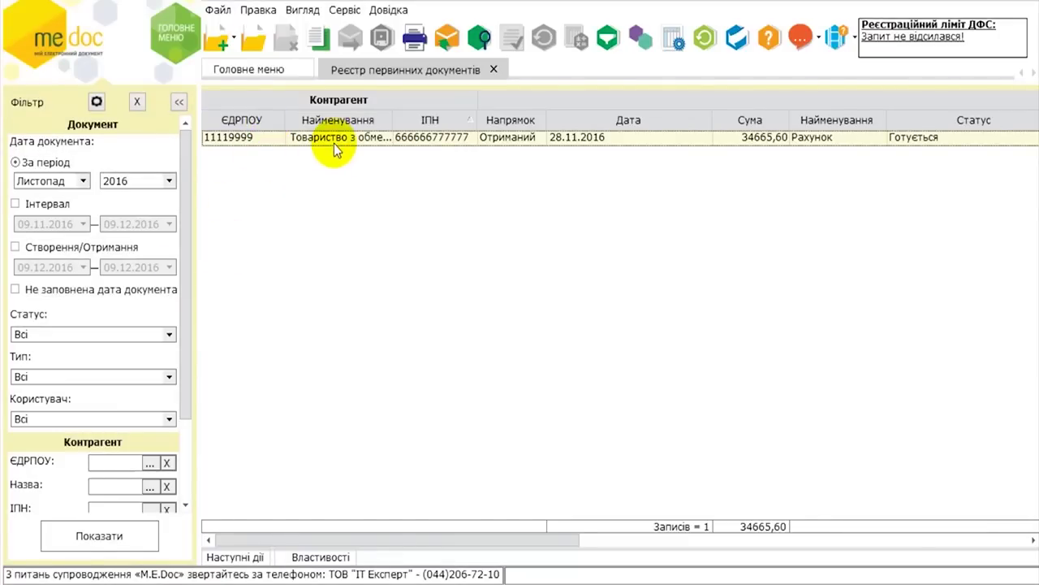
{"action": "double_click", "coordinate": [336, 143]}
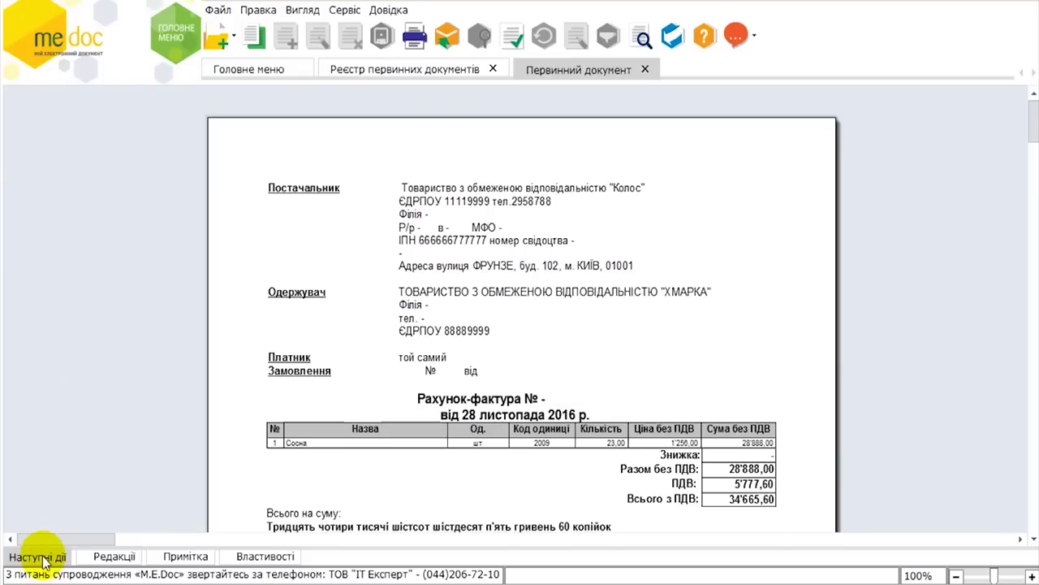
{"action": "left_click", "coordinate": [35, 557]}
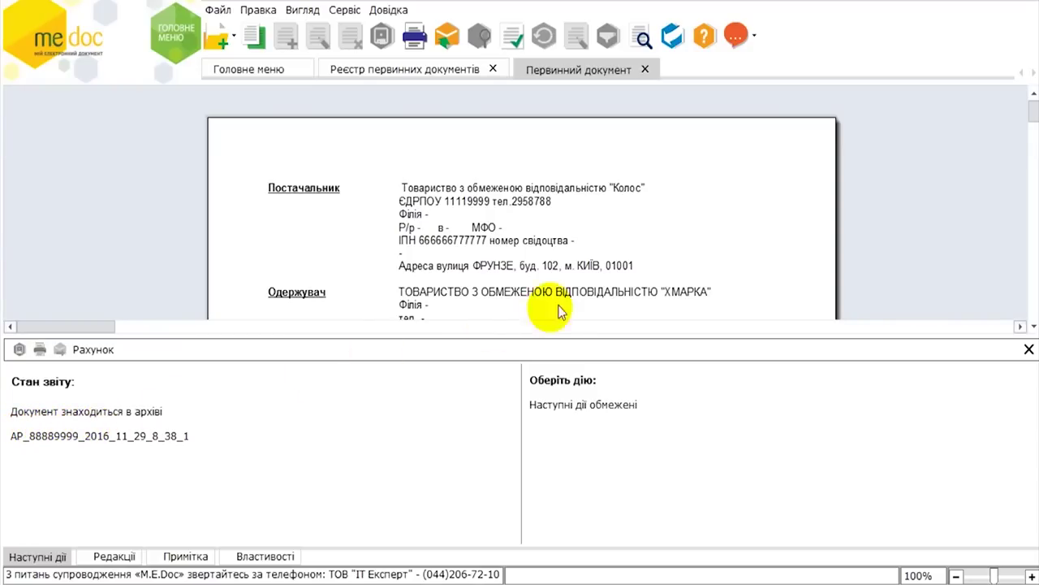
{"action": "left_click", "coordinate": [1028, 349]}
{"action": "left_click", "coordinate": [645, 70]}
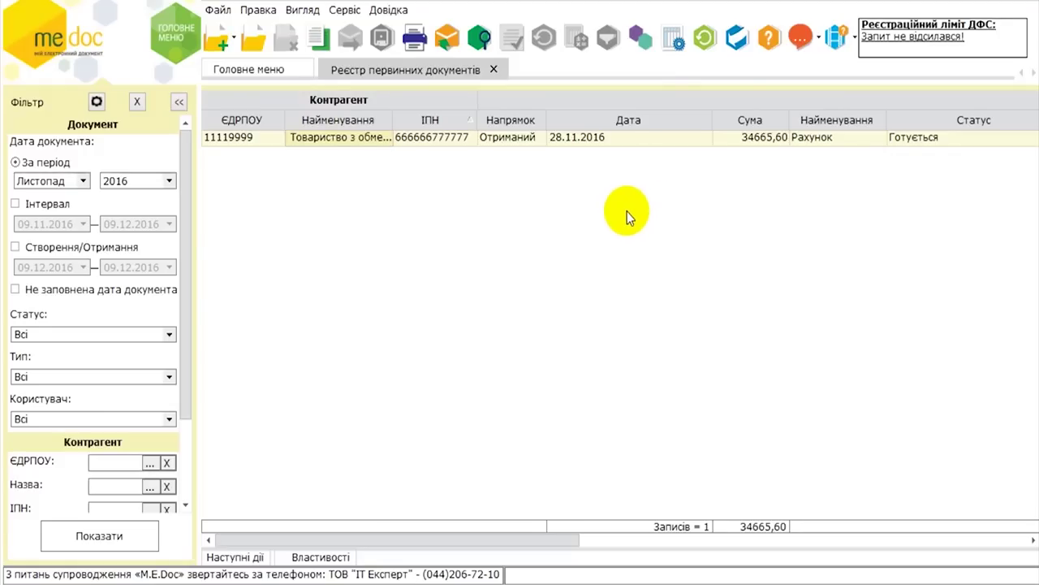
- Reopen Адміністрування > Архівування документів, then return to the Реєстр первинних документів tab
{"action": "left_click", "coordinate": [285, 72]}
{"action": "left_click", "coordinate": [118, 443]}
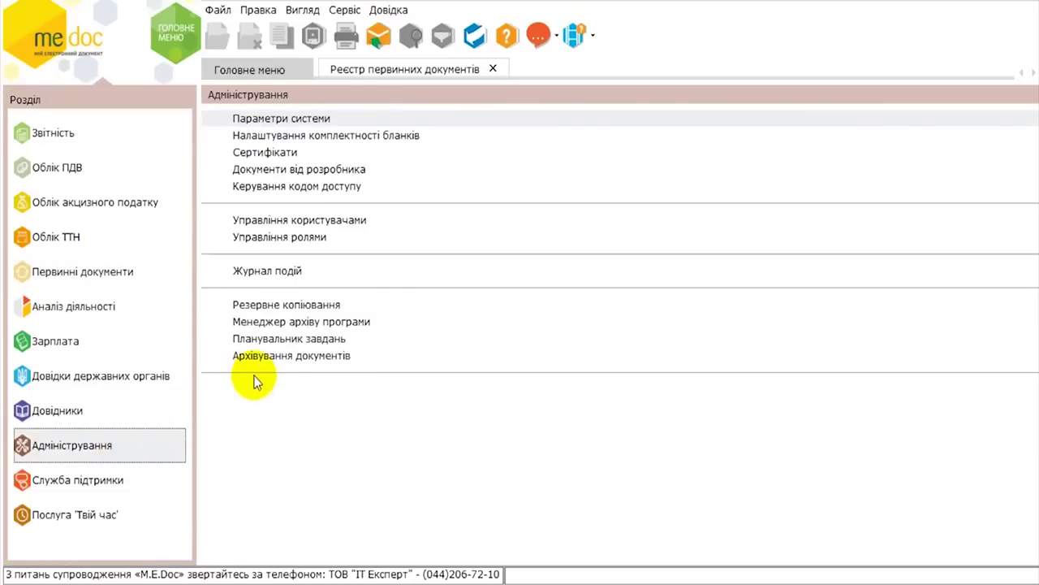
{"action": "left_click", "coordinate": [295, 357]}
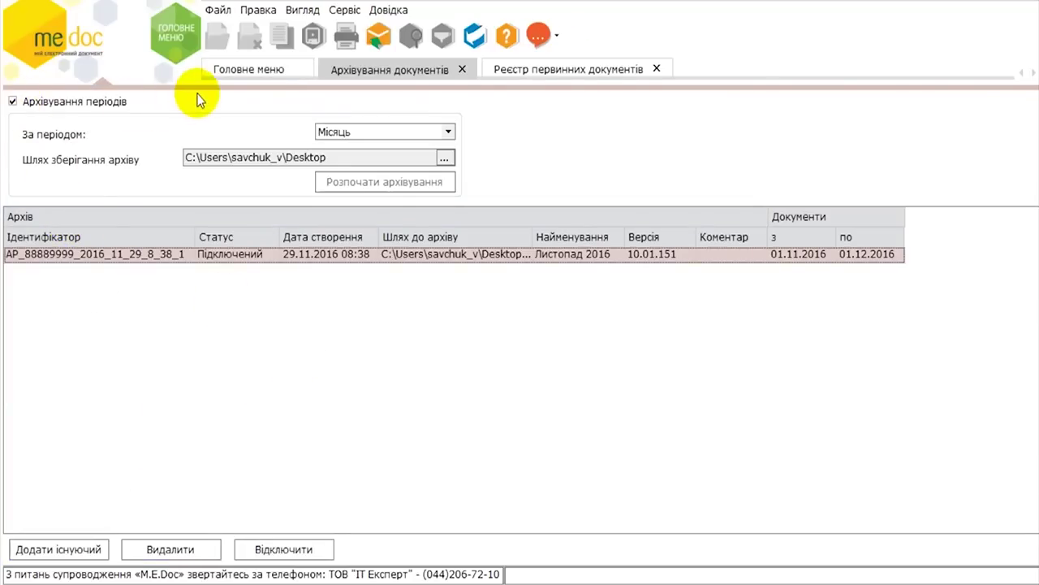
{"action": "left_click", "coordinate": [513, 72]}
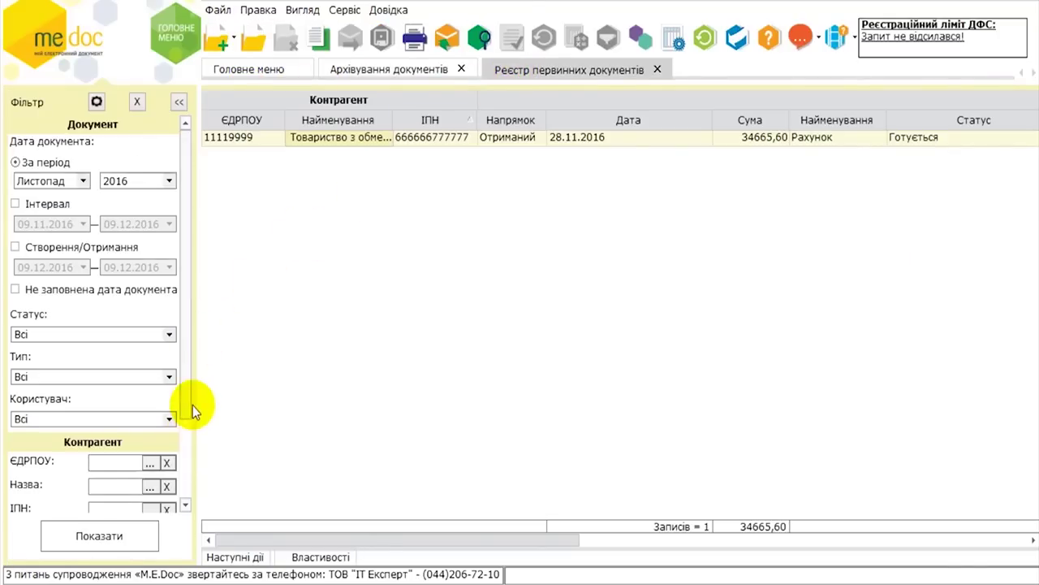
- Show documents of all states (Всі) and archive the issued 29.11.2016 invoice for 3312,00
{"action": "left_click_drag", "start_coordinate": [186, 404], "coordinate": [186, 489]}
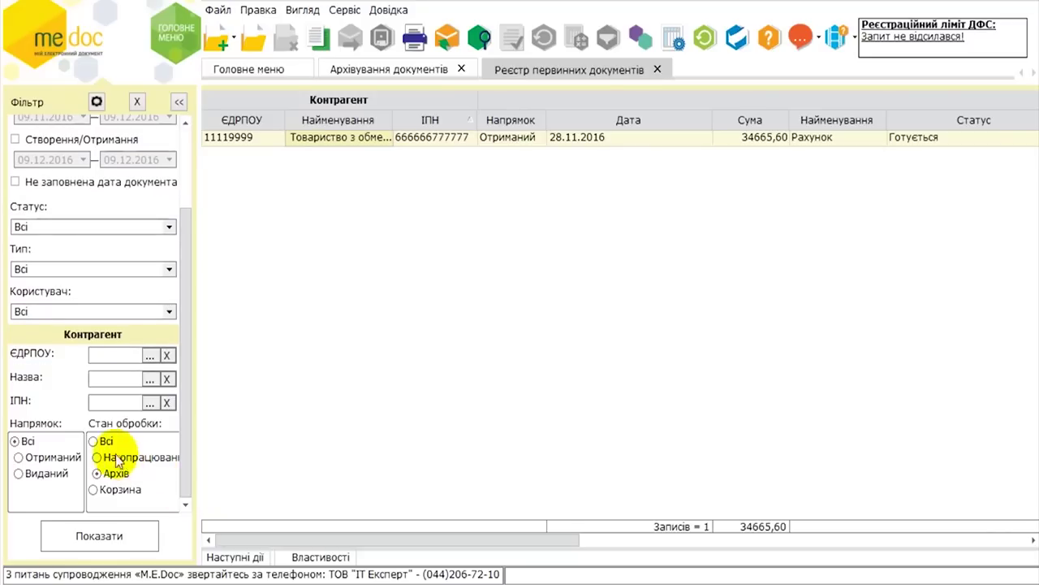
{"action": "left_click", "coordinate": [93, 441]}
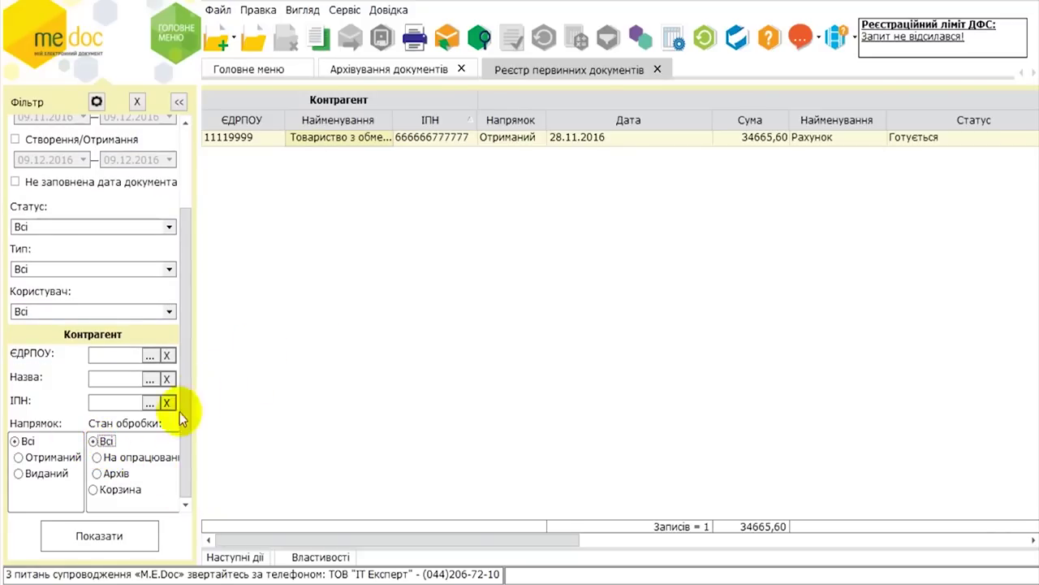
{"action": "left_click", "coordinate": [134, 538]}
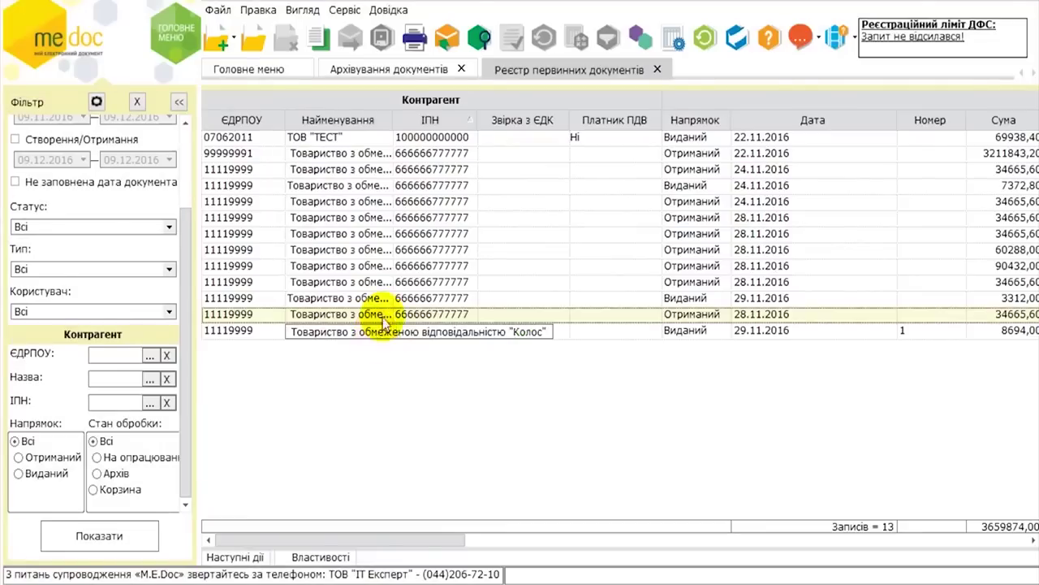
{"action": "left_click", "coordinate": [394, 298]}
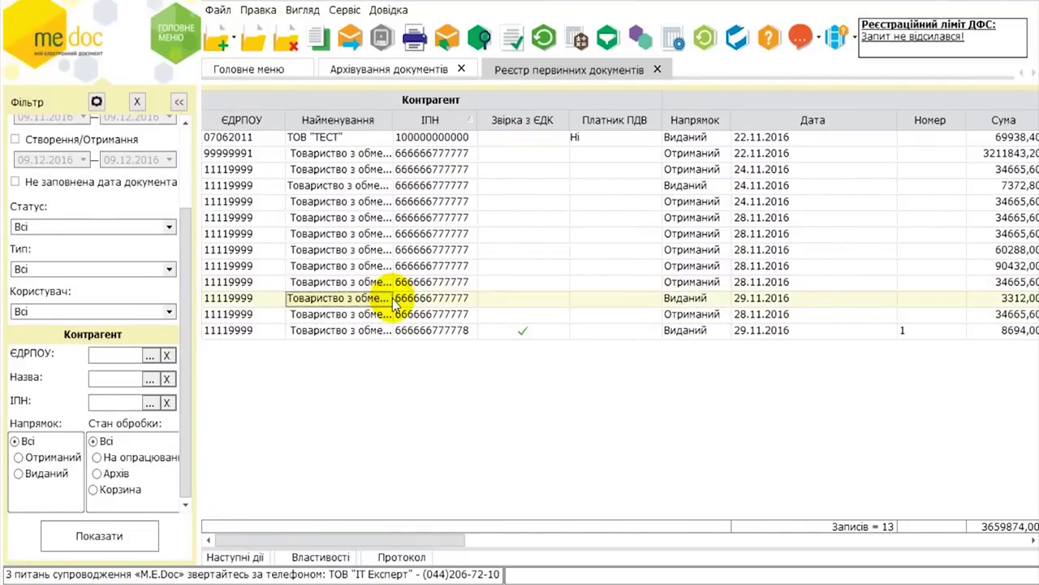
{"action": "right_click", "coordinate": [394, 298]}
{"action": "left_click", "coordinate": [445, 56]}
{"action": "left_click", "coordinate": [471, 319]}
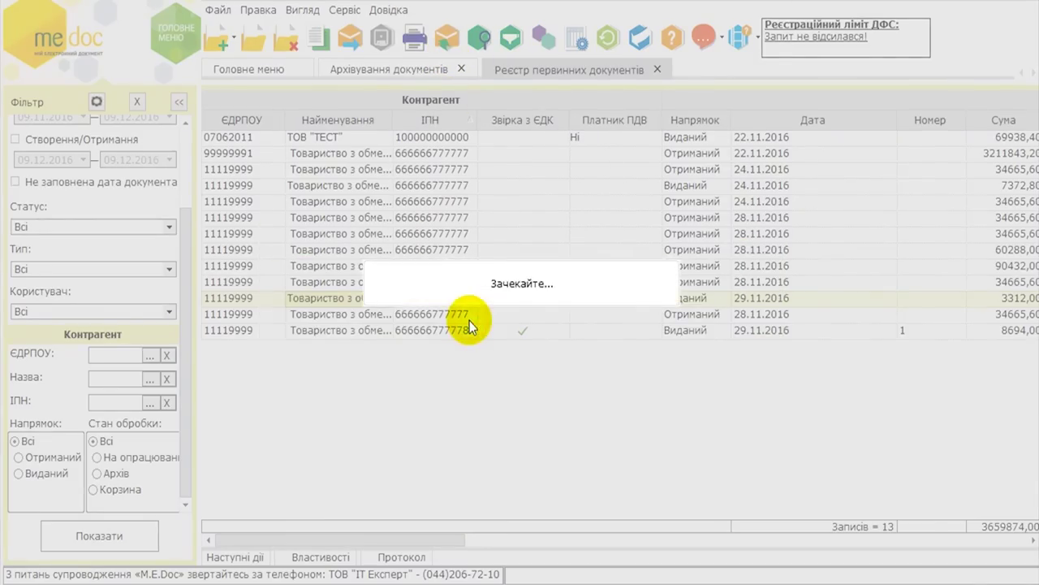
{"action": "left_click", "coordinate": [471, 322]}
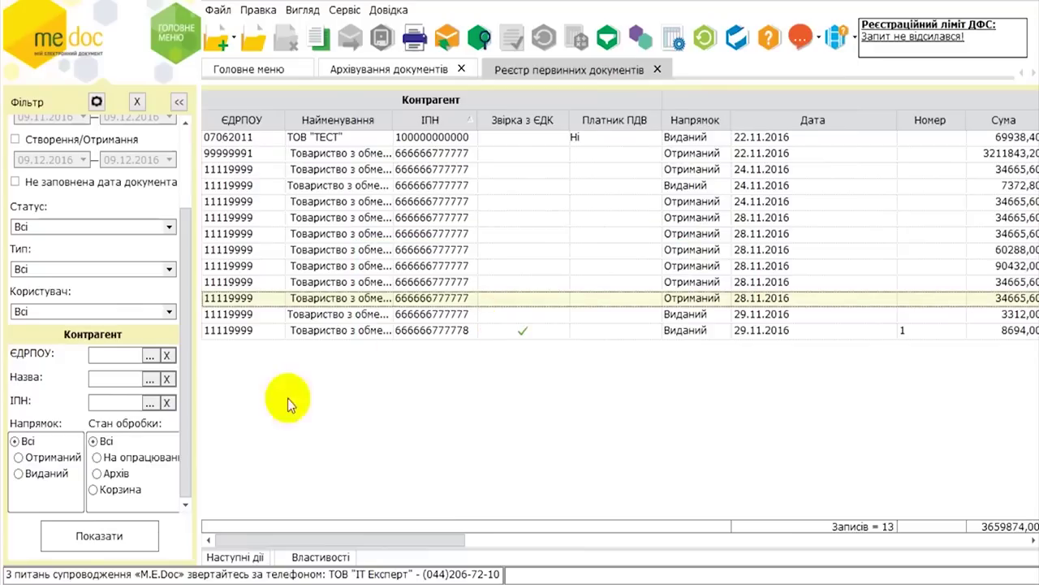
- Filter the list to Архів and check the first archived invoice's status in Наступні дії
{"action": "left_click", "coordinate": [104, 473]}
{"action": "left_click", "coordinate": [99, 534]}
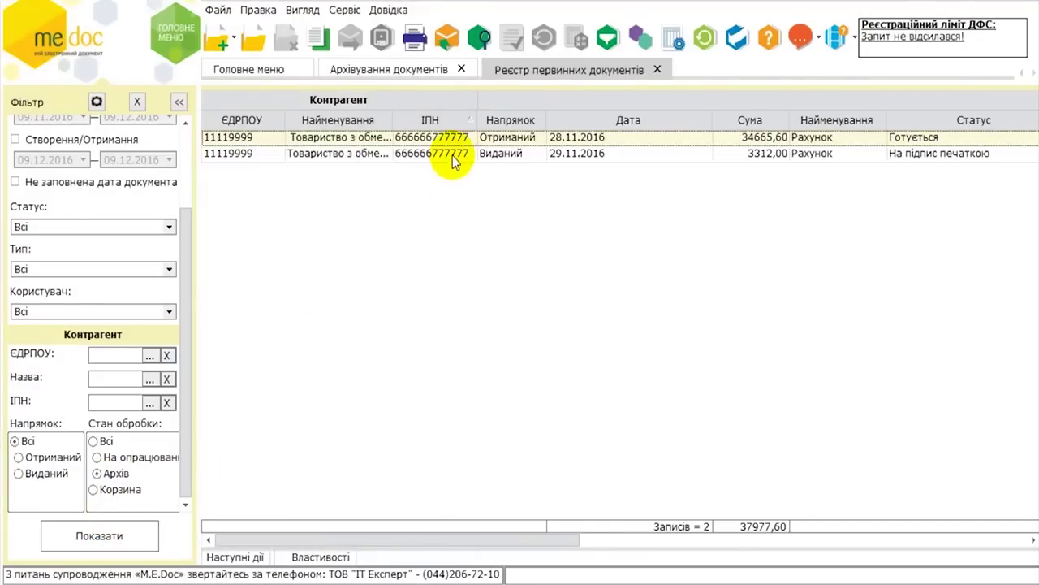
{"action": "double_click", "coordinate": [455, 137]}
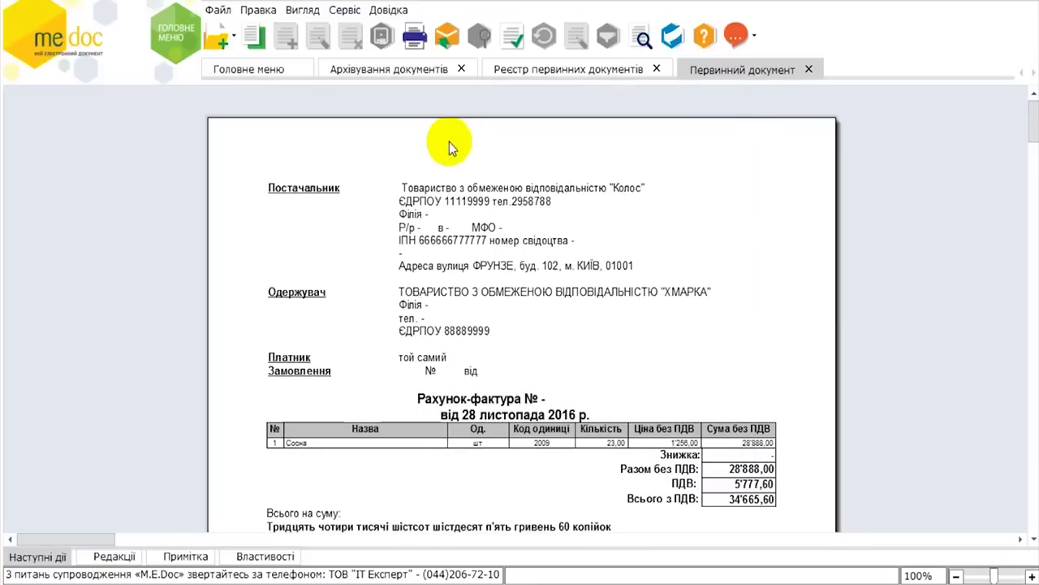
{"action": "left_click", "coordinate": [38, 557]}
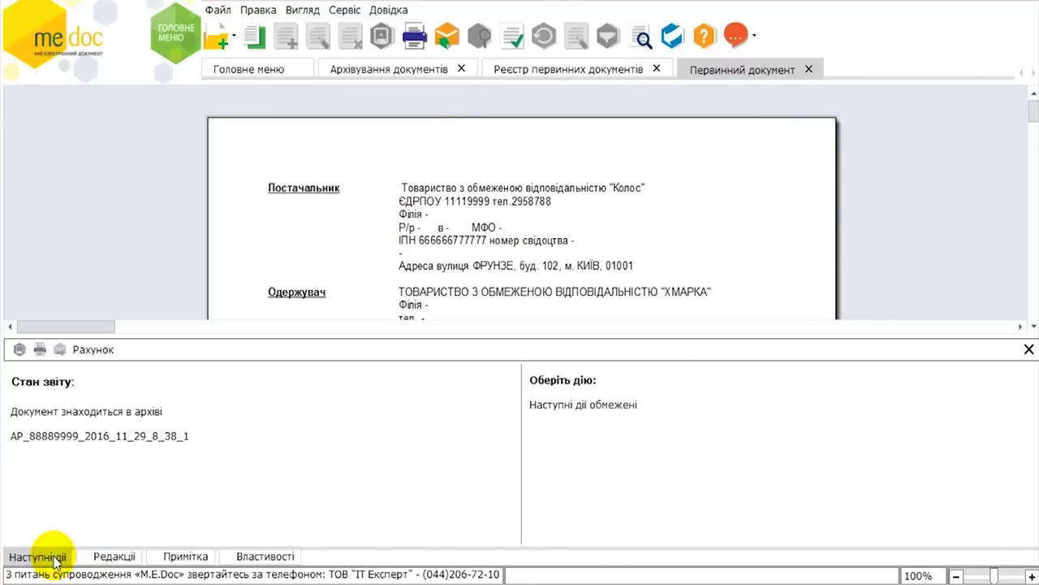